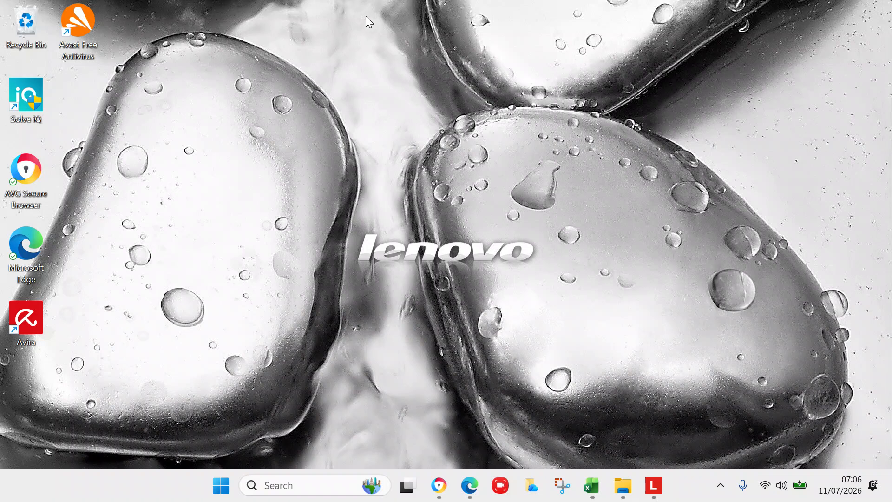
# Switch to the open Excel workbook and enter 5 in cell K2 and 10 in cell L2 of the Lesson 1 sheet.
pyautogui.click(590, 486)
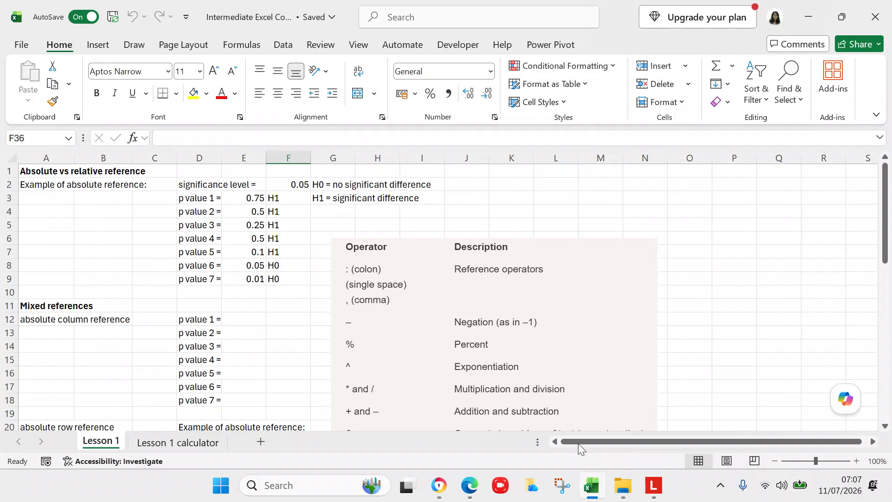
pyautogui.click(509, 187)
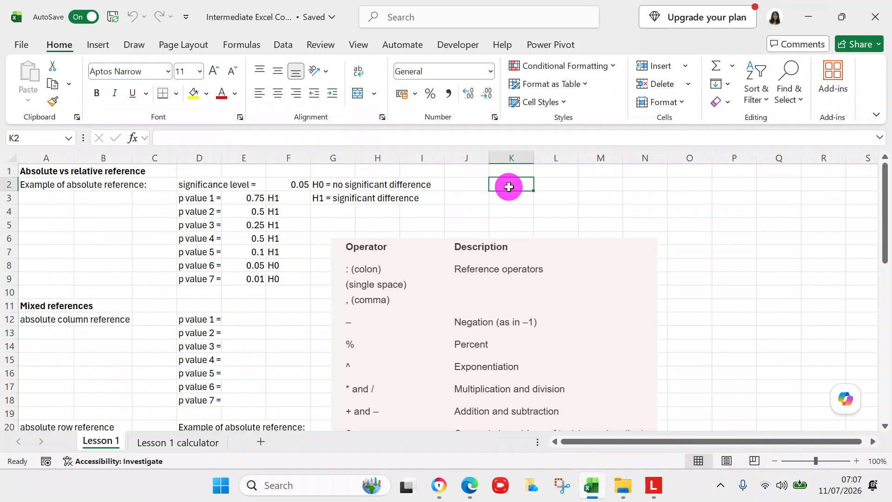
pyautogui.click(511, 187)
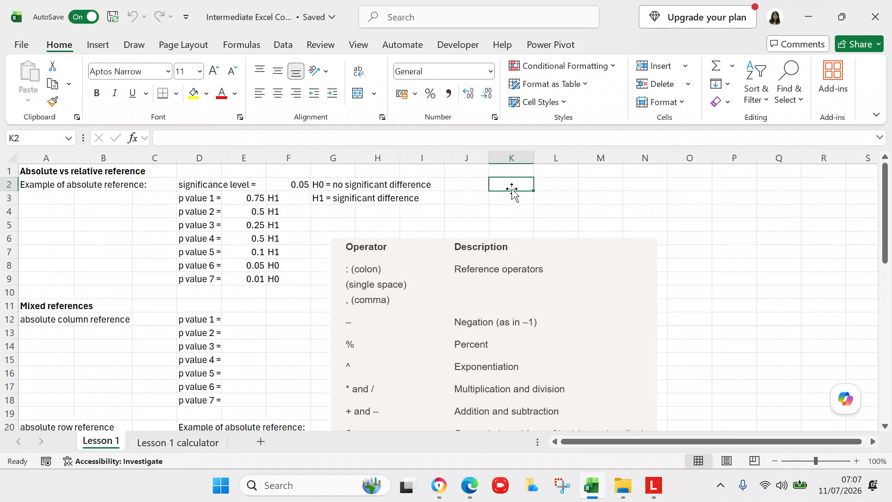
pyautogui.write('5')
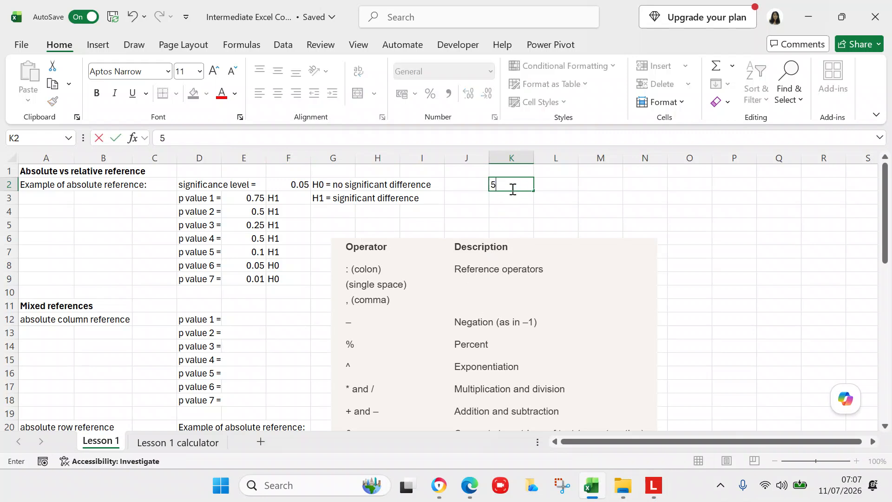
pyautogui.click(545, 183)
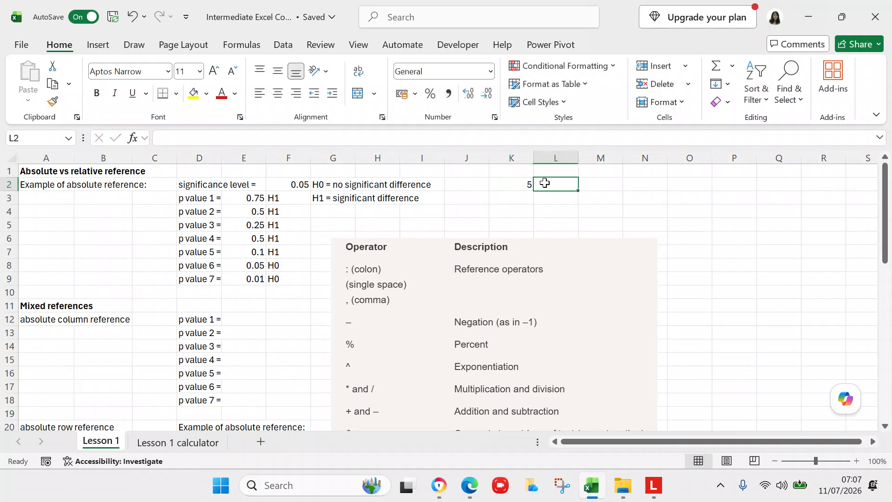
pyautogui.write('10')
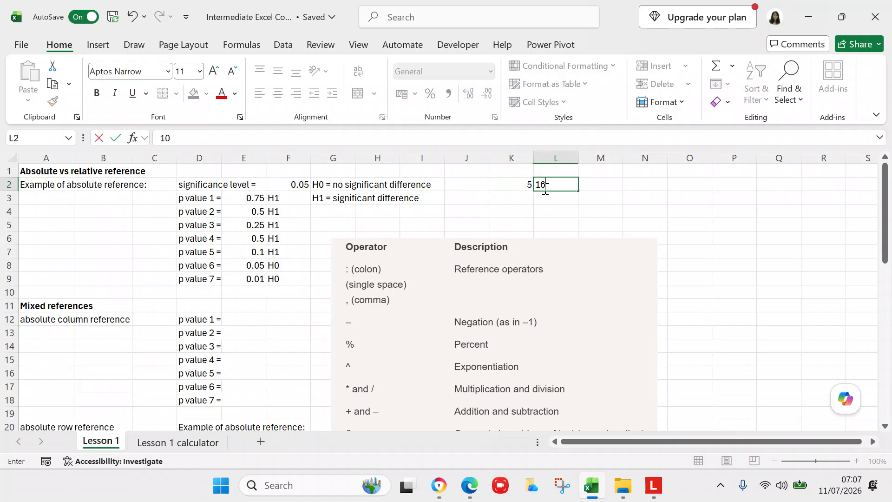
pyautogui.click(531, 198)
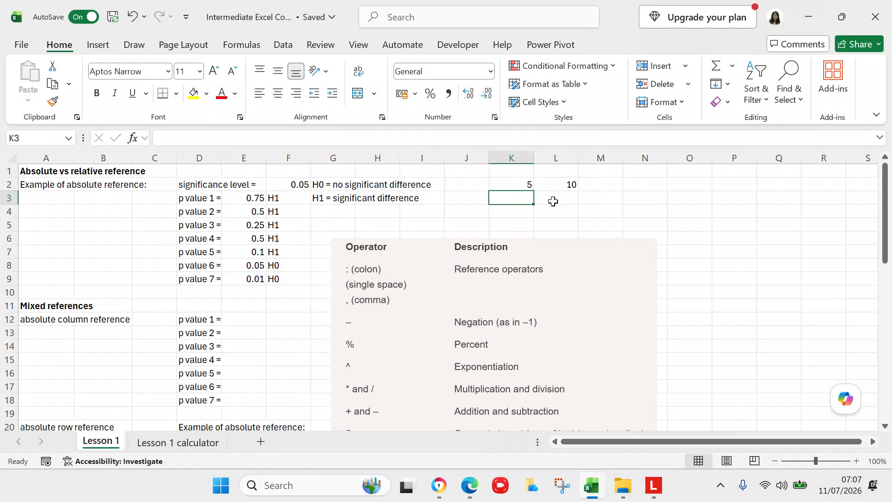
# Enter the formula =K2+L2 in cell M2 to add the two numbers.
pyautogui.click(596, 196)
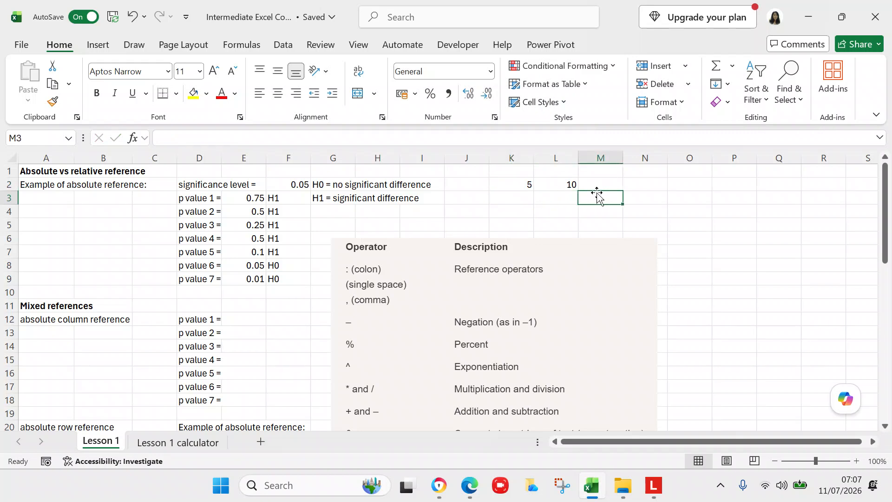
pyautogui.click(596, 186)
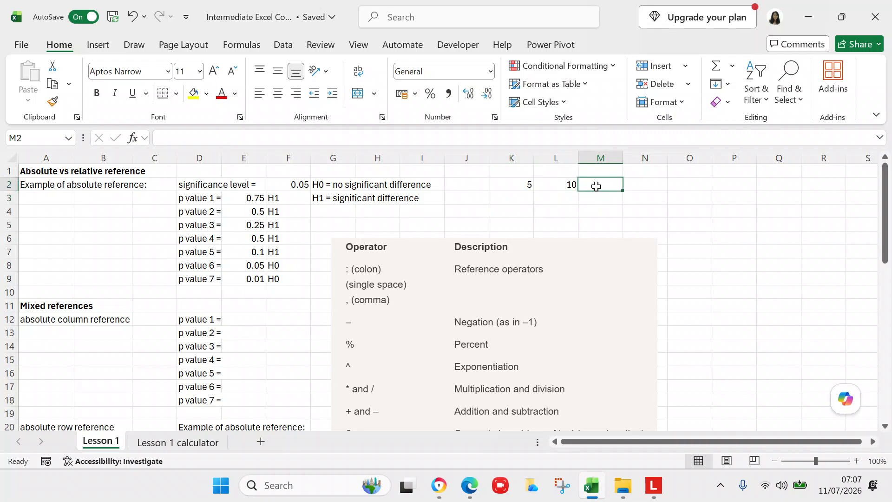
pyautogui.write('=')
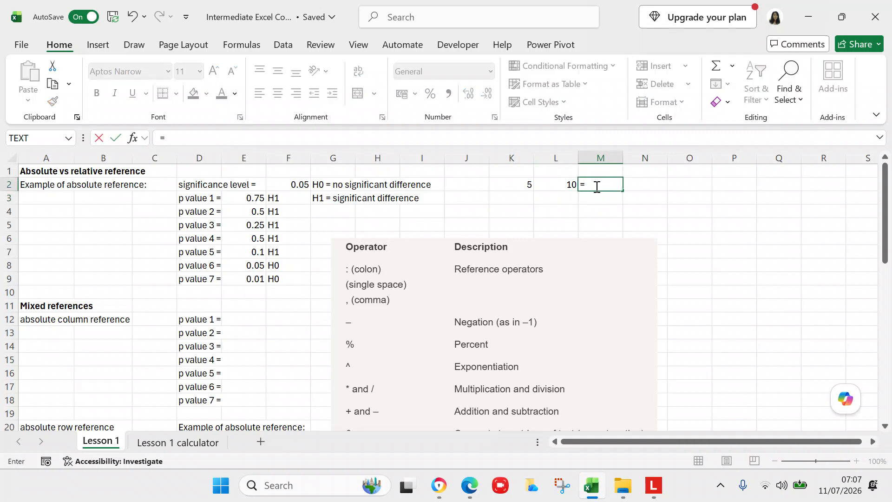
pyautogui.click(513, 186)
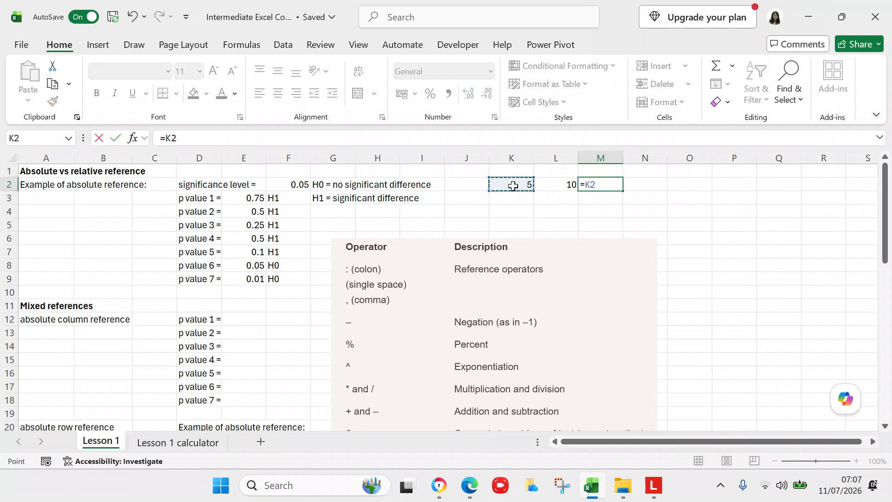
pyautogui.click(372, 133)
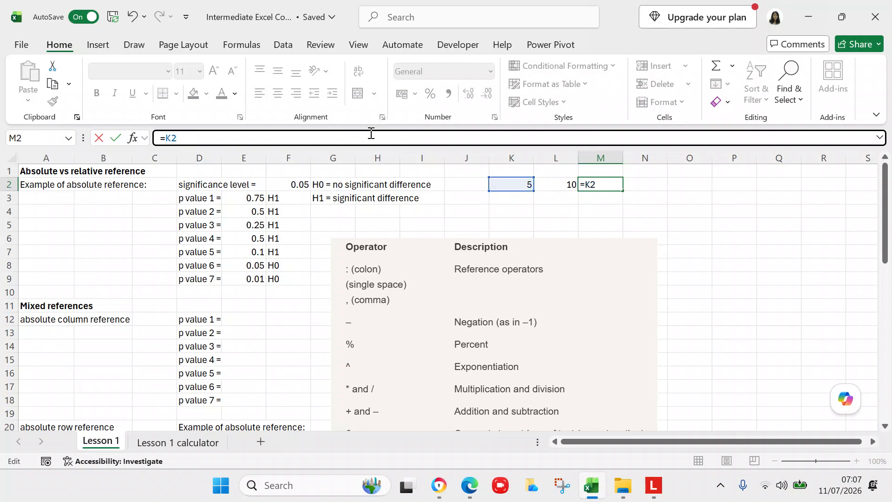
pyautogui.write('+')
pyautogui.click(547, 184)
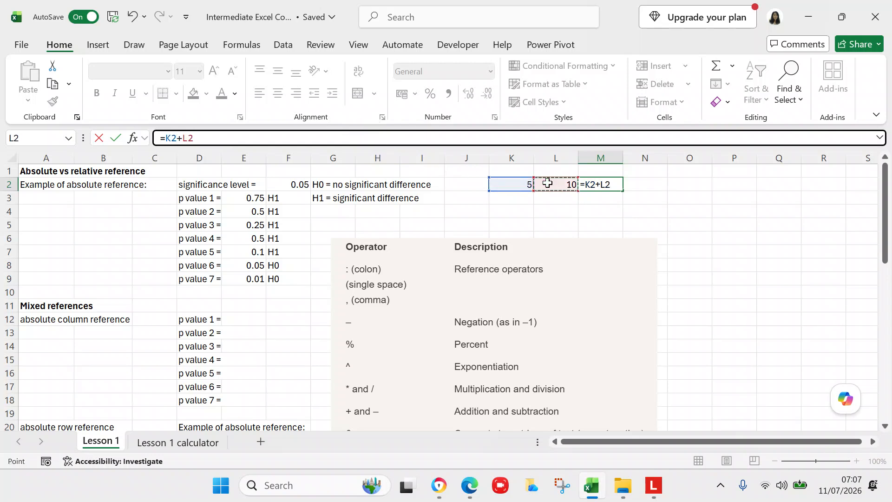
pyautogui.press('Return')
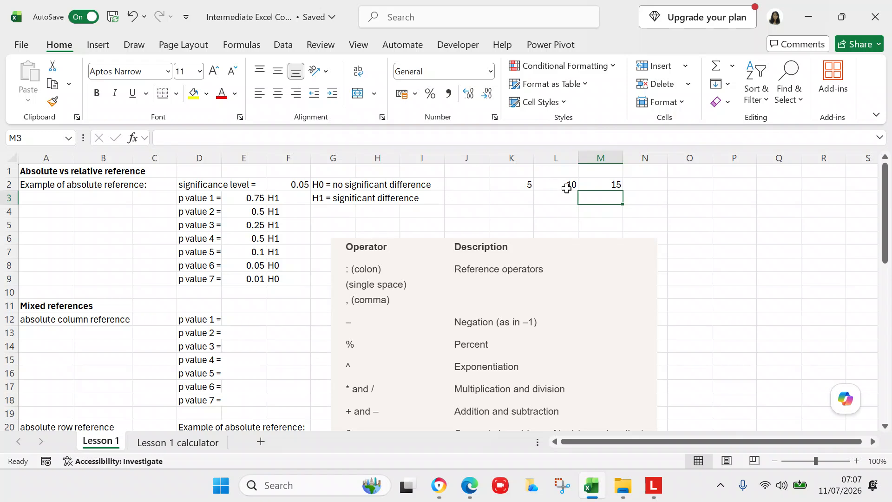
# Copy the sum formula from M2 into O2 so its relative references shift.
pyautogui.click(602, 187)
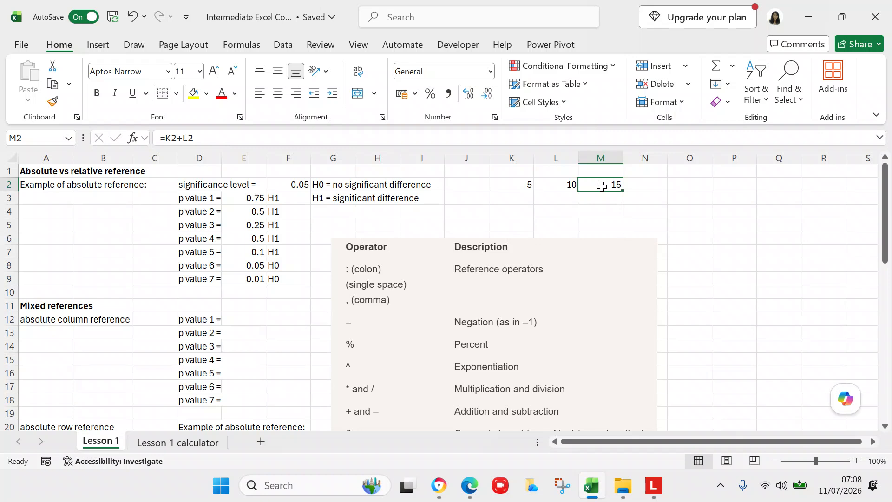
pyautogui.hotkey('ctrl', 'c')
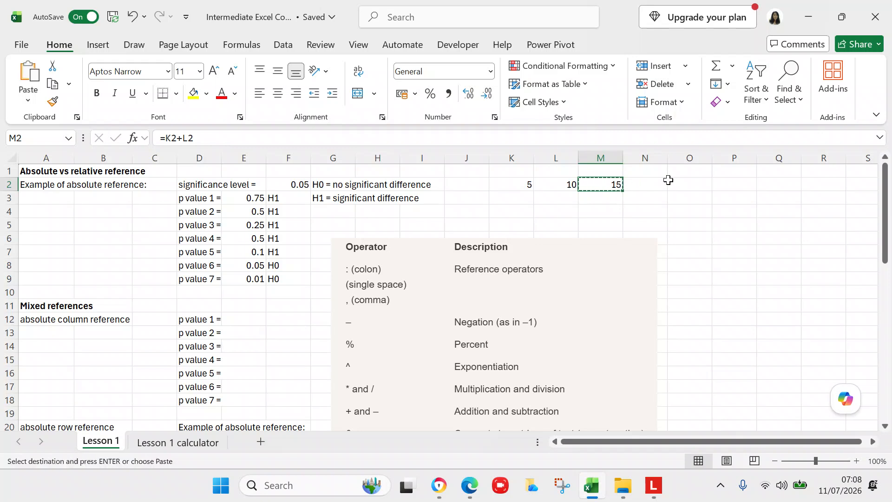
pyautogui.click(683, 181)
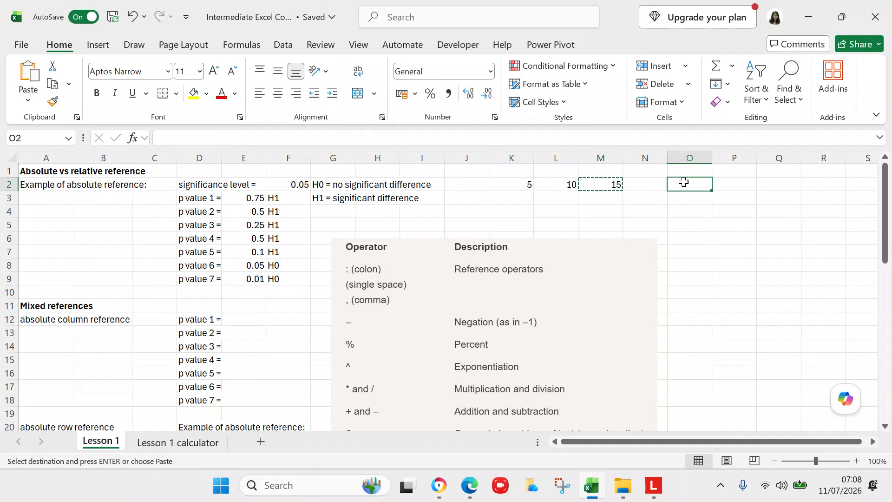
pyautogui.hotkey('ctrl', 'v')
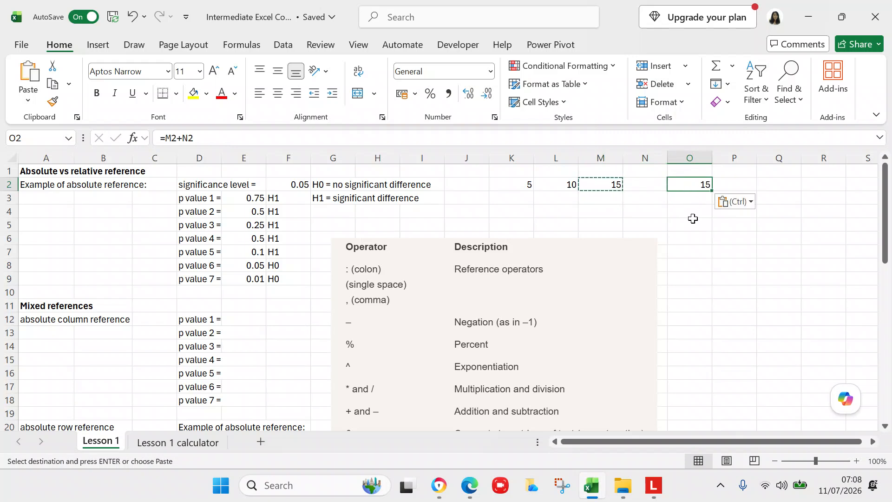
pyautogui.press('Escape')
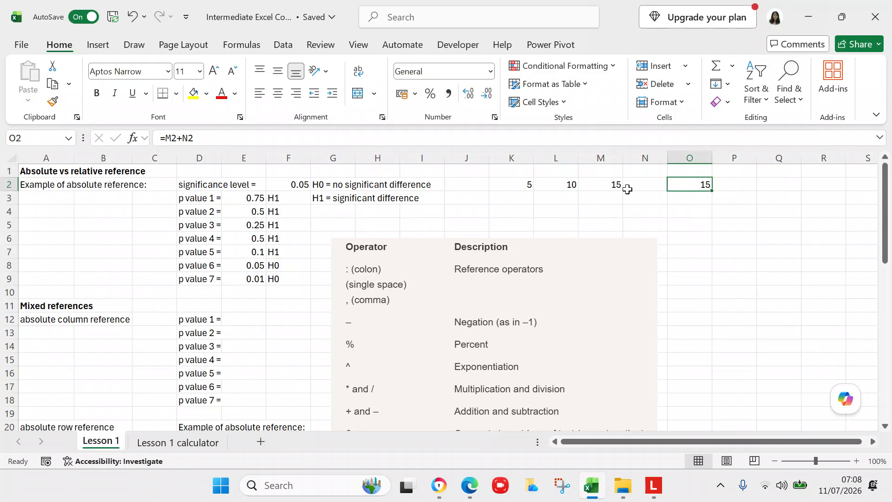
# Clear the sum formula from M2 and its pasted copy from O2.
pyautogui.click(611, 184)
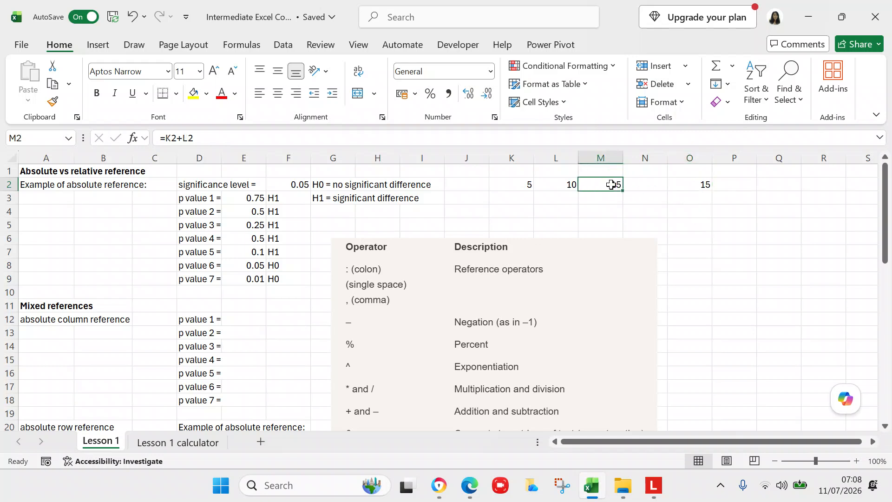
pyautogui.press('BackSpace')
pyautogui.click(647, 198)
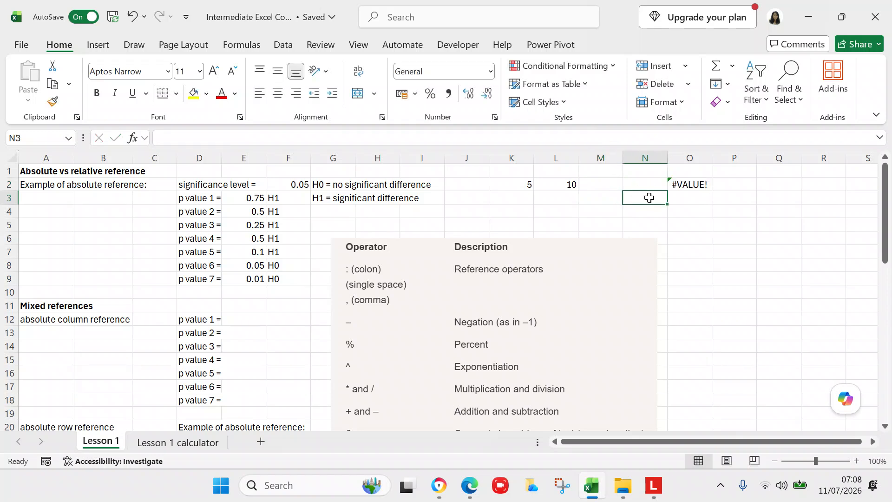
pyautogui.click(683, 184)
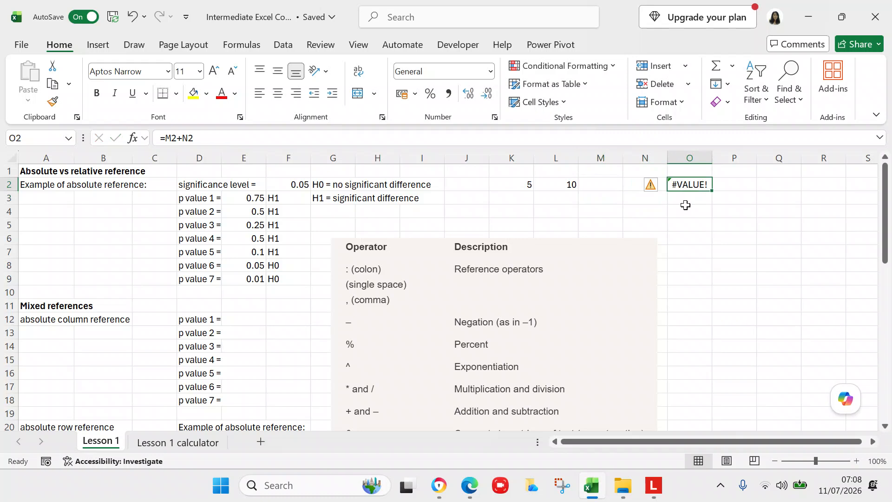
pyautogui.click(691, 186)
pyautogui.press('BackSpace')
pyautogui.click(694, 205)
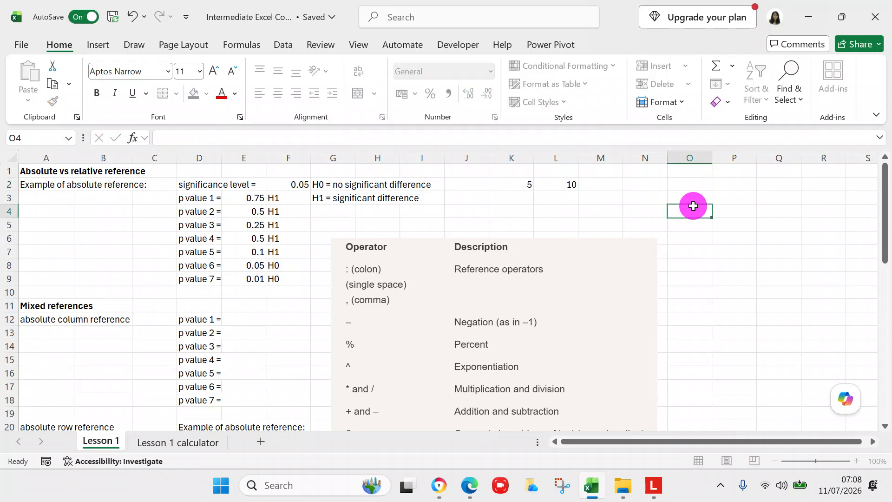
# Enter the formula =K2*L2 in cell M2 to multiply the two numbers.
pyautogui.click(601, 186)
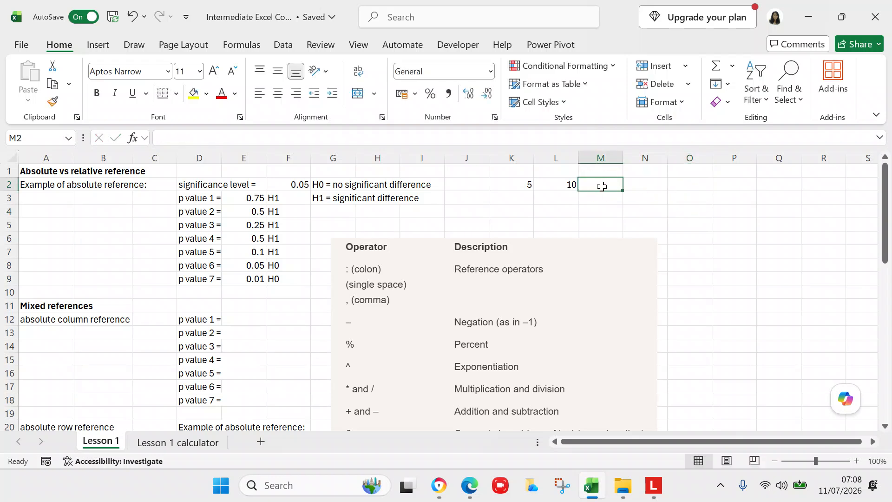
pyautogui.write('=')
pyautogui.click(520, 182)
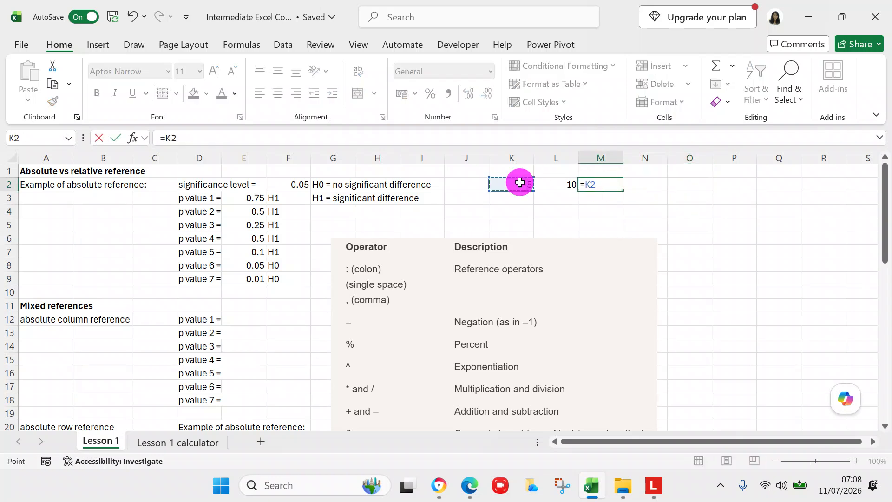
pyautogui.click(442, 137)
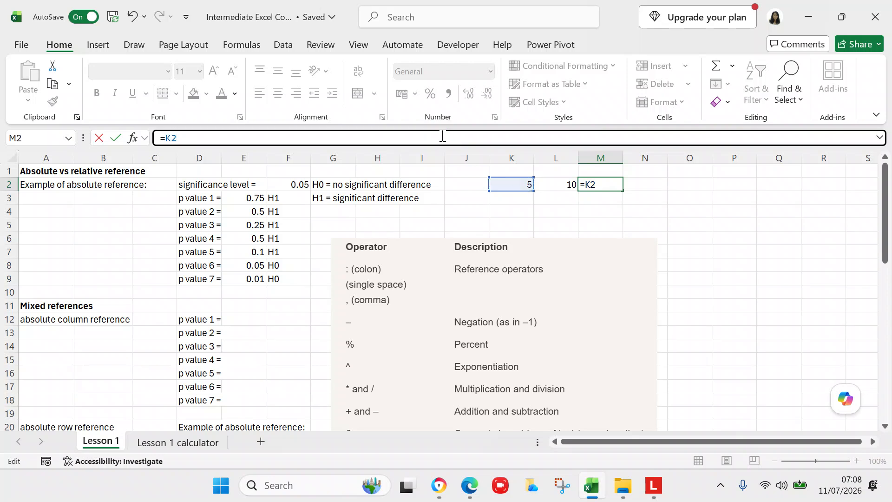
pyautogui.write('*')
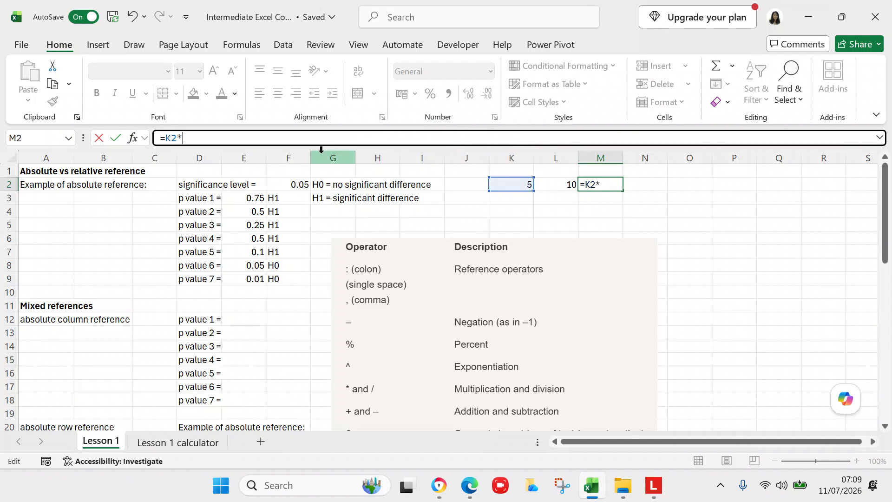
pyautogui.click(552, 183)
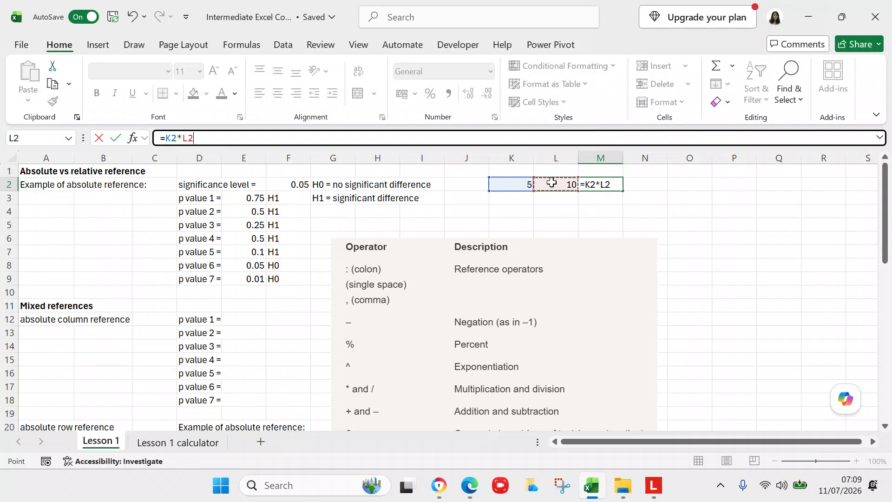
pyautogui.press('Return')
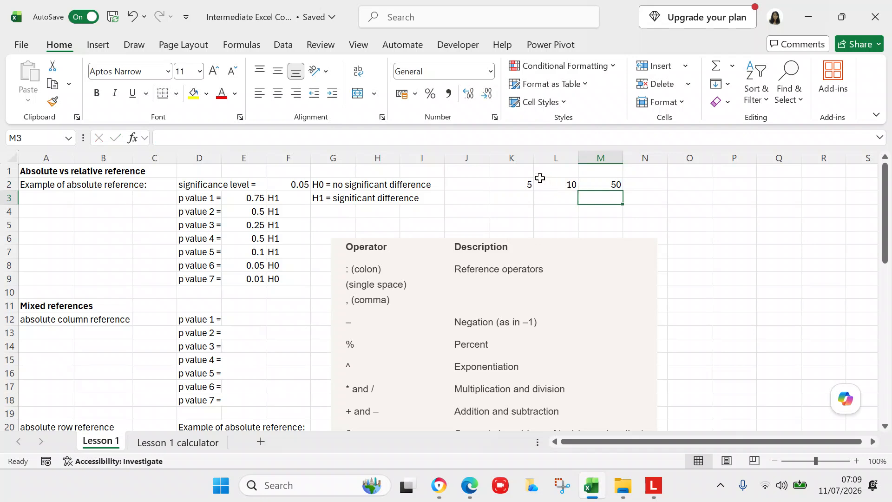
# Move the multiplication formula from M2 to O2, keeping its references to K2 and L2.
pyautogui.click(597, 184)
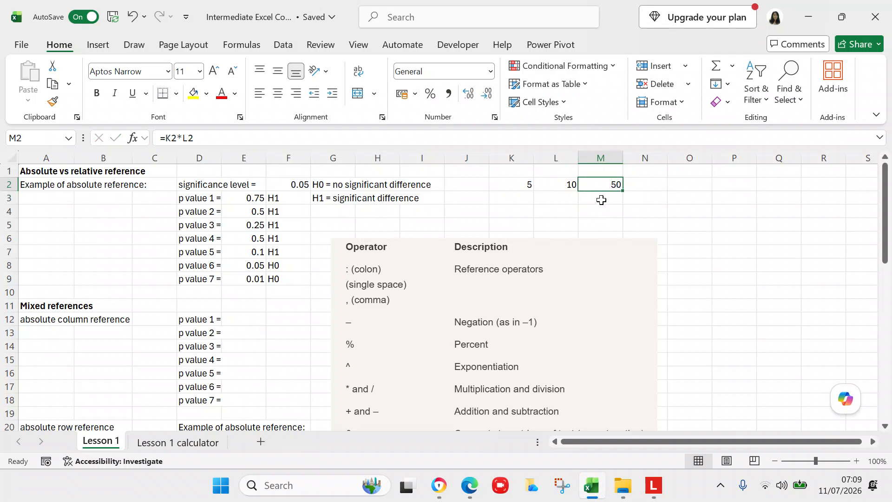
pyautogui.click(603, 182)
pyautogui.hotkey('ctrl', 'c')
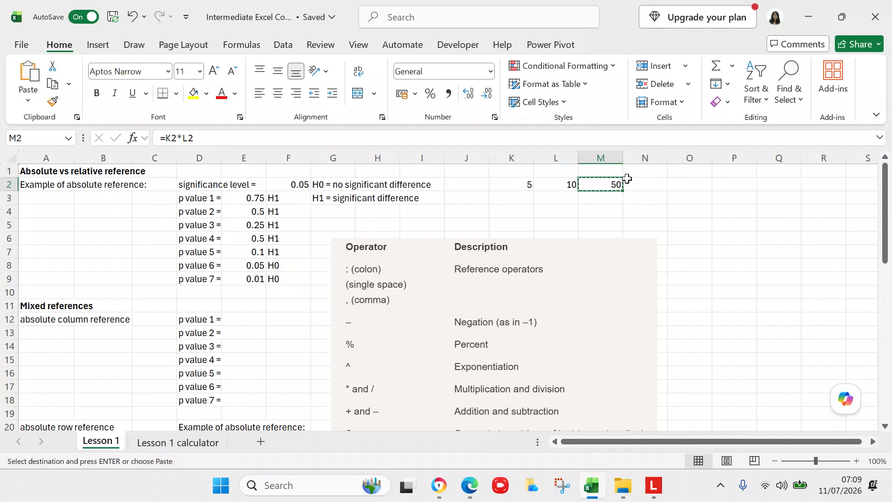
pyautogui.click(678, 177)
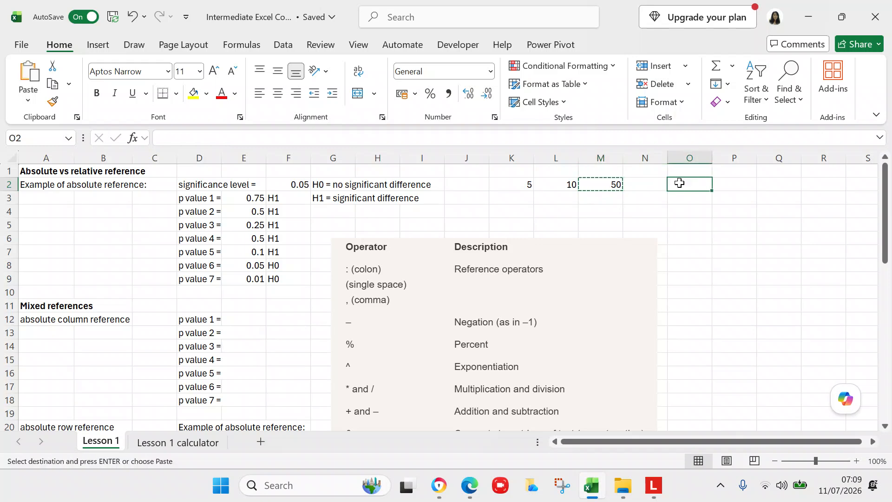
pyautogui.hotkey('ctrl', 'v')
pyautogui.click(689, 221)
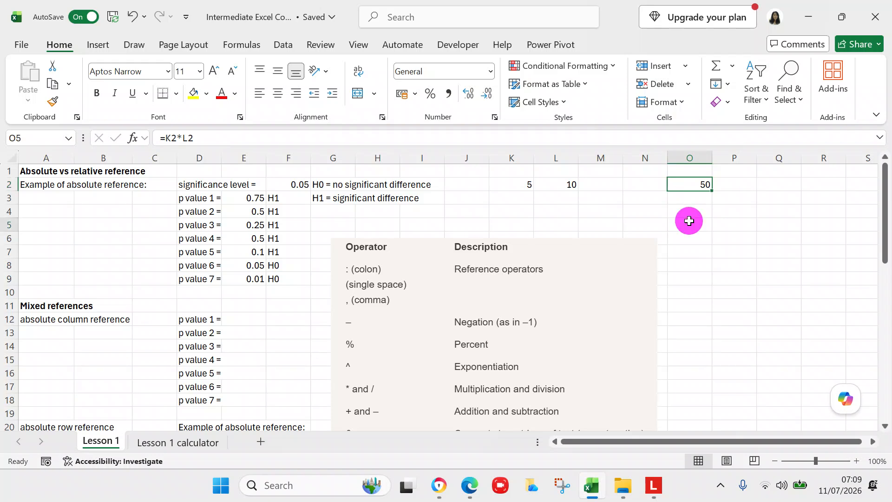
# Move the multiplication formula from O2 to Q2, keeping its references to K2 and L2.
pyautogui.click(681, 186)
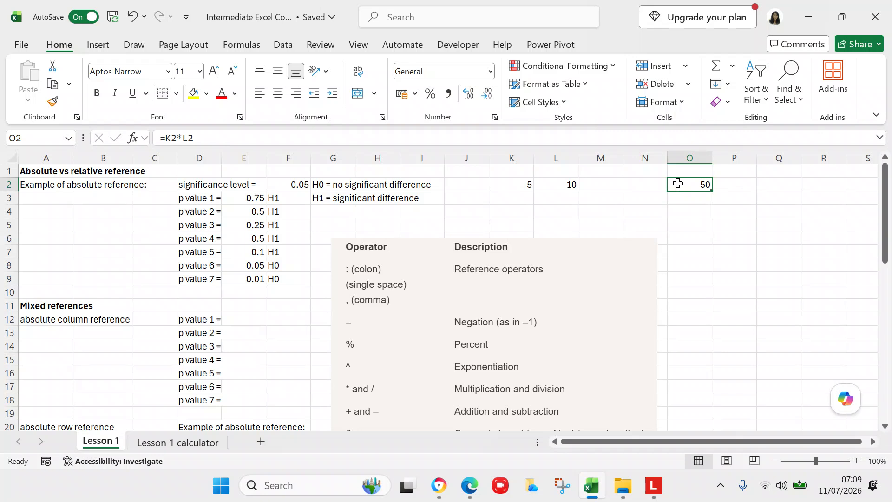
pyautogui.click(683, 184)
pyautogui.click(683, 184)
pyautogui.hotkey('ctrl', 'c')
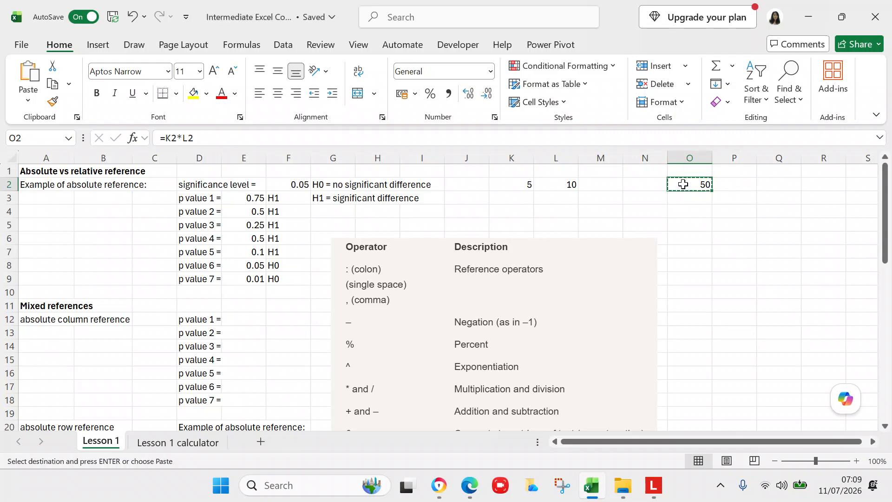
pyautogui.click(764, 182)
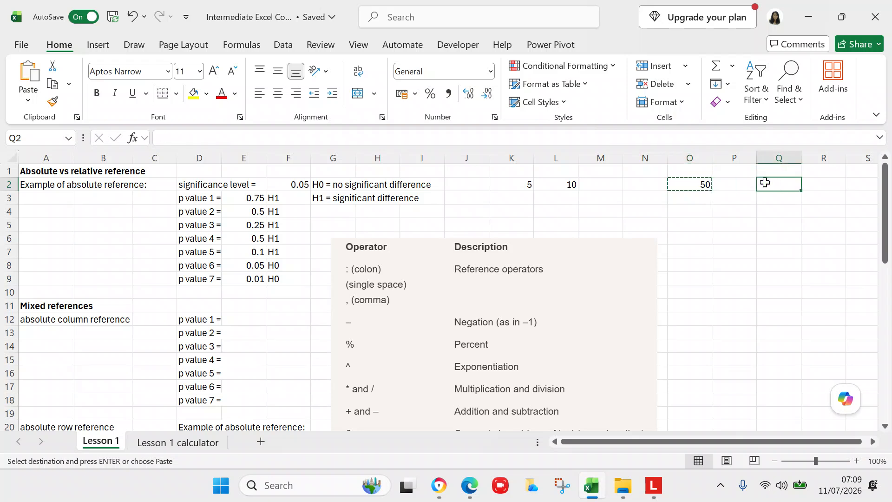
pyautogui.press('Return')
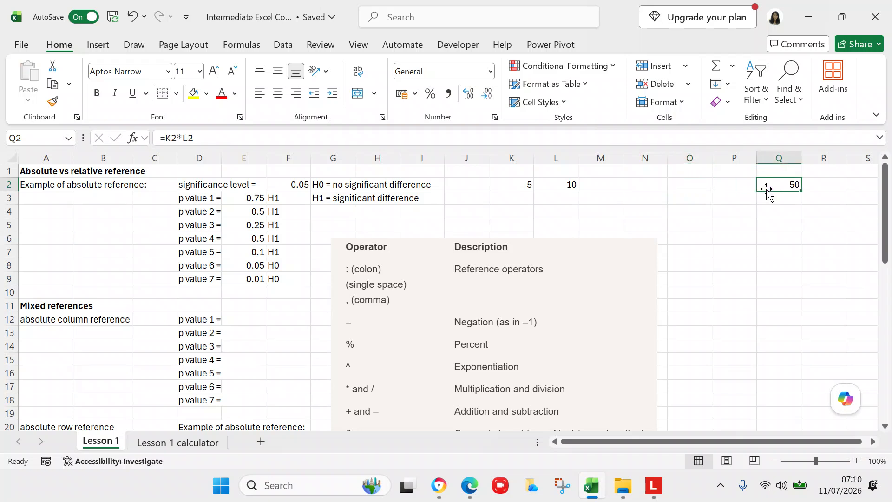
# Clear the multiplication formula from Q2 and the two numbers from L2 and K2.
pyautogui.click(766, 183)
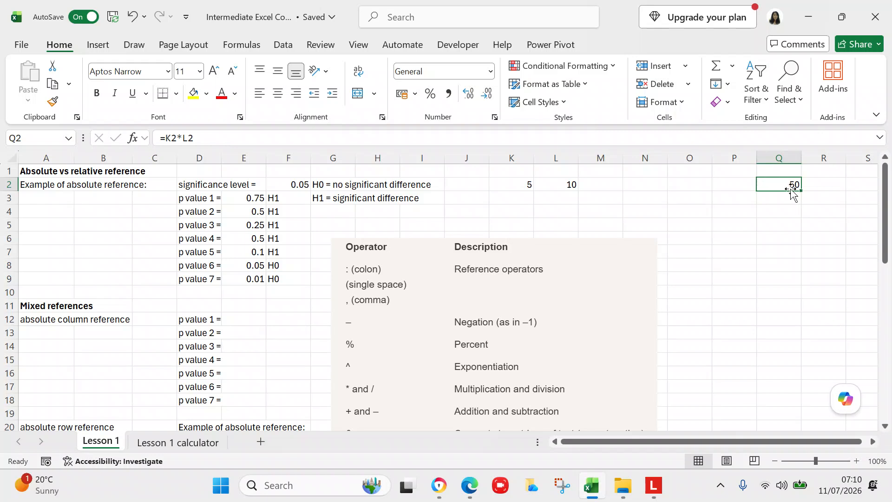
pyautogui.press('BackSpace')
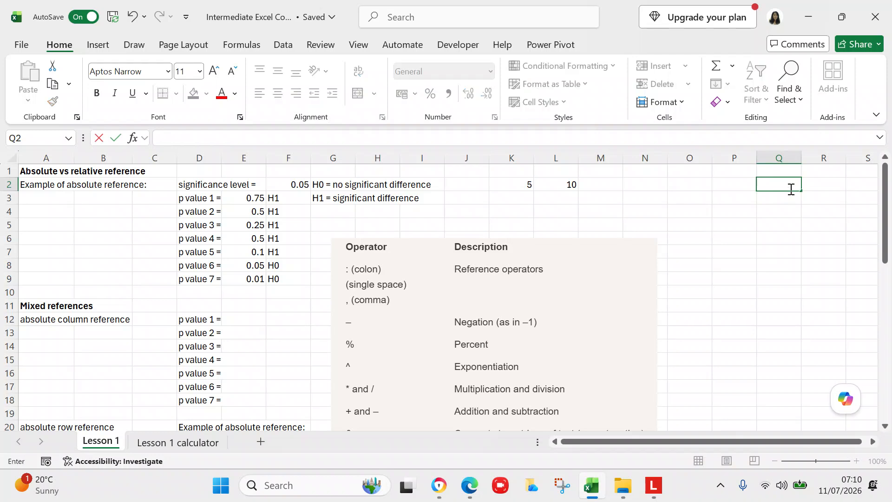
pyautogui.click(790, 193)
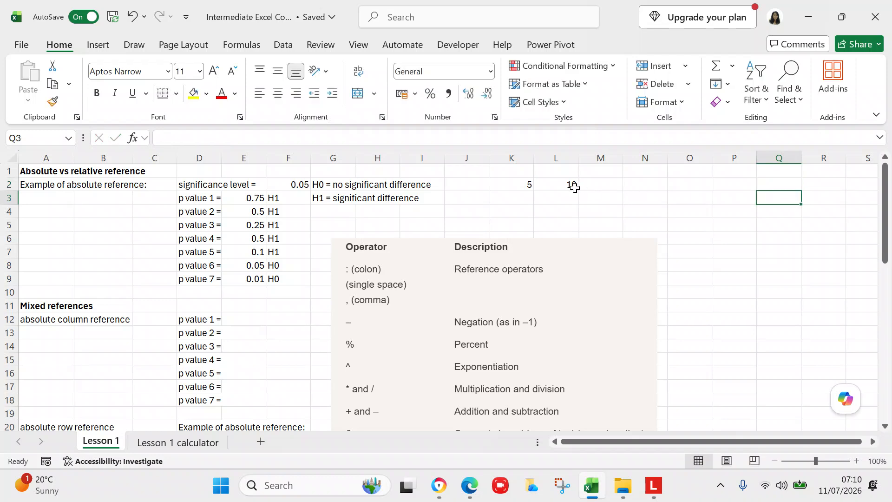
pyautogui.click(574, 186)
pyautogui.press('BackSpace')
pyautogui.click(532, 184)
pyautogui.click(525, 185)
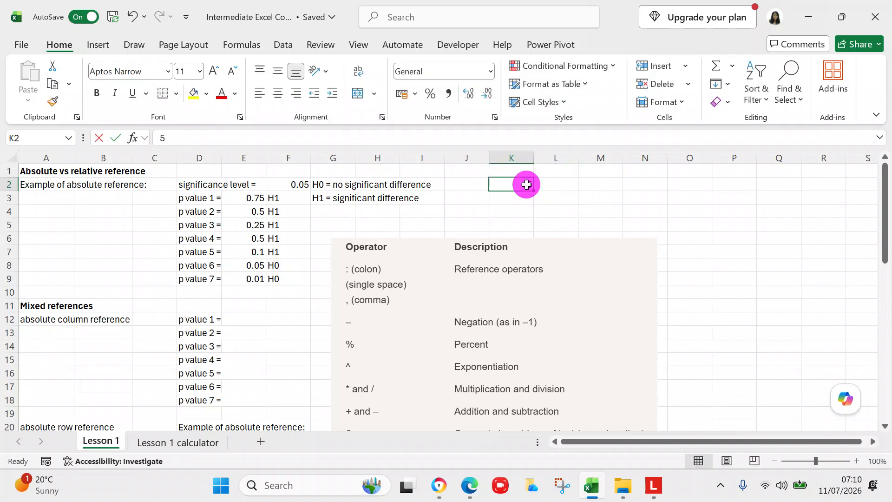
pyautogui.click(677, 198)
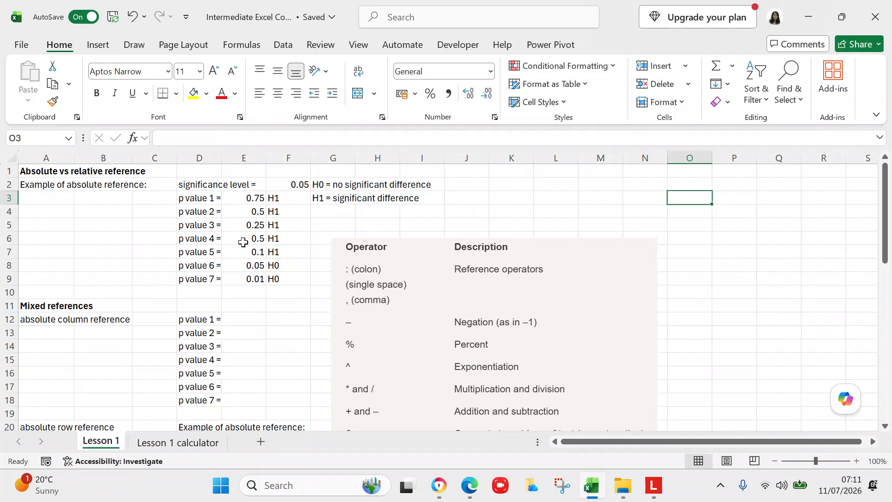
# Enter the formula =1-E3 in cell L2 to subtract p value 1 from 1.
pyautogui.click(202, 201)
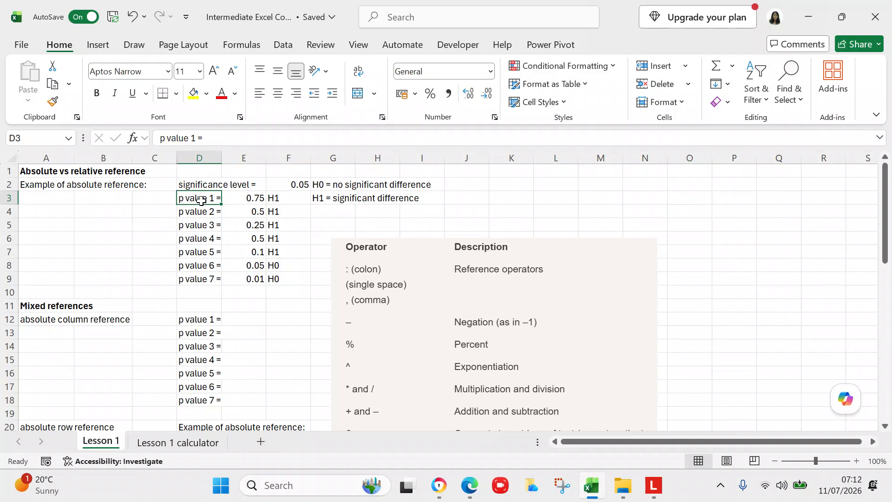
pyautogui.click(258, 200)
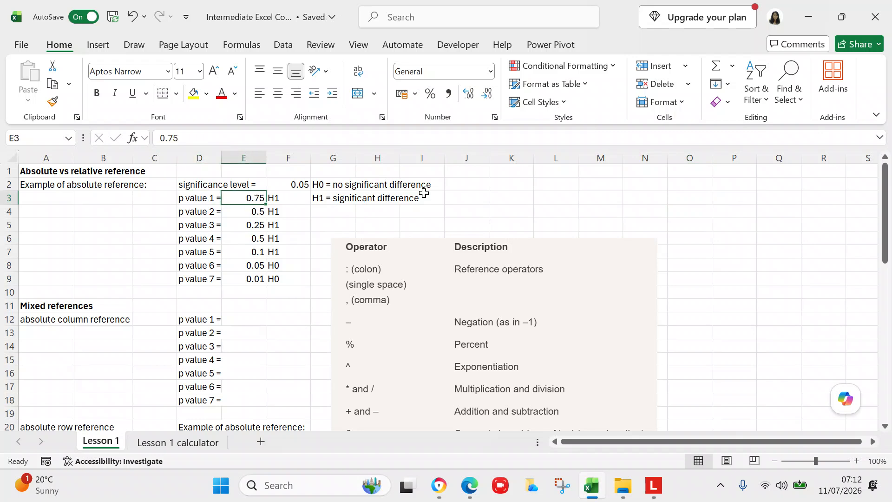
pyautogui.click(589, 185)
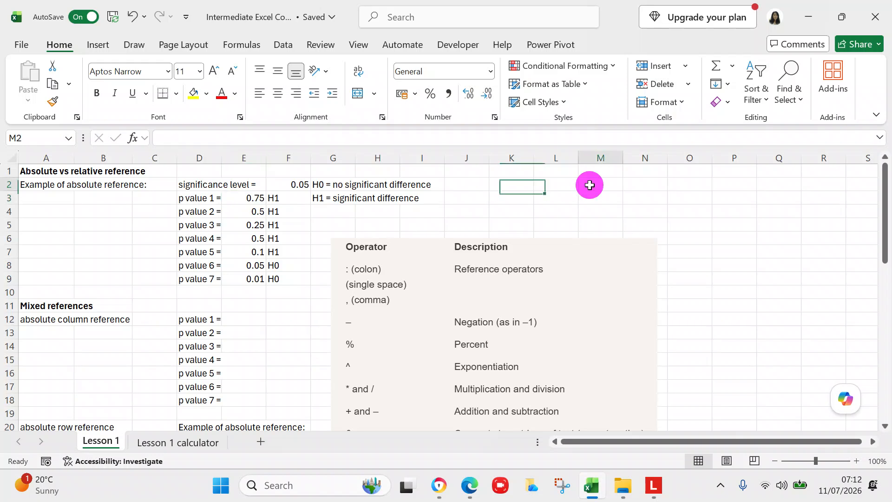
pyautogui.click(592, 185)
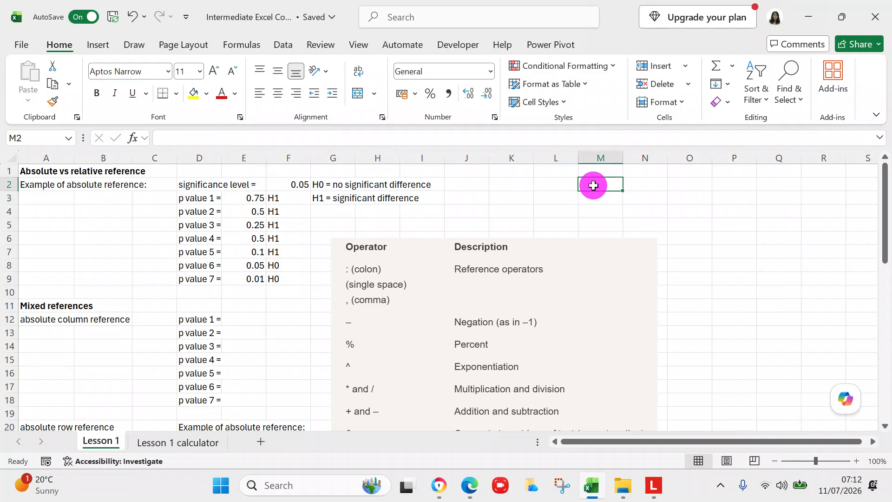
pyautogui.click(557, 185)
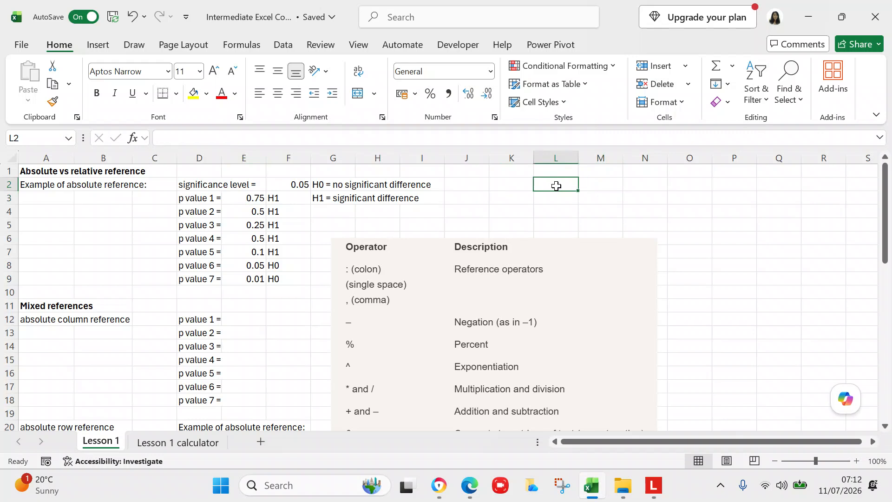
pyautogui.write('=')
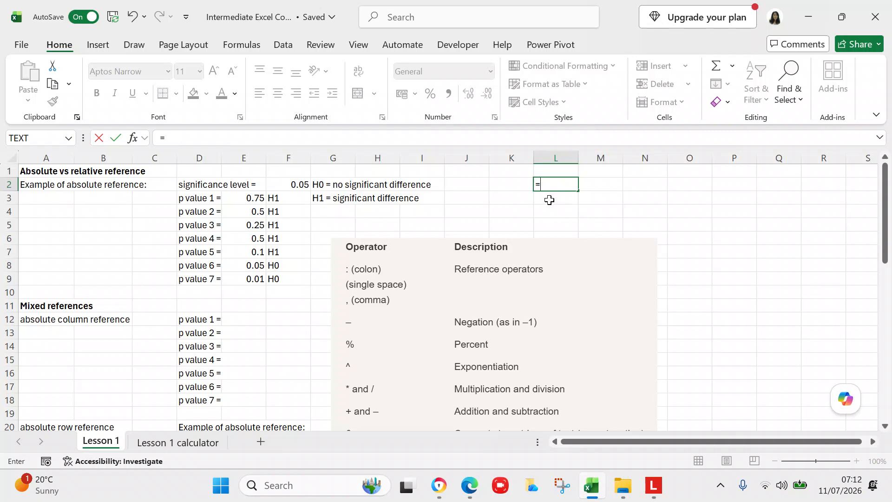
pyautogui.write('1-')
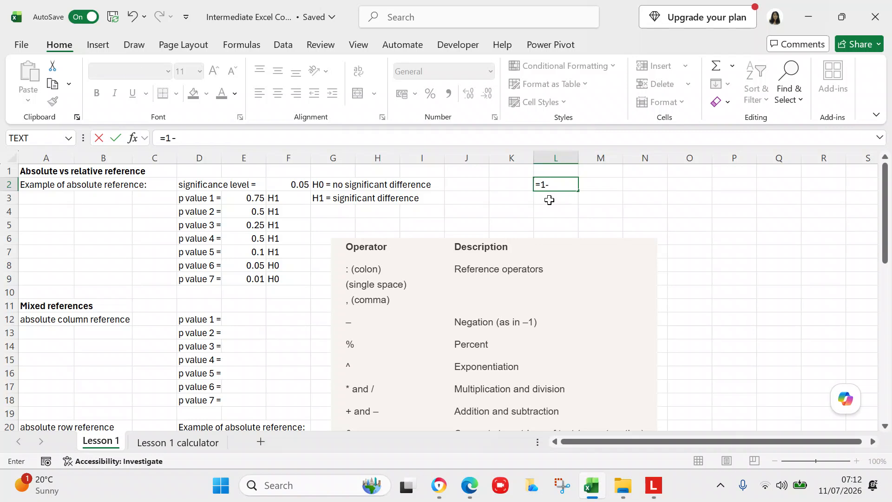
pyautogui.click(256, 198)
pyautogui.press('Return')
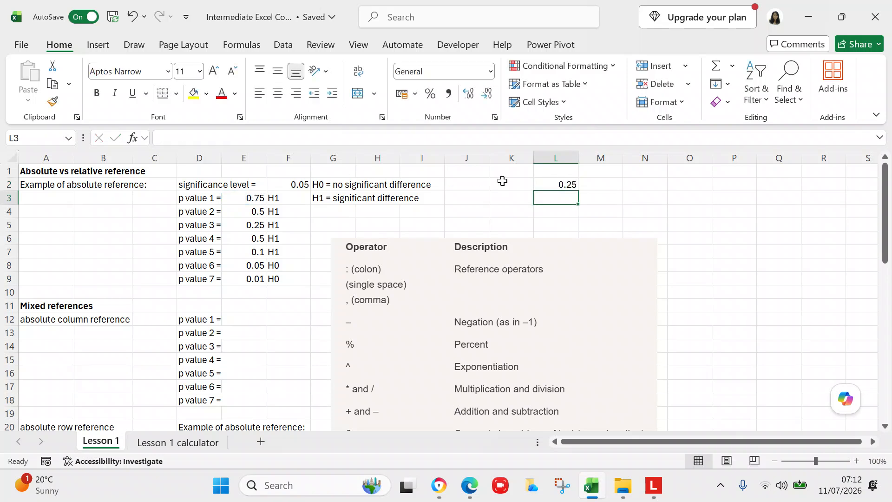
# Fill the formula in L2 down to L4 and compare the row references in the three cells.
pyautogui.click(539, 185)
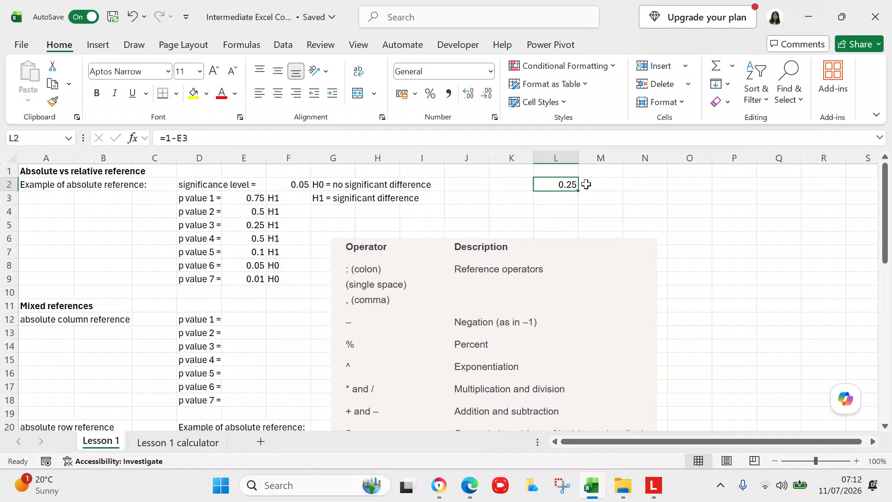
pyautogui.click(556, 184)
pyautogui.moveTo(578, 190); pyautogui.dragTo(575, 221)
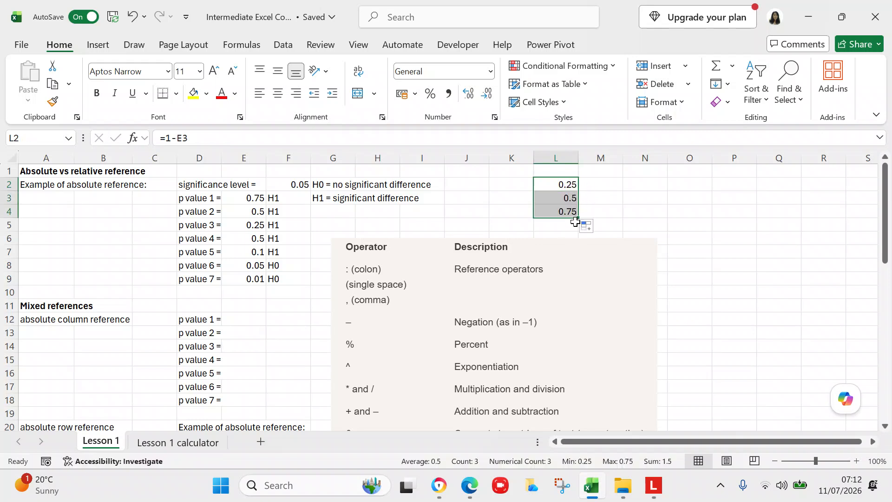
pyautogui.click(557, 199)
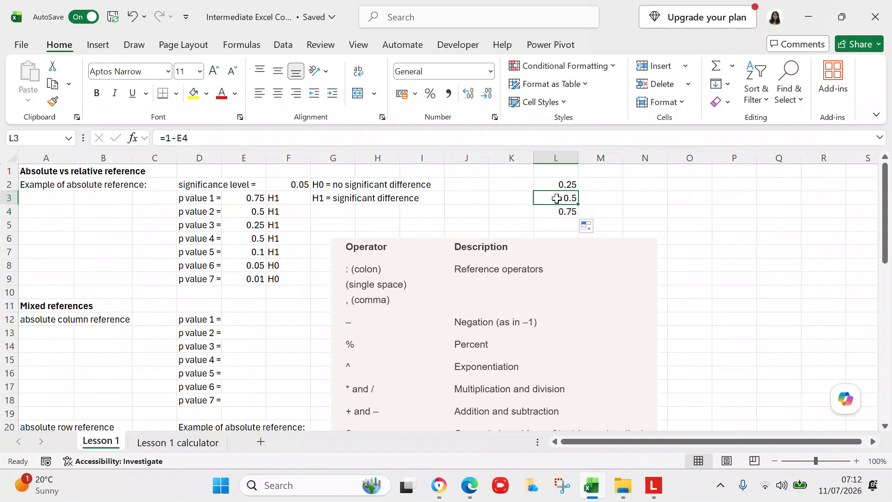
pyautogui.click(556, 185)
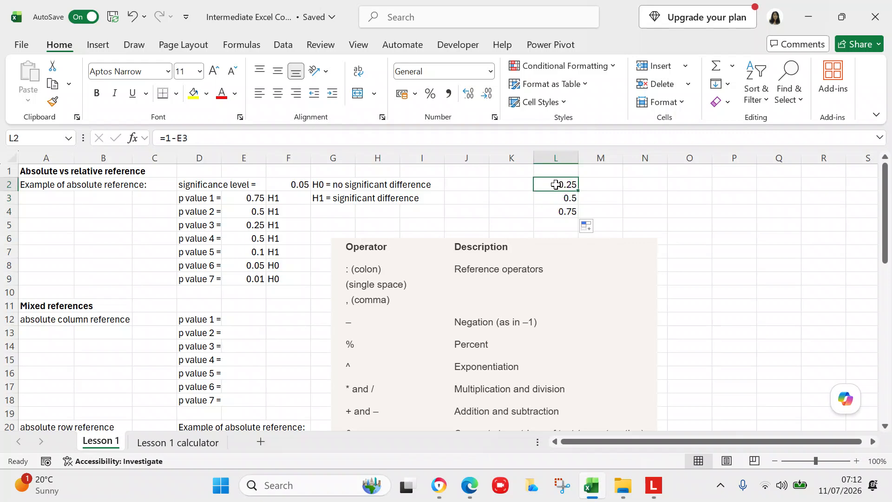
pyautogui.click(555, 198)
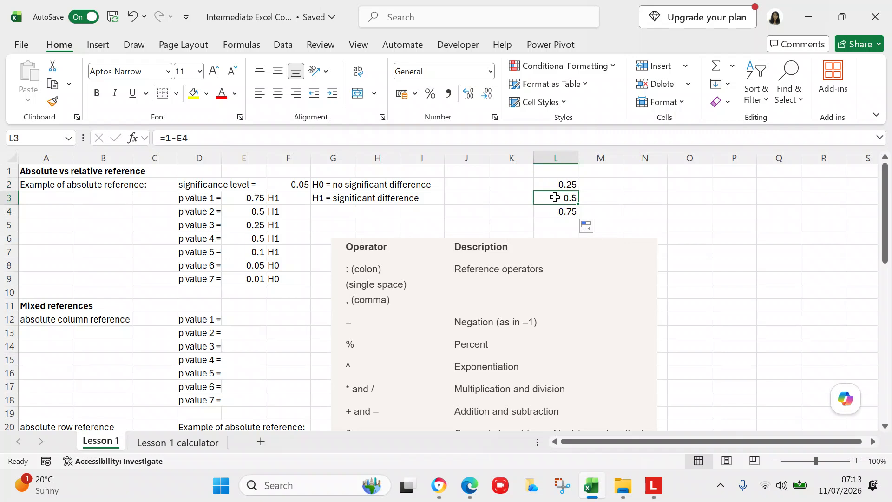
pyautogui.click(554, 210)
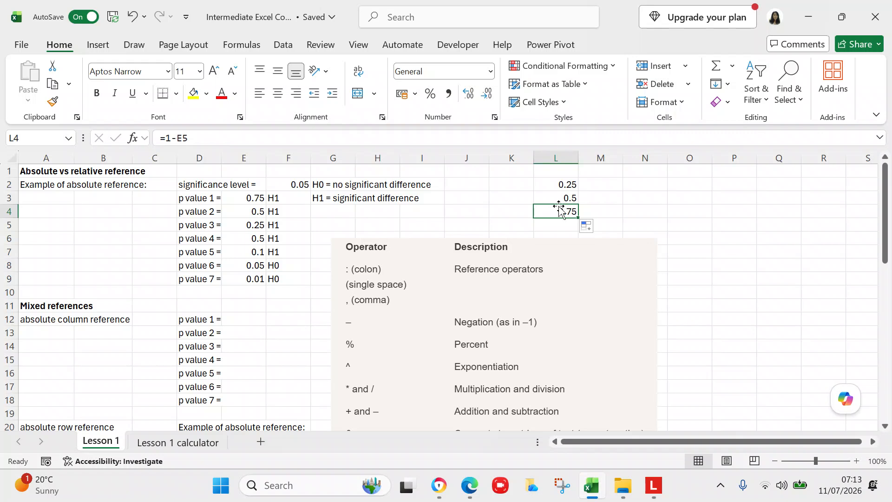
# Make the reference in the L2 formula absolute so it reads =1-$E$3.
pyautogui.click(555, 181)
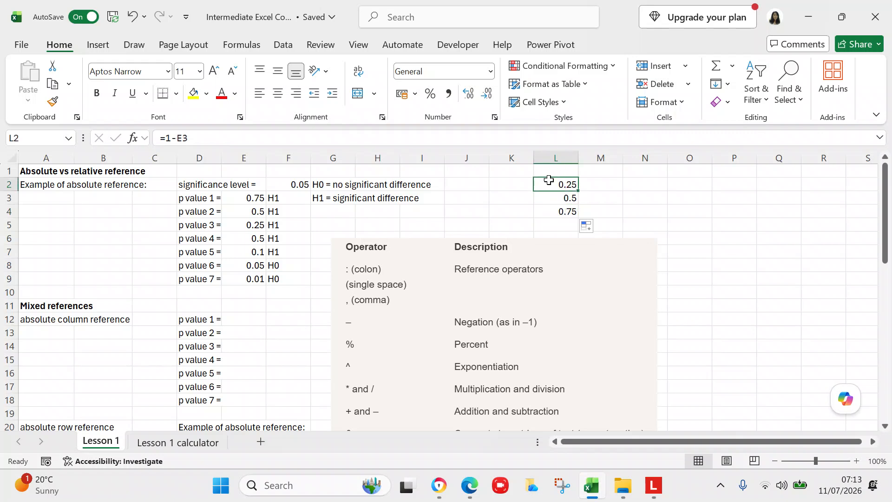
pyautogui.click(175, 139)
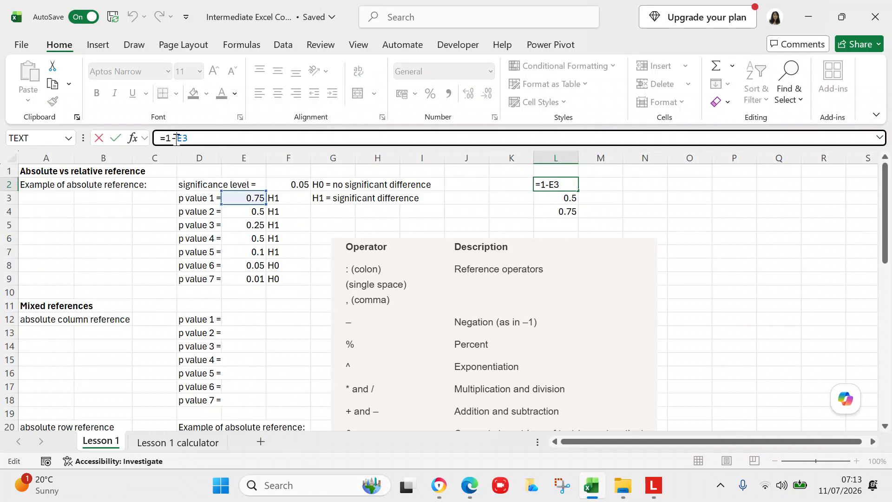
pyautogui.write('$E$')
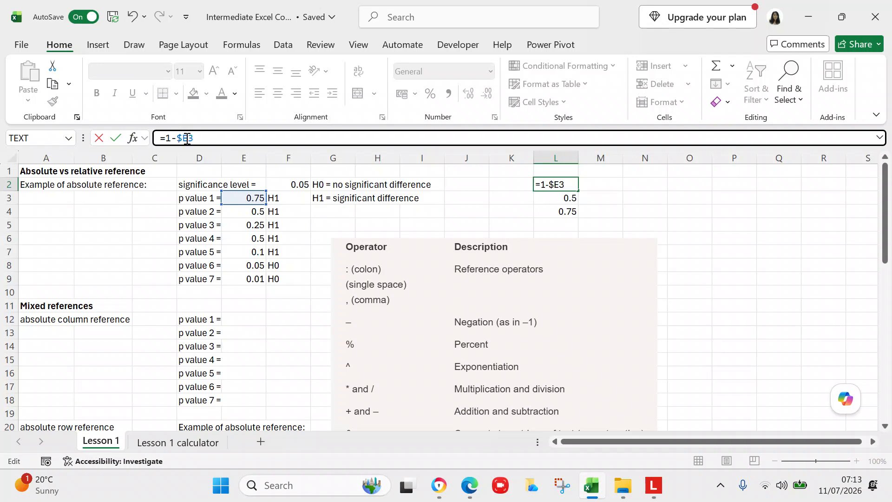
pyautogui.click(670, 209)
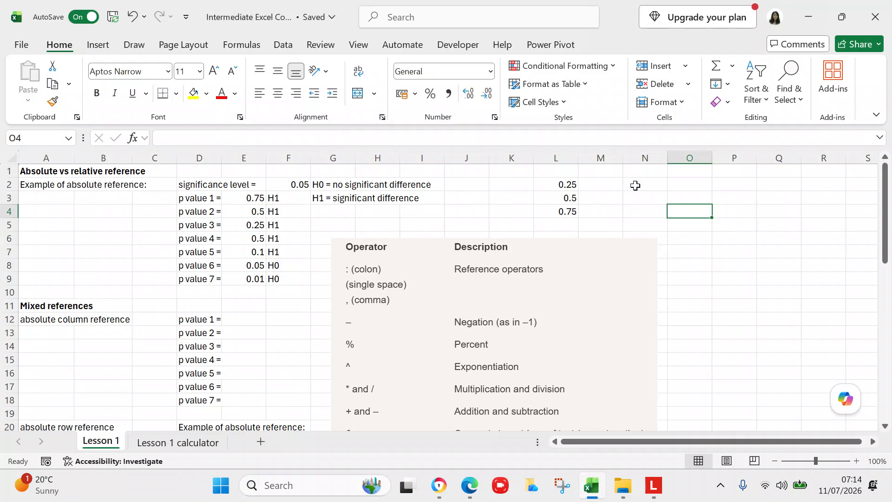
# Fill the absolute-reference formula from L2 down to L4 and check the formulas in L3 and L4.
pyautogui.click(559, 183)
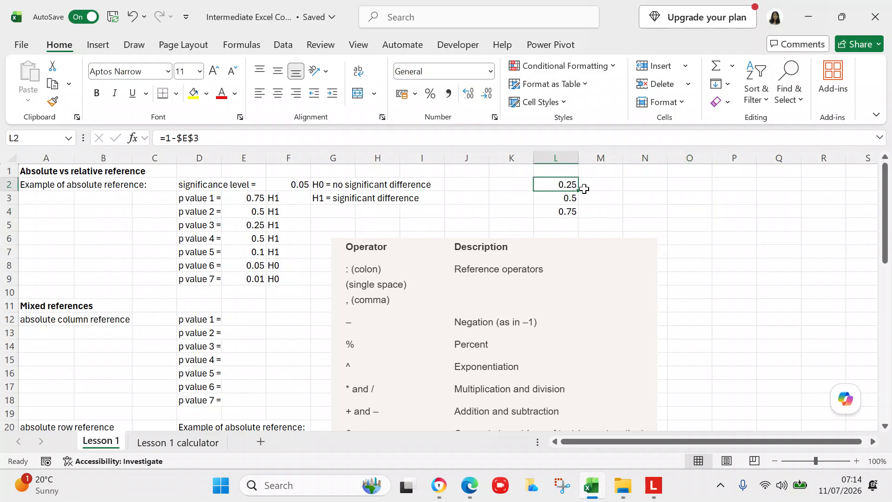
pyautogui.click(577, 188)
pyautogui.moveTo(578, 190); pyautogui.dragTo(576, 217)
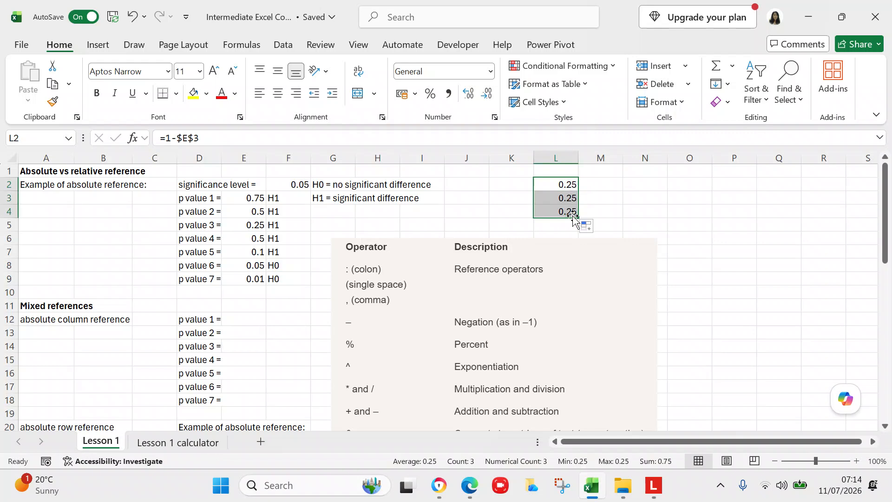
pyautogui.click(566, 199)
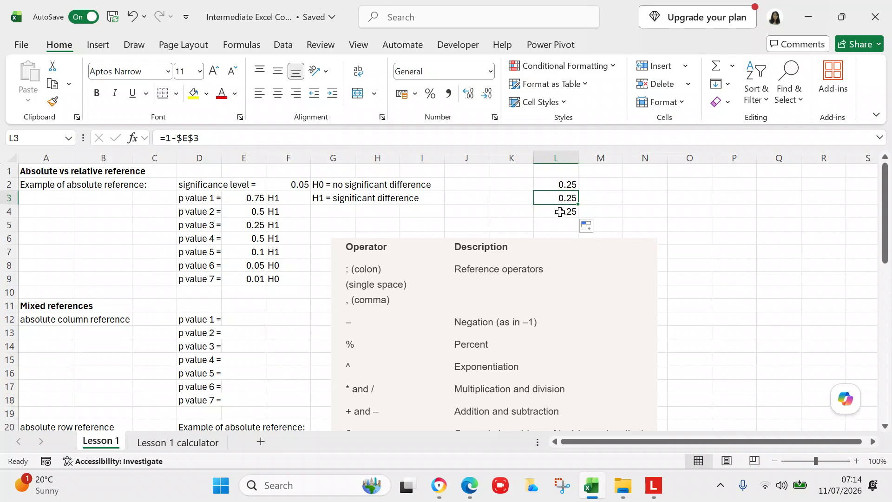
pyautogui.click(559, 207)
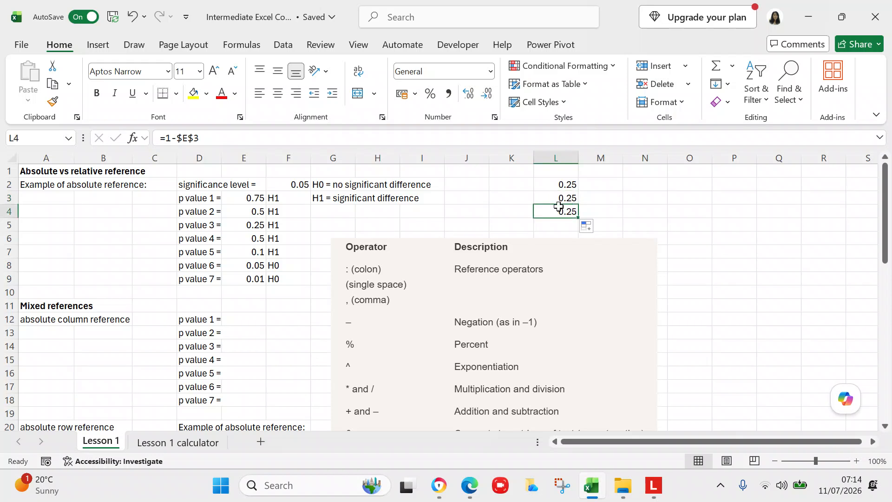
# Clear the contents of the example formulas in L2:L4.
pyautogui.click(559, 183)
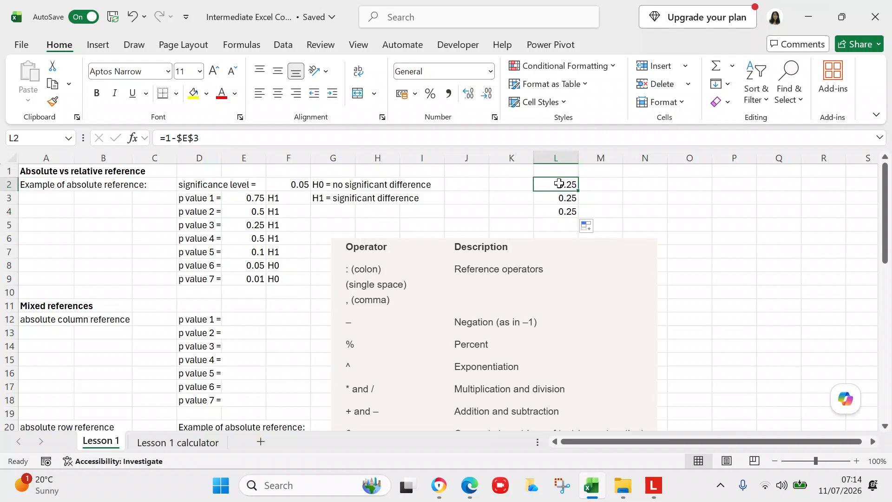
pyautogui.hotkey('shift', 'Down')
pyautogui.hotkey('shift', 'Down')
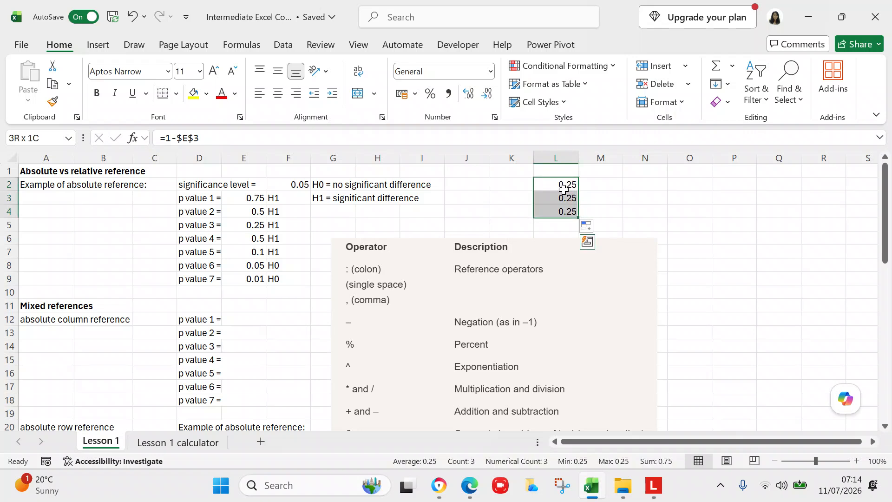
pyautogui.rightClick(563, 187)
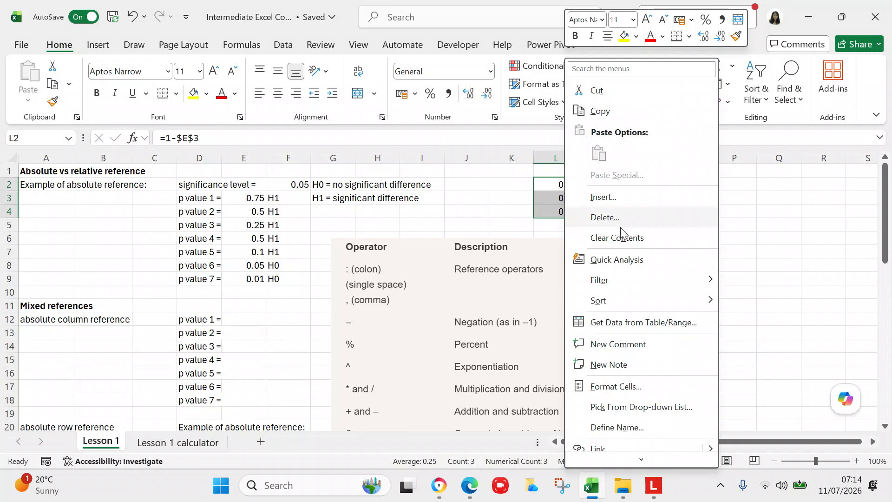
pyautogui.click(621, 242)
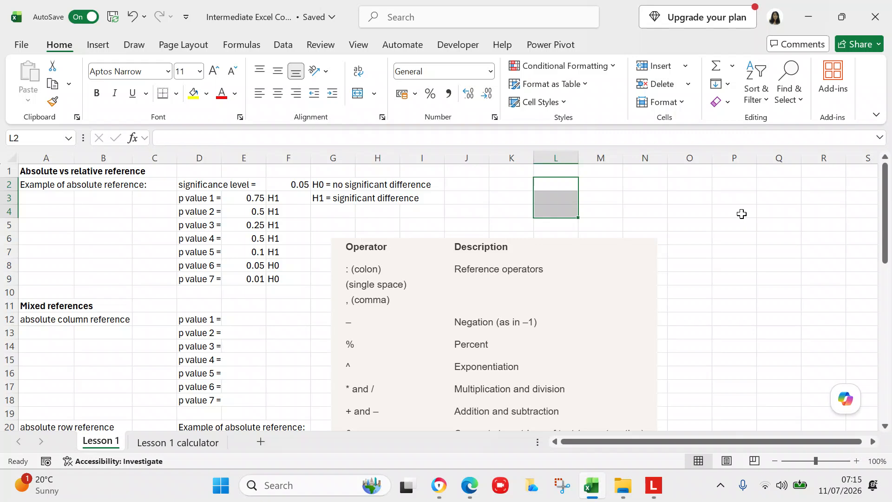
# Correct the F3 formula to =IF(E3>=$F$2, "H0", "H1") and fill it down to F9.
pyautogui.click(297, 185)
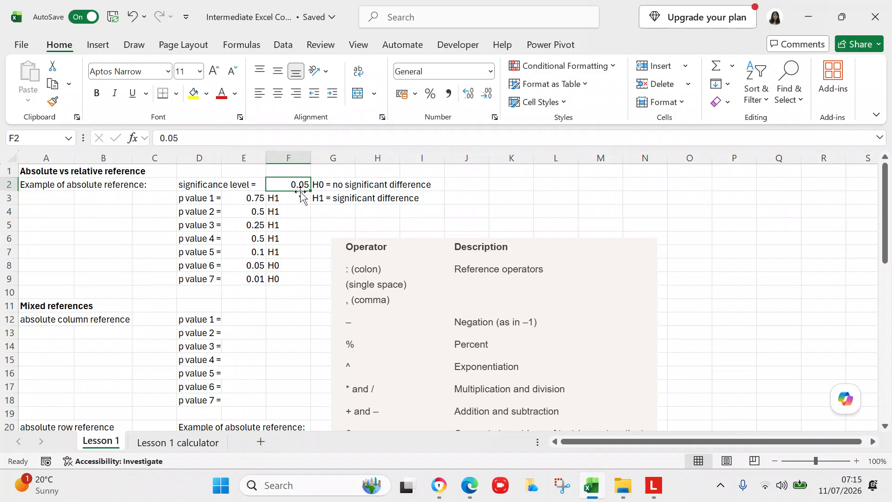
pyautogui.click(537, 174)
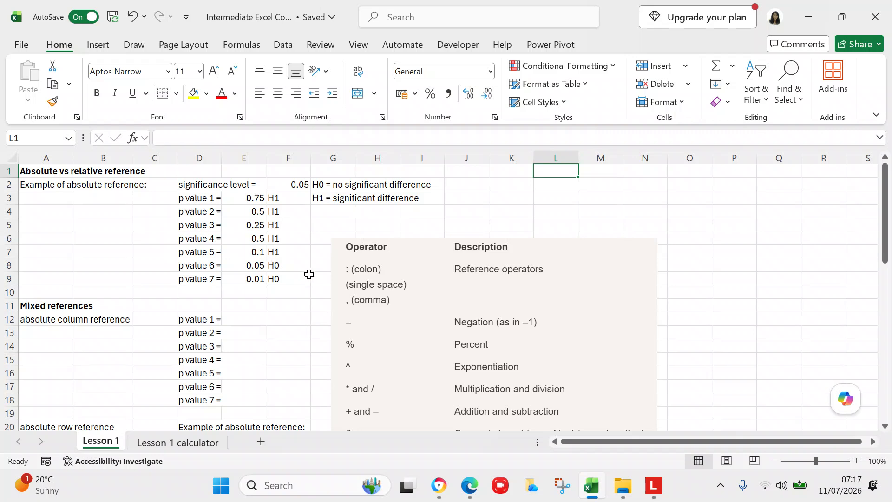
pyautogui.click(256, 200)
pyautogui.click(291, 197)
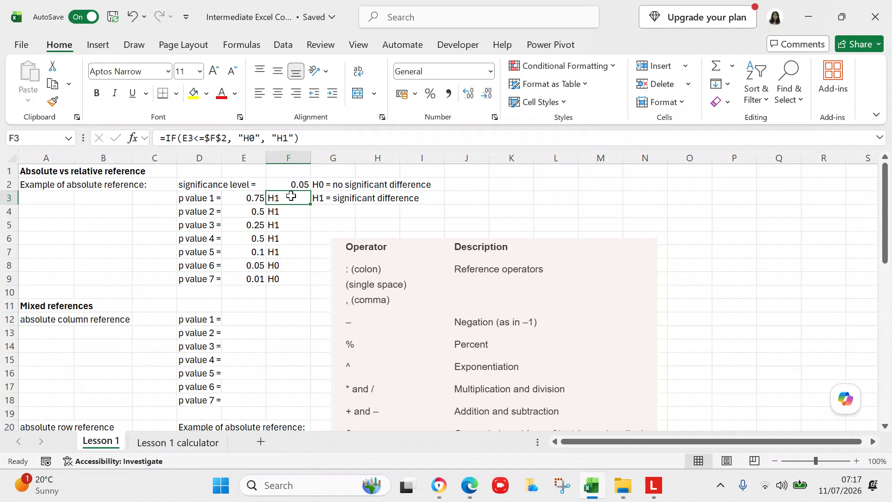
pyautogui.click(198, 137)
pyautogui.press('BackSpace')
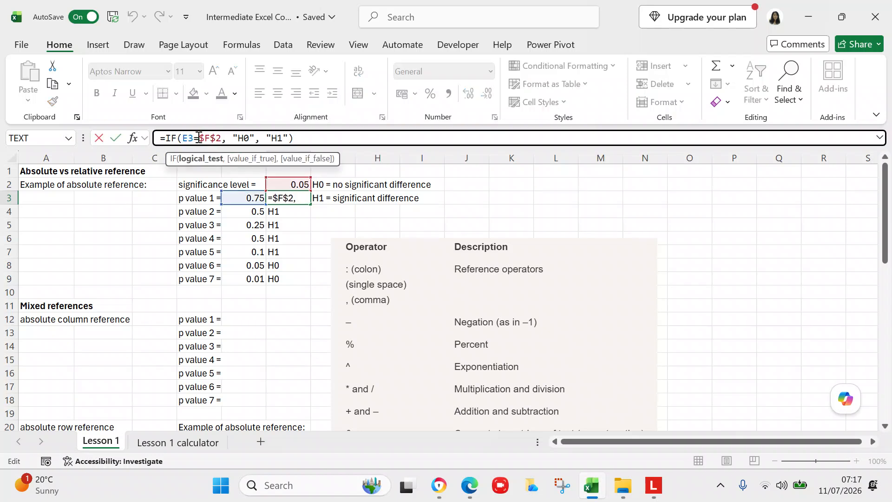
pyautogui.write('>')
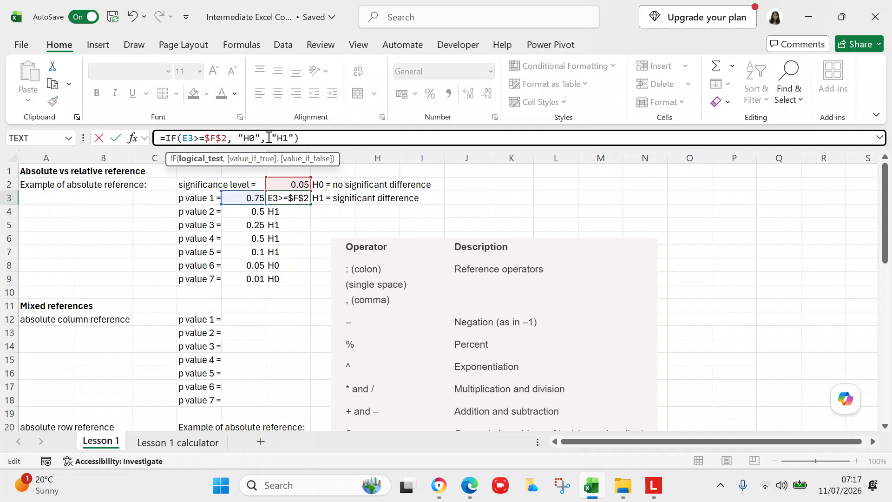
pyautogui.click(310, 136)
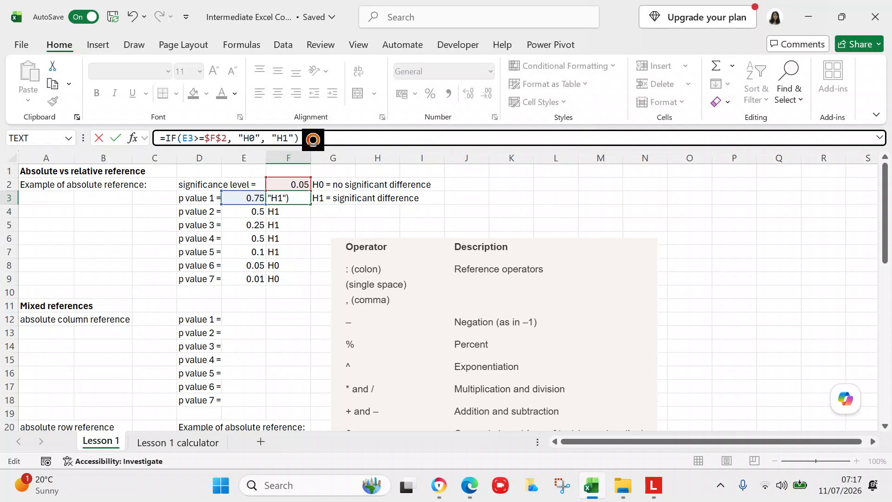
pyautogui.press('Return')
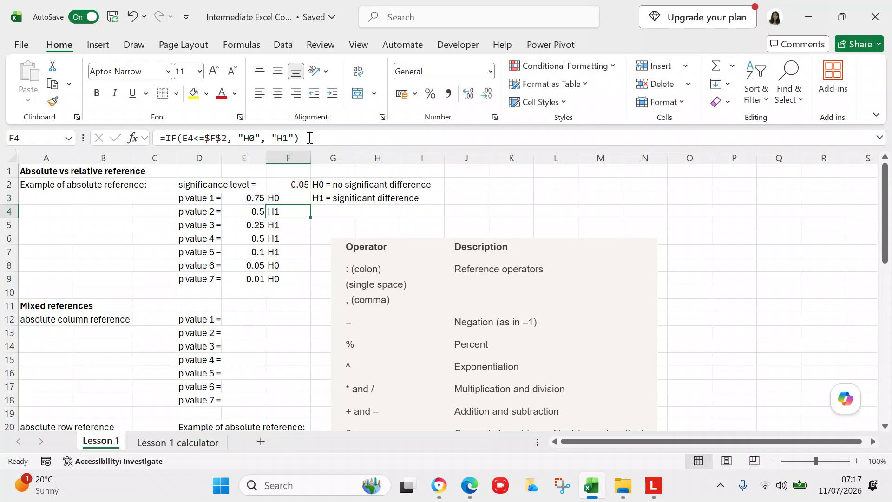
pyautogui.click(281, 199)
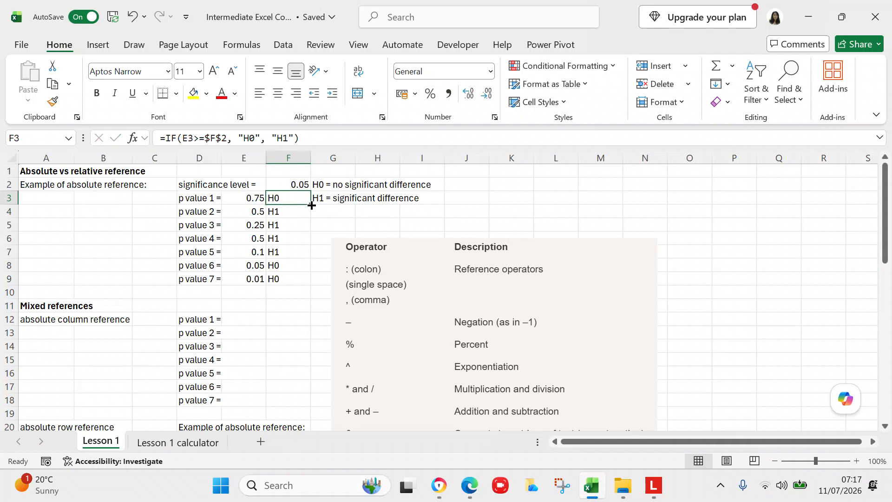
pyautogui.moveTo(310, 204); pyautogui.dragTo(305, 279)
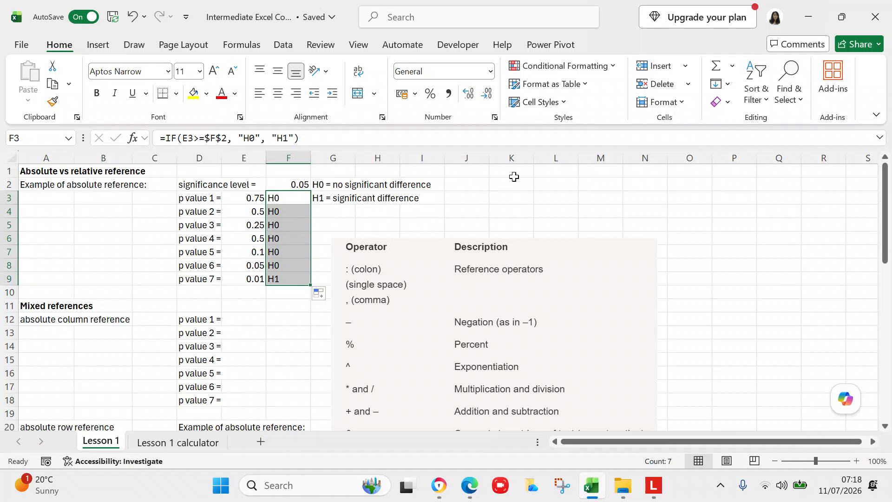
# Enter the label mean1 with value 75 in L1:M1 and mean 2 with value 80 in L2:M2.
pyautogui.click(550, 171)
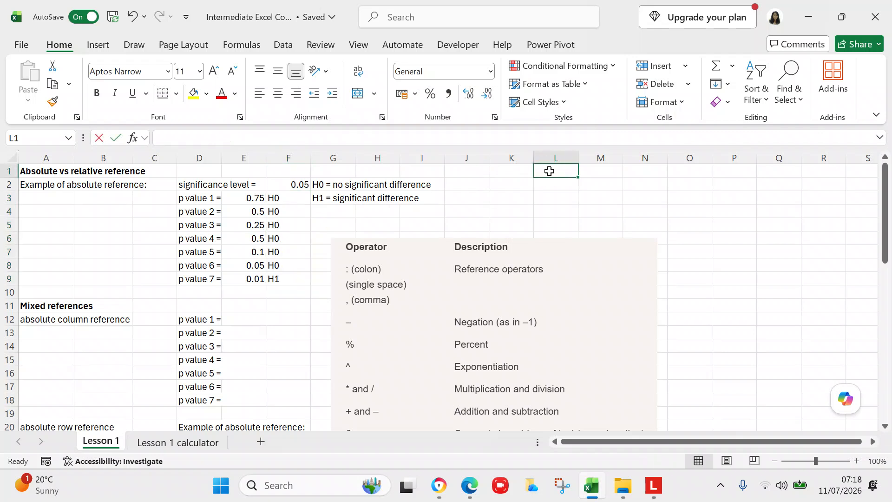
pyautogui.write('mean1')
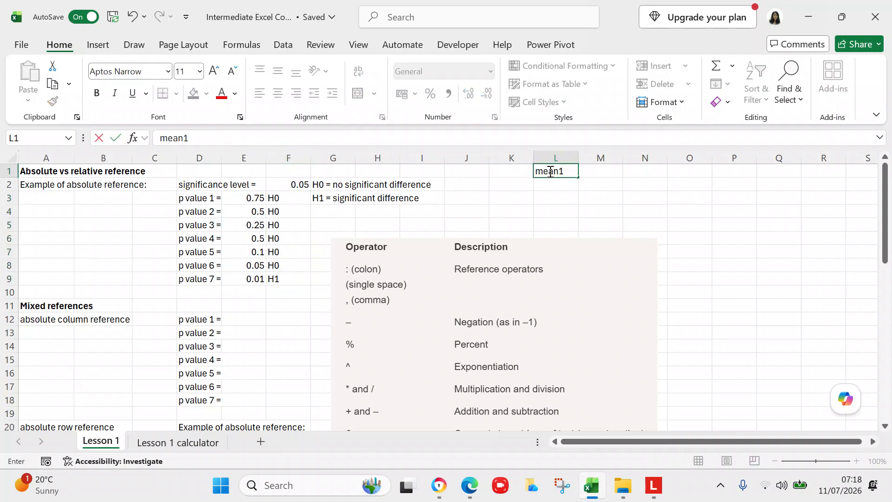
pyautogui.click(585, 170)
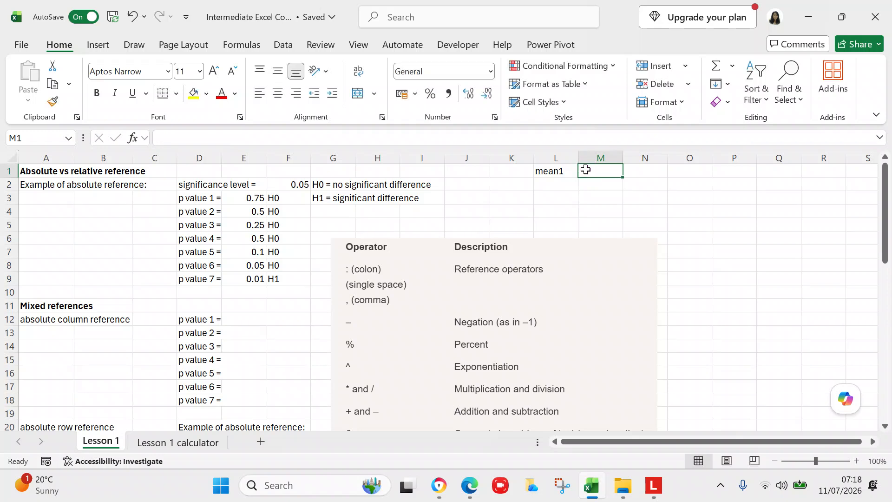
pyautogui.write('75')
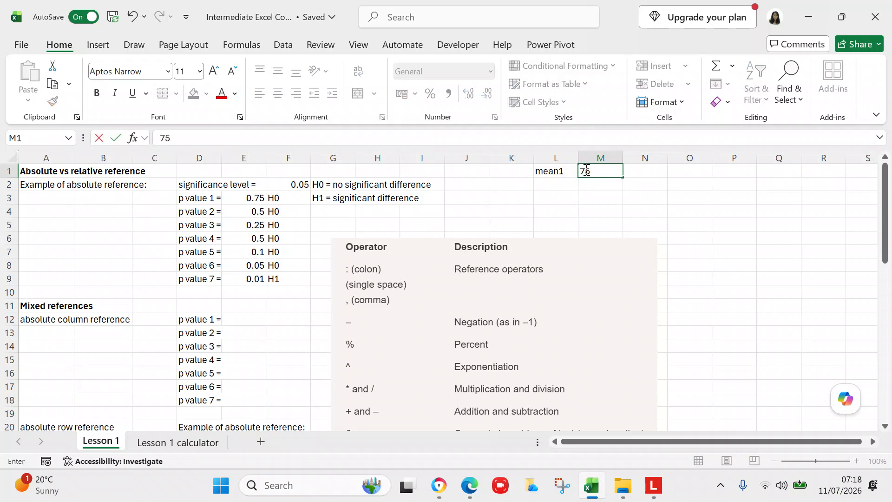
pyautogui.click(564, 184)
pyautogui.write('mean 2')
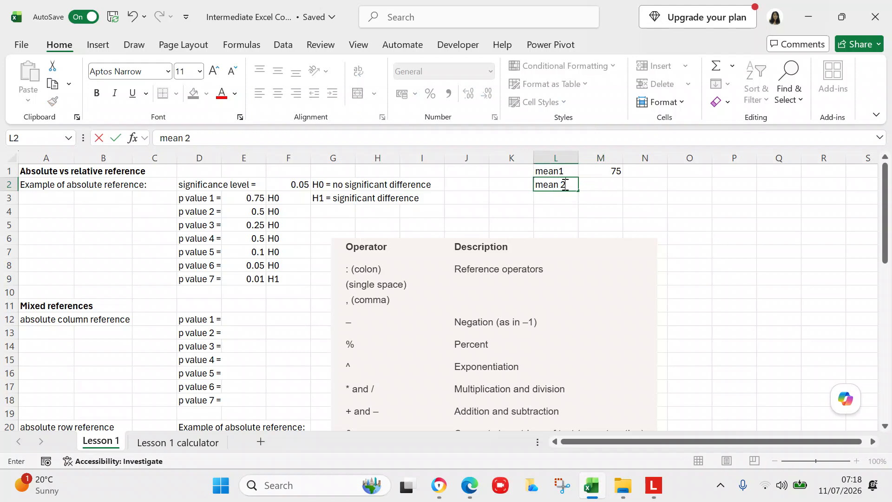
pyautogui.click(608, 185)
pyautogui.write('80')
pyautogui.click(634, 182)
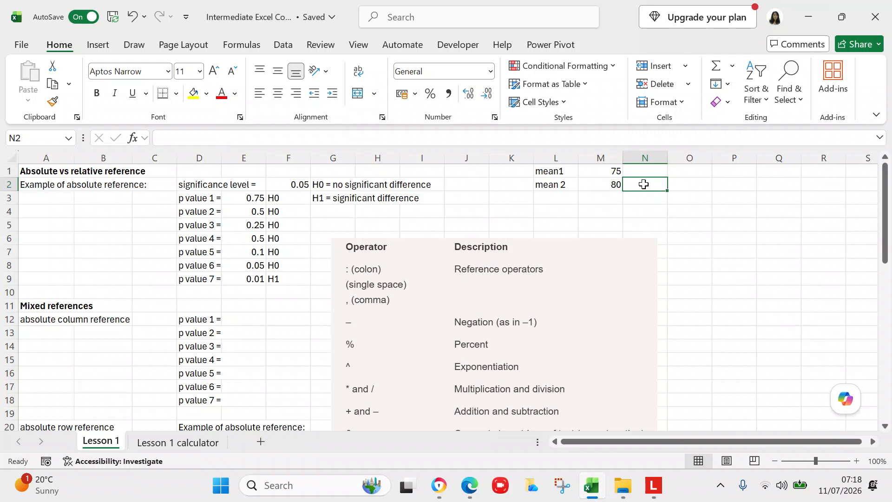
# Enter an IF formula in N1 that returns "H1" when M1<>M2 and "H0" otherwise.
pyautogui.doubleClick(649, 171)
pyautogui.write('=')
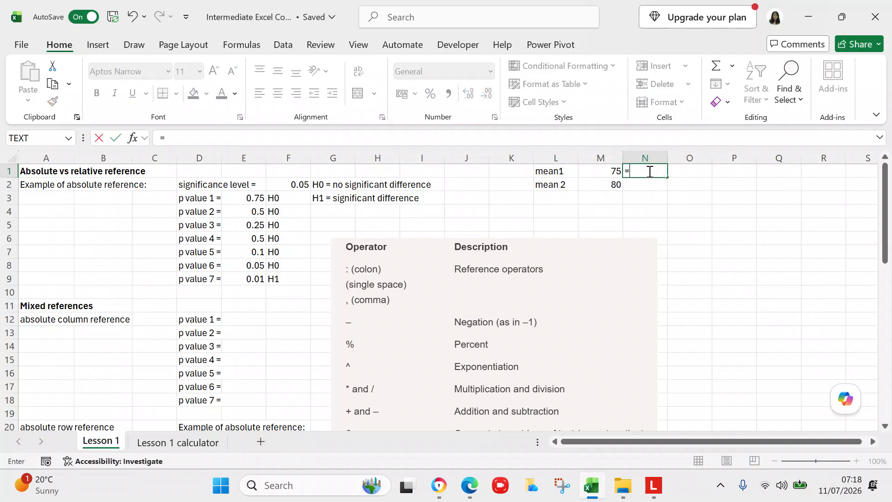
pyautogui.write('if(')
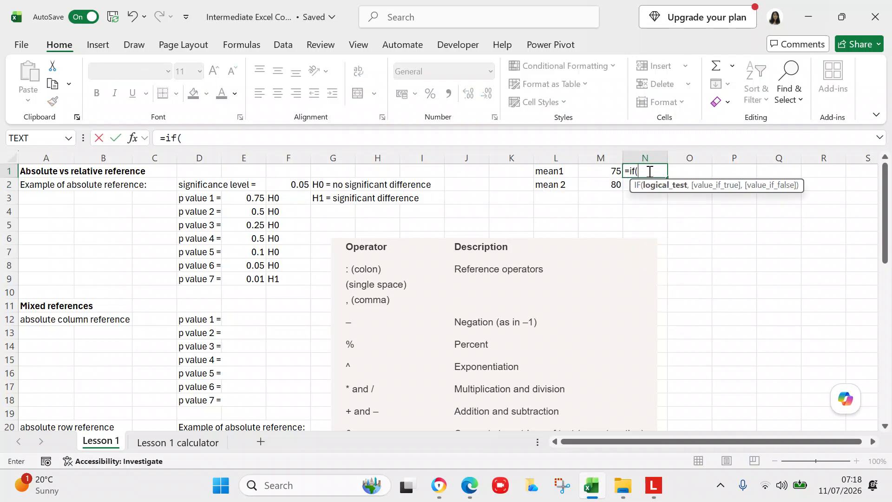
pyautogui.click(598, 172)
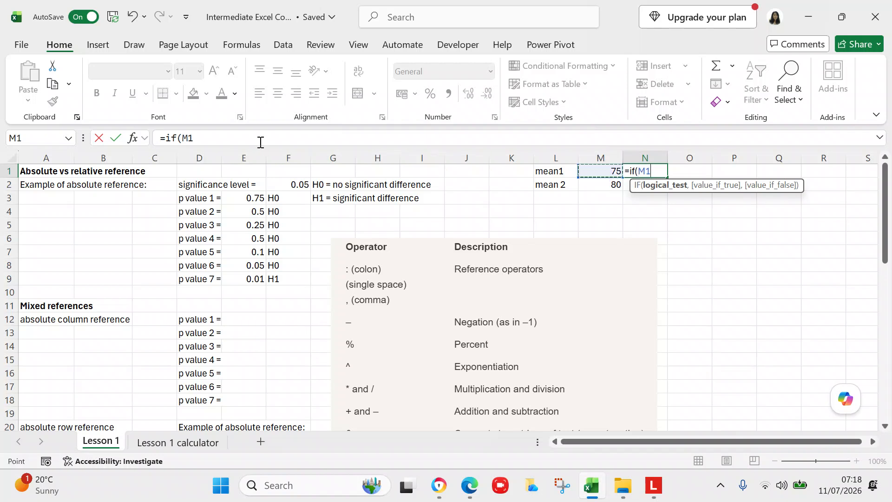
pyautogui.click(260, 141)
pyautogui.write('<>')
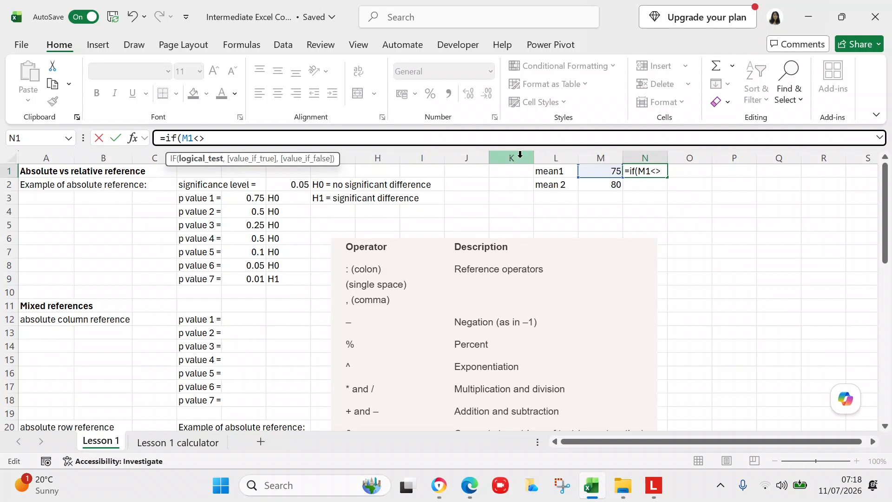
pyautogui.click(587, 185)
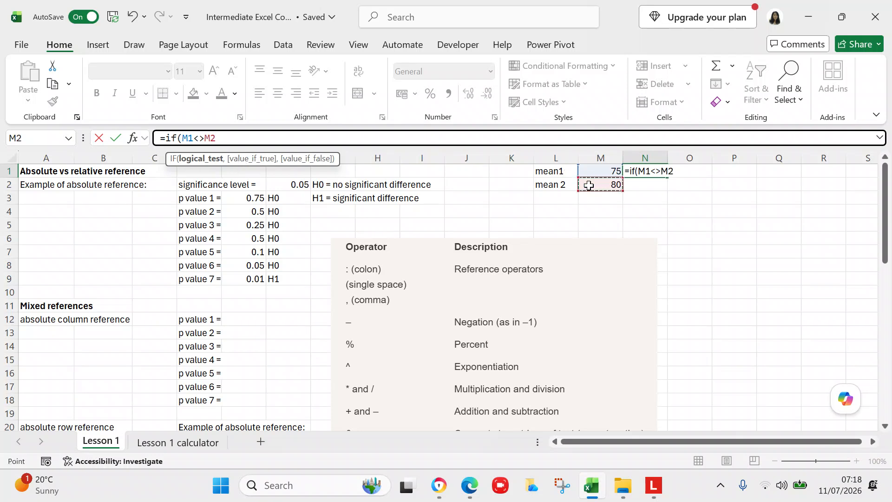
pyautogui.write(',')
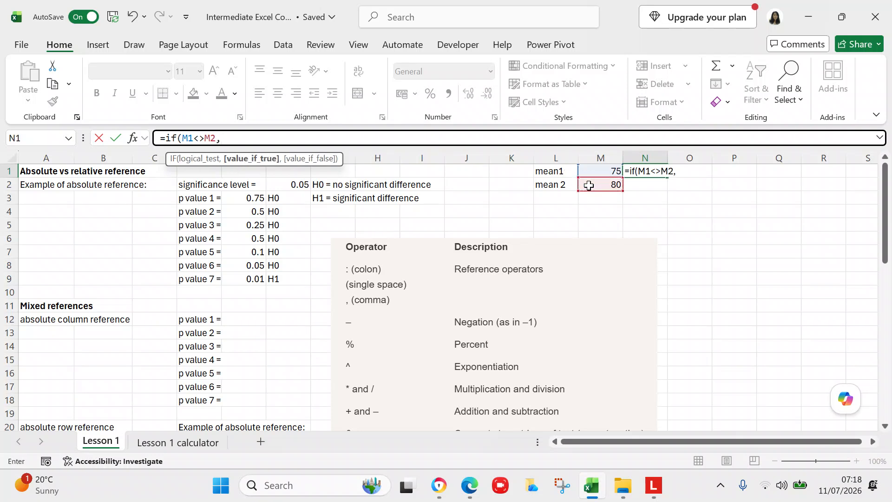
pyautogui.write('"H1", ')
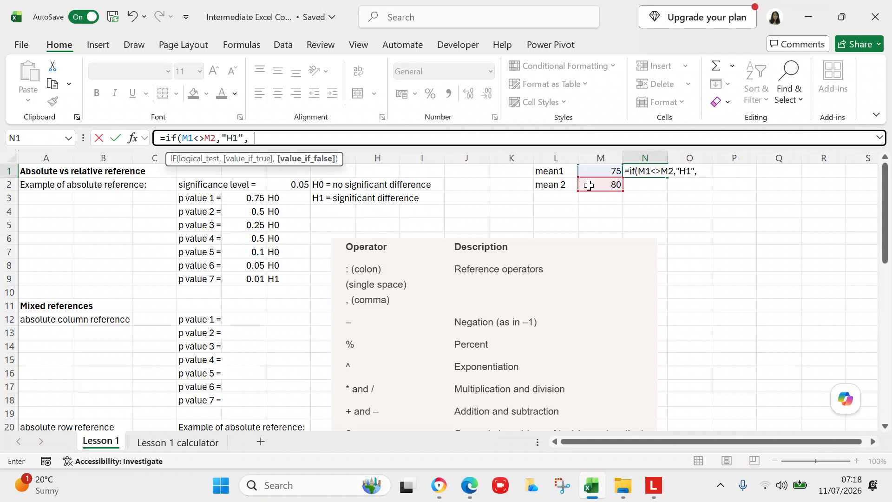
pyautogui.write('"H0")')
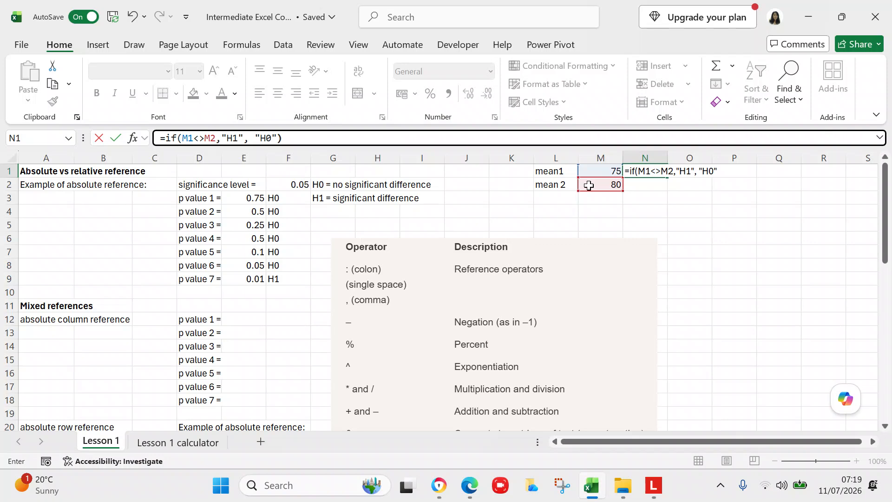
pyautogui.press('Return')
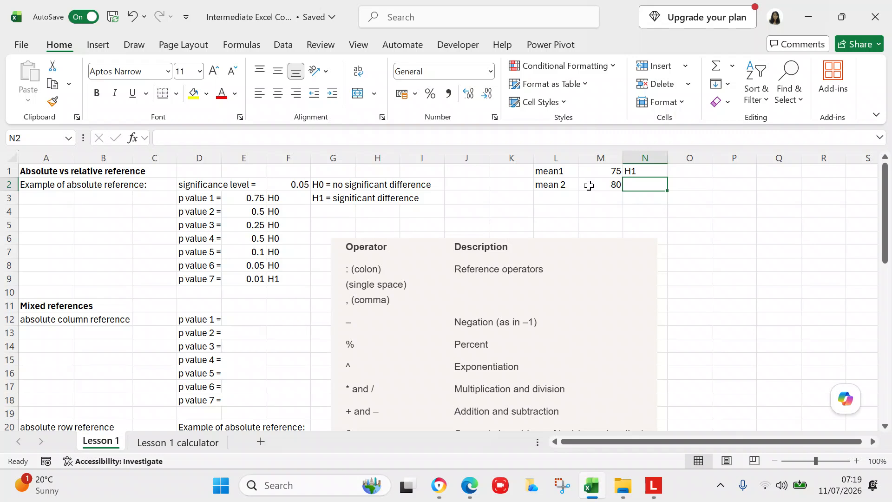
# Clear the contents of the means example in L1:N3.
pyautogui.click(551, 170)
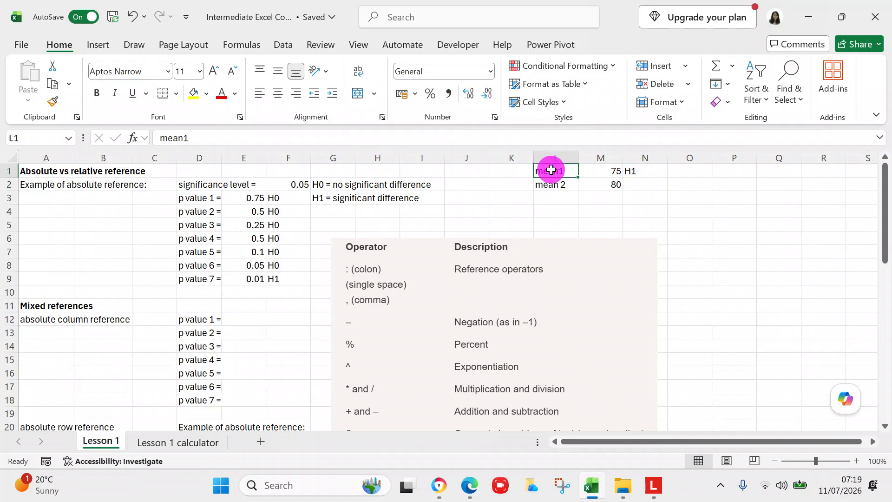
pyautogui.hotkey('shift', 'Right')
pyautogui.hotkey('shift', 'Right')
pyautogui.hotkey('shift', 'Down')
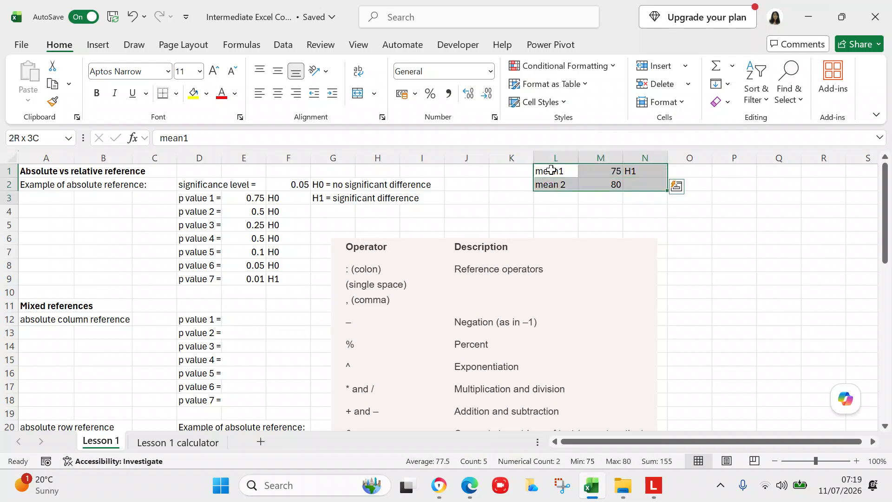
pyautogui.moveTo(551, 170); pyautogui.dragTo(552, 192)
pyautogui.rightClick(553, 189)
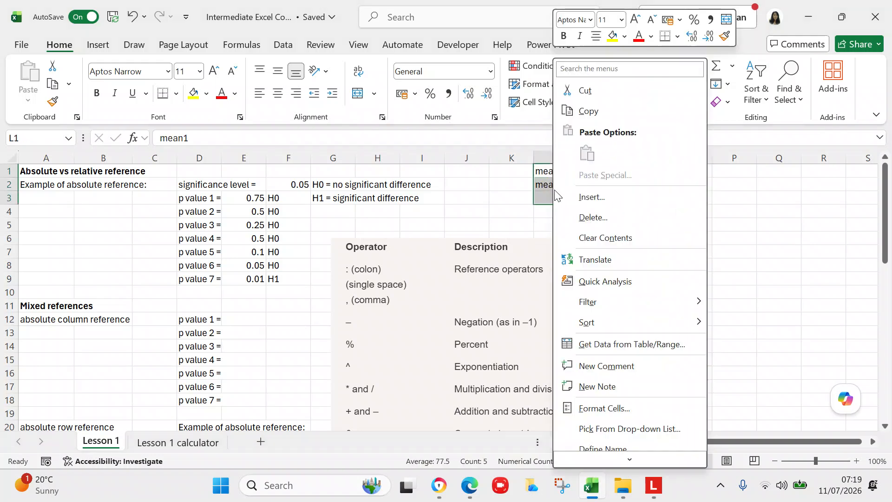
pyautogui.click(627, 242)
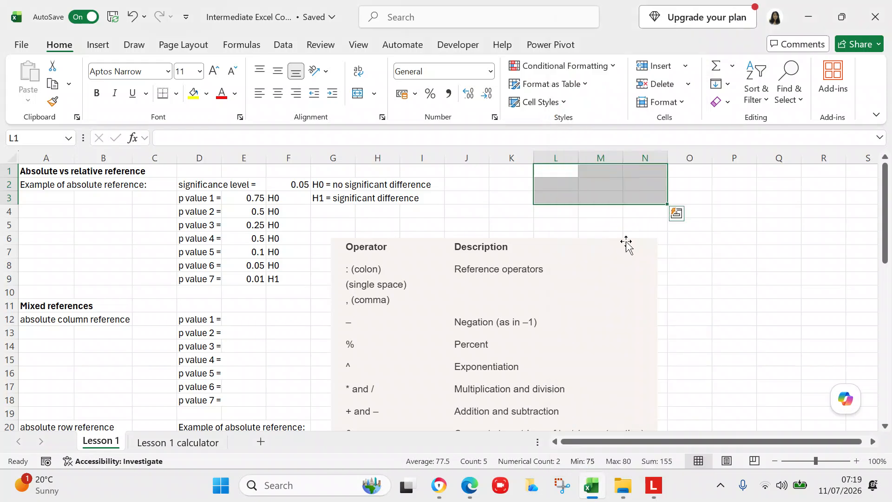
# Examine the IF formulas in F3:F9 to compare the changing p value reference with the fixed significance level reference.
pyautogui.click(218, 198)
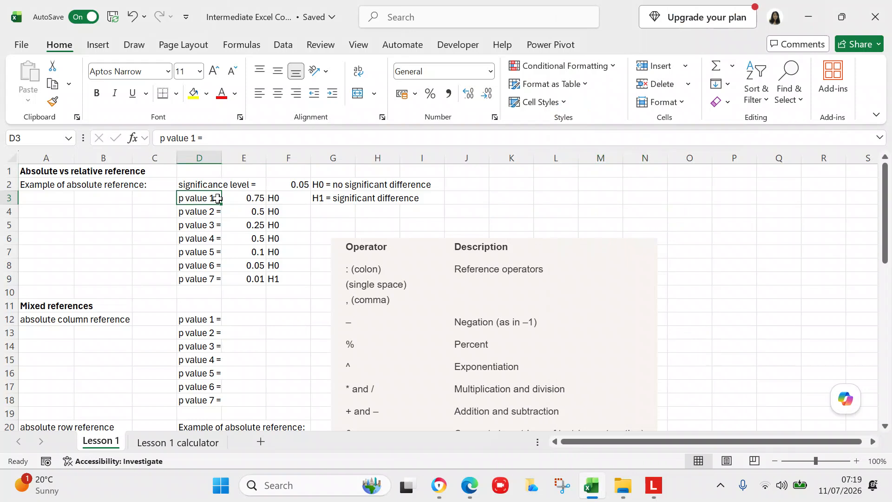
pyautogui.press('Right')
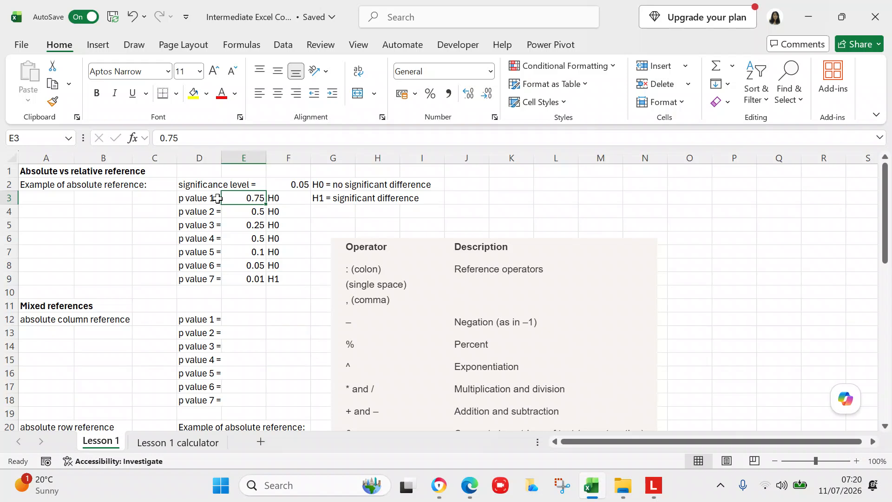
pyautogui.press('Right')
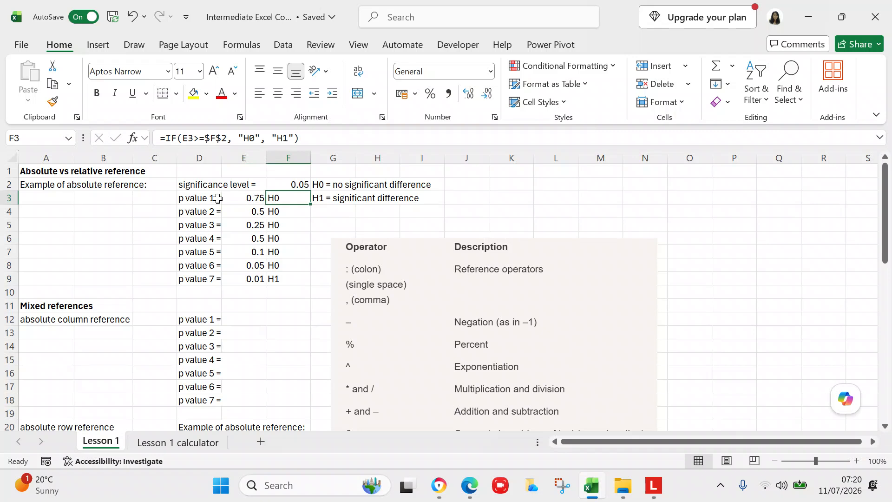
pyautogui.press('Down')
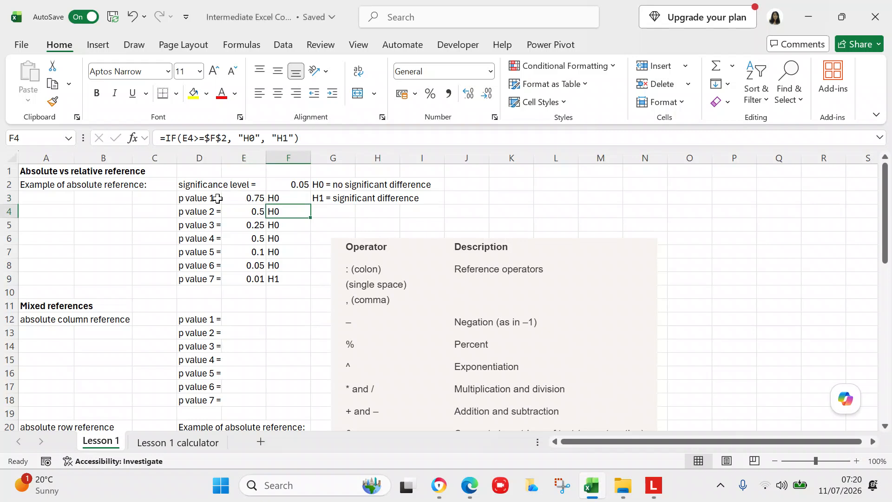
pyautogui.press('Down')
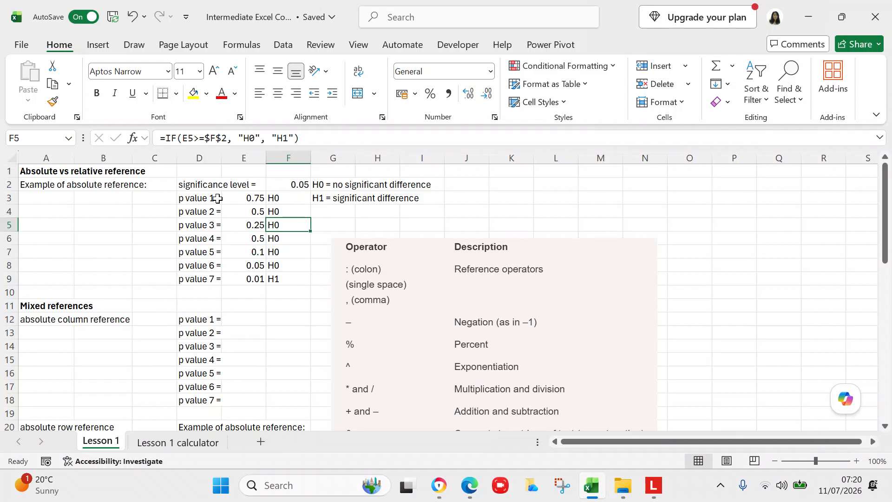
pyautogui.press('Down')
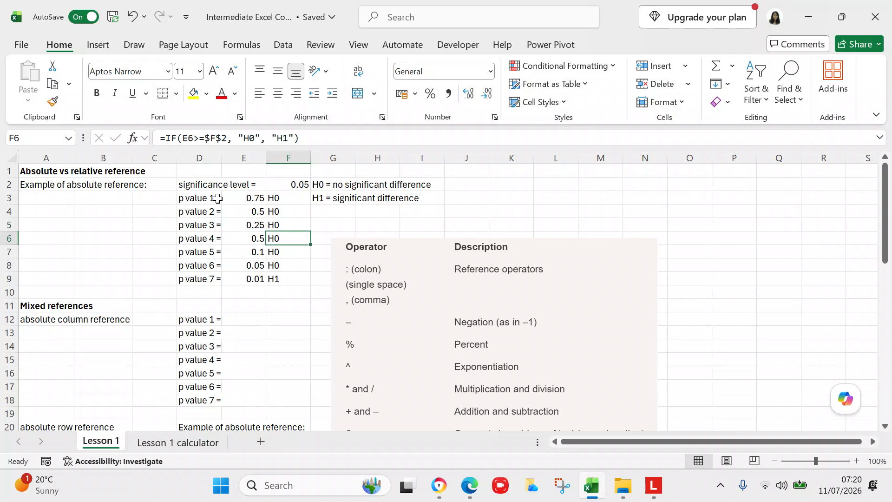
pyautogui.press('Down')
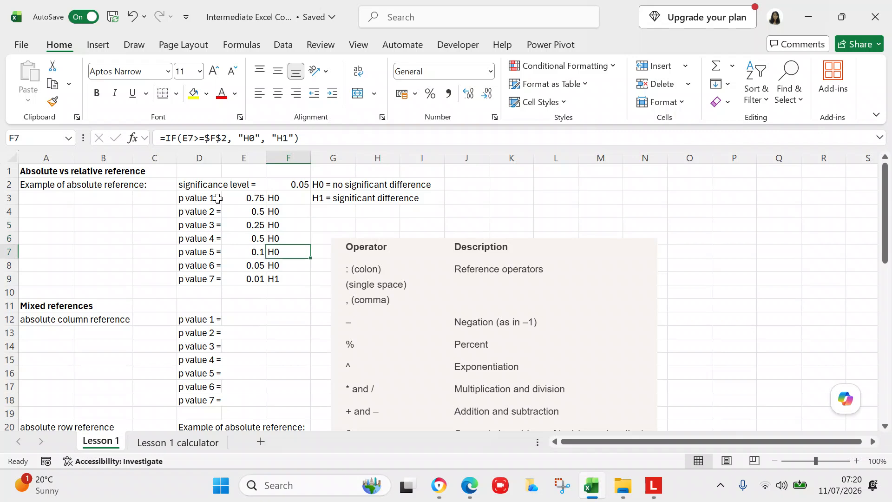
pyautogui.press('Down')
pyautogui.press('Down')
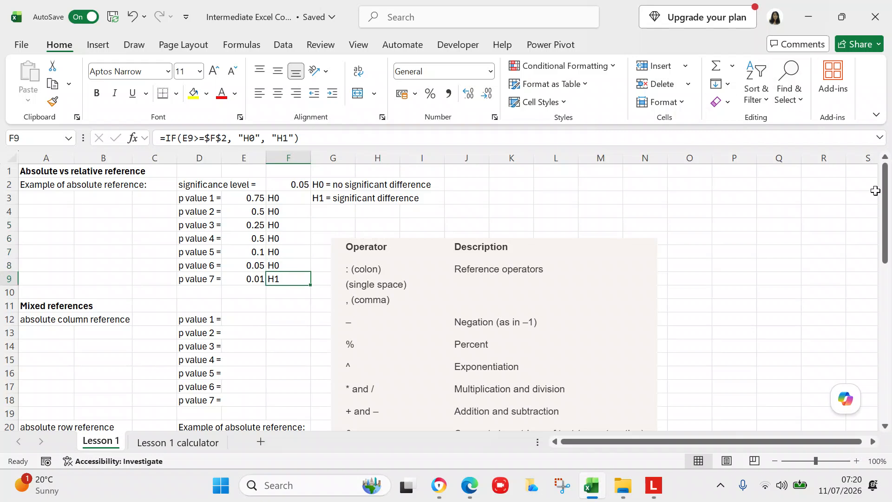
# Fill the absolute column reference =$D3 from D12 down to D18 and check the copied formulas in D13:D16.
pyautogui.moveTo(883, 200); pyautogui.dragTo(883, 201)
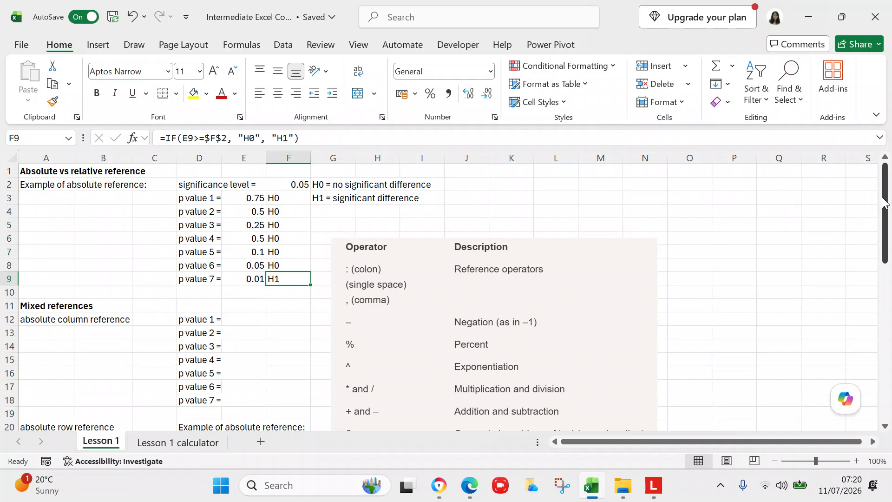
pyautogui.moveTo(884, 204); pyautogui.dragTo(883, 255)
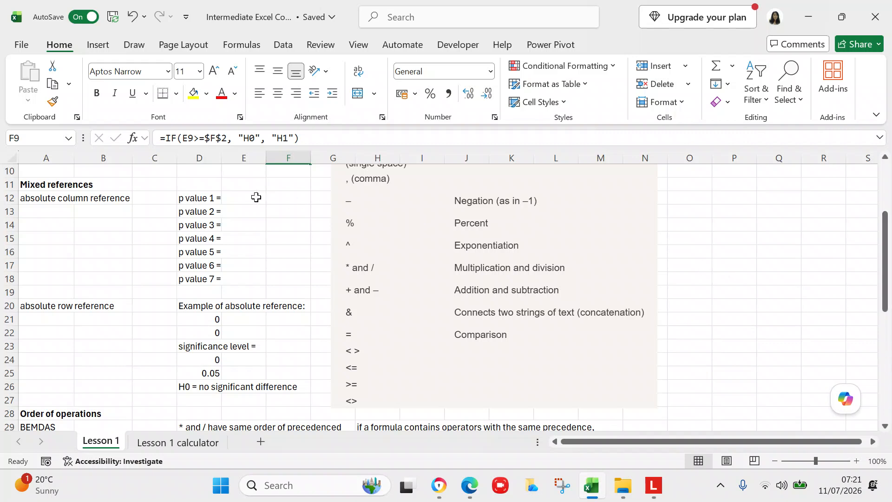
pyautogui.click(211, 199)
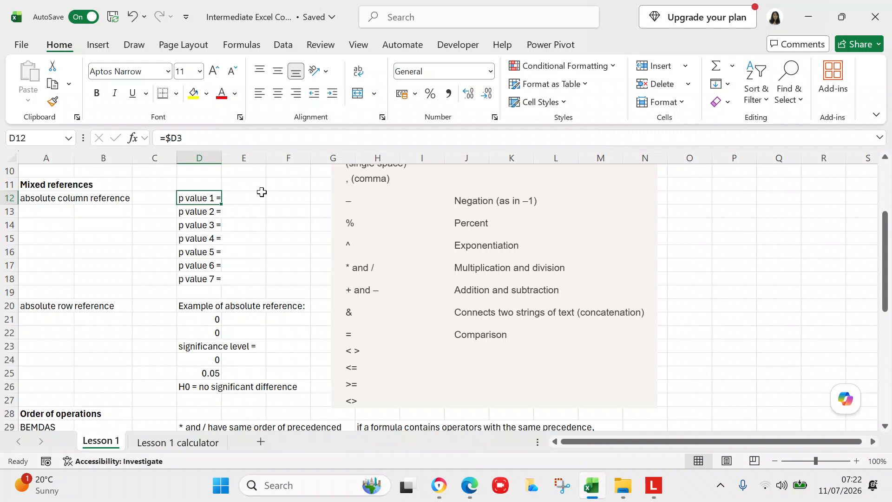
pyautogui.click(202, 196)
pyautogui.moveTo(221, 205); pyautogui.dragTo(227, 287)
pyautogui.click(203, 212)
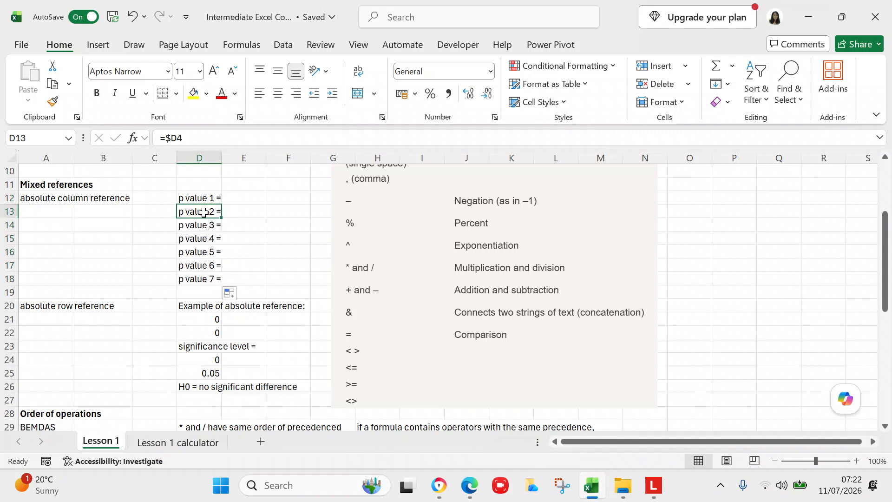
pyautogui.click(203, 224)
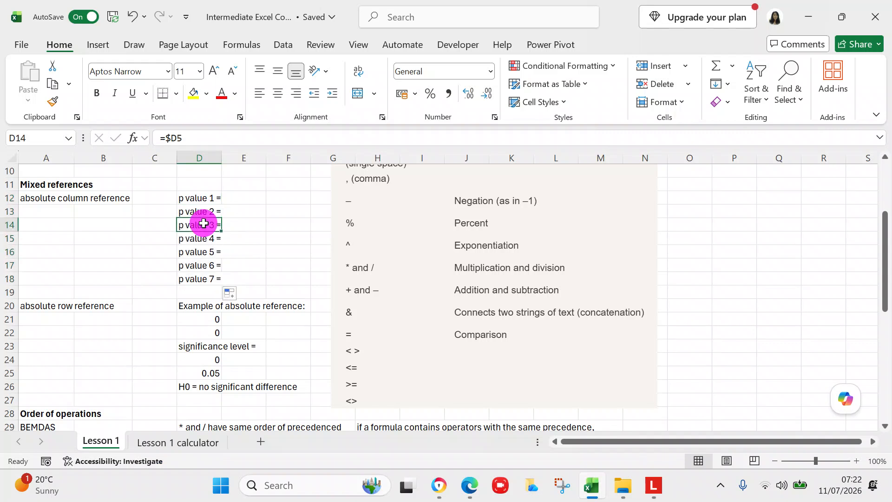
pyautogui.click(205, 238)
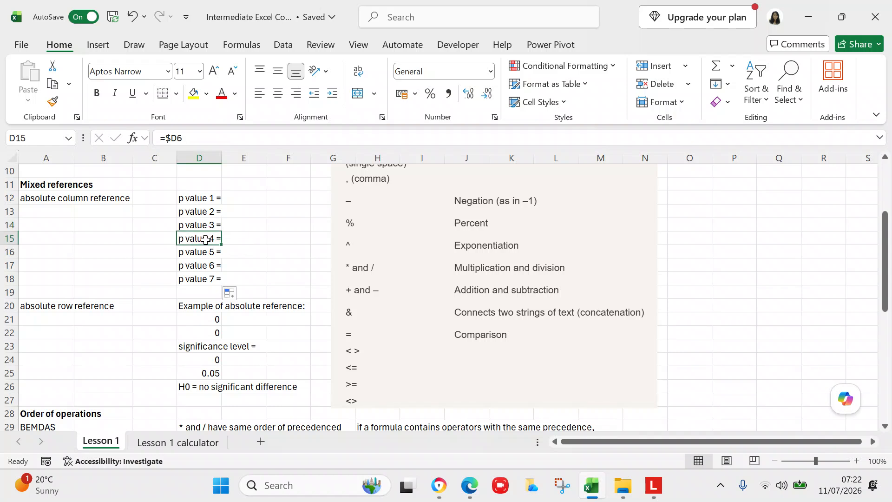
pyautogui.click(205, 252)
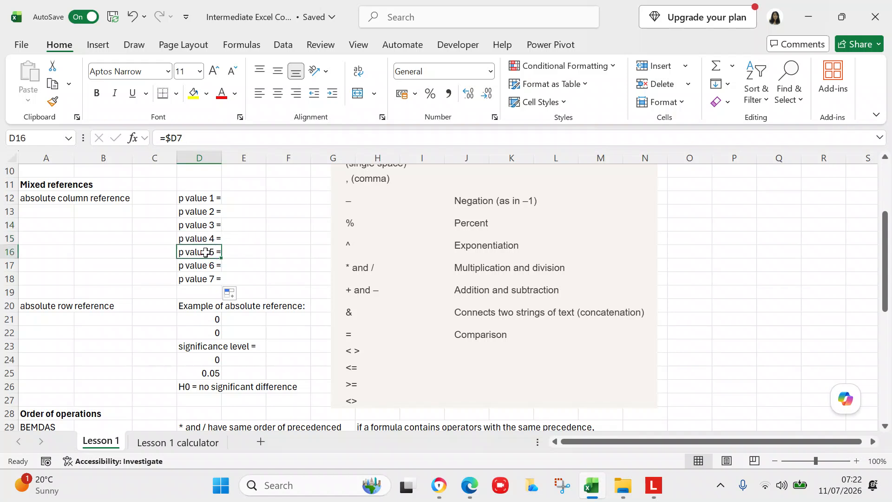
# Copy the =$D3 formula from D12 to F12, fill it down to F18 and check the copied references.
pyautogui.click(204, 198)
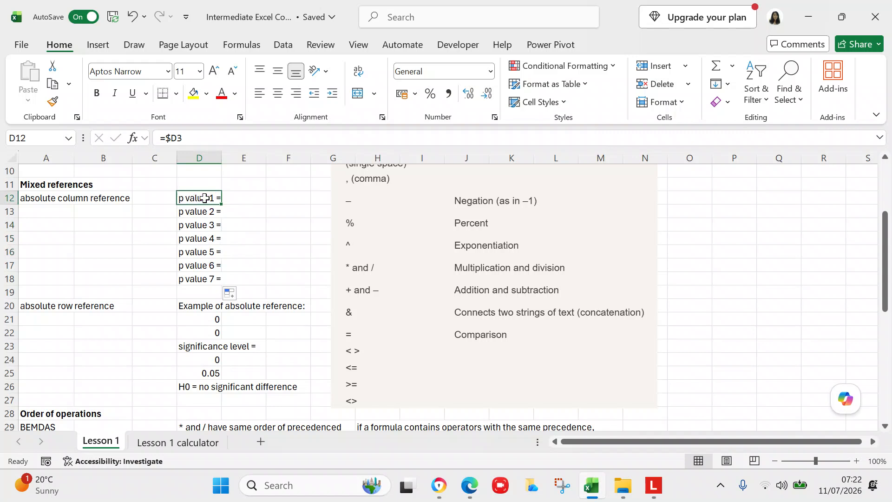
pyautogui.hotkey('ctrl', 'c')
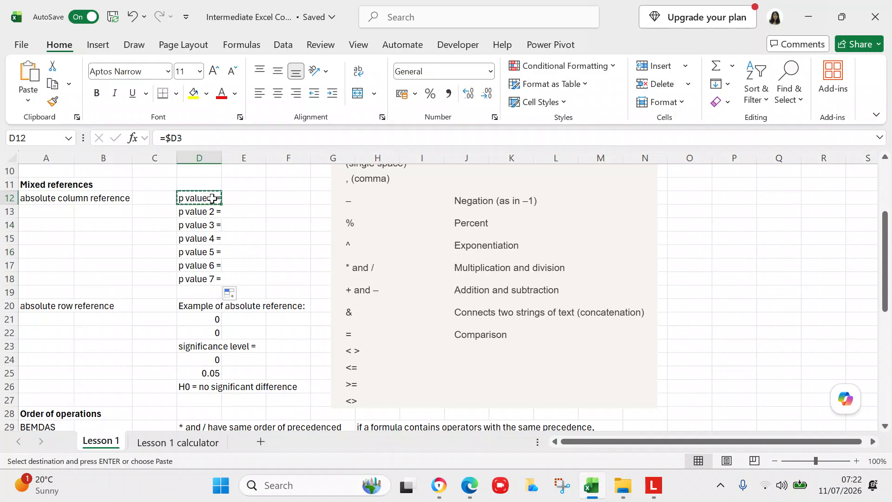
pyautogui.click(281, 199)
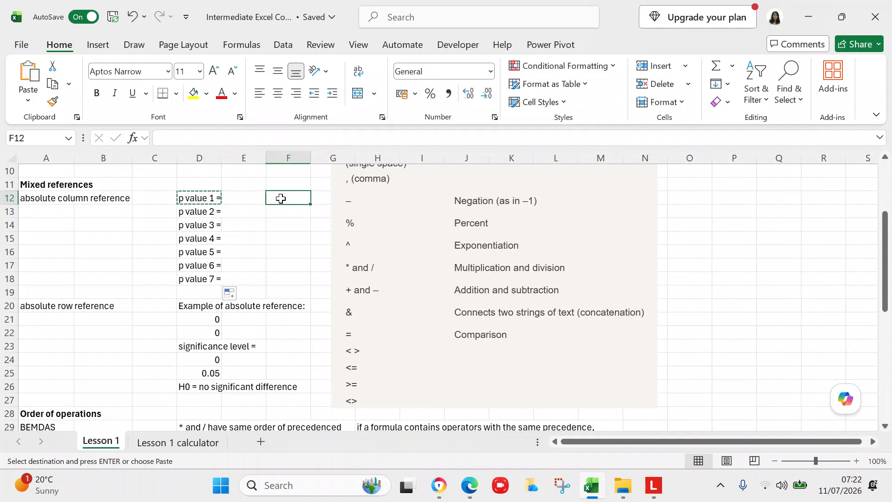
pyautogui.hotkey('ctrl', 'v')
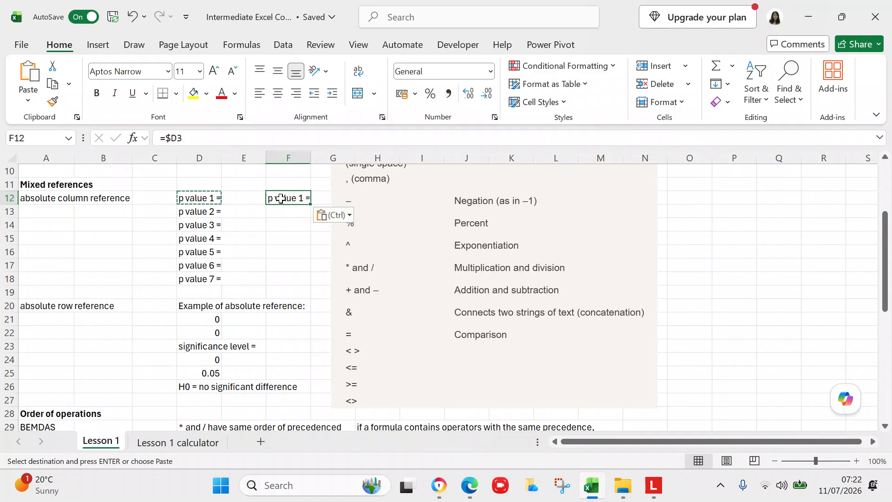
pyautogui.click(283, 211)
pyautogui.click(285, 201)
pyautogui.moveTo(311, 205); pyautogui.dragTo(309, 281)
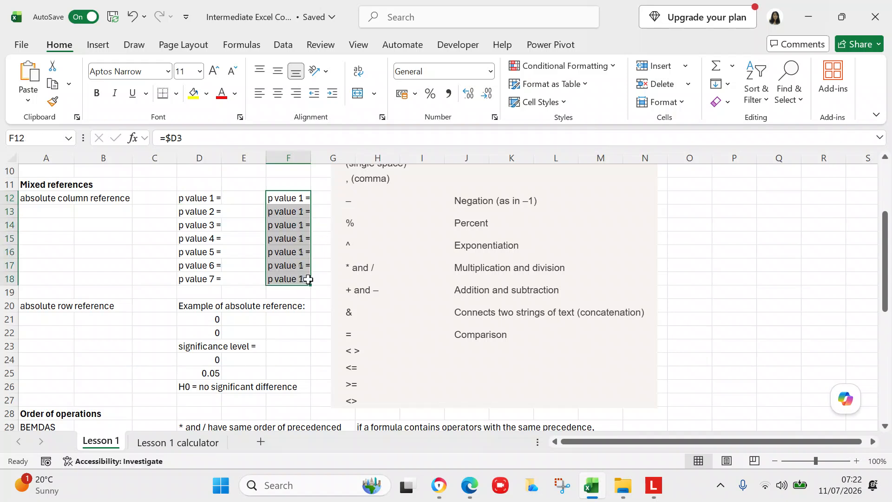
pyautogui.click(288, 211)
pyautogui.press('Down')
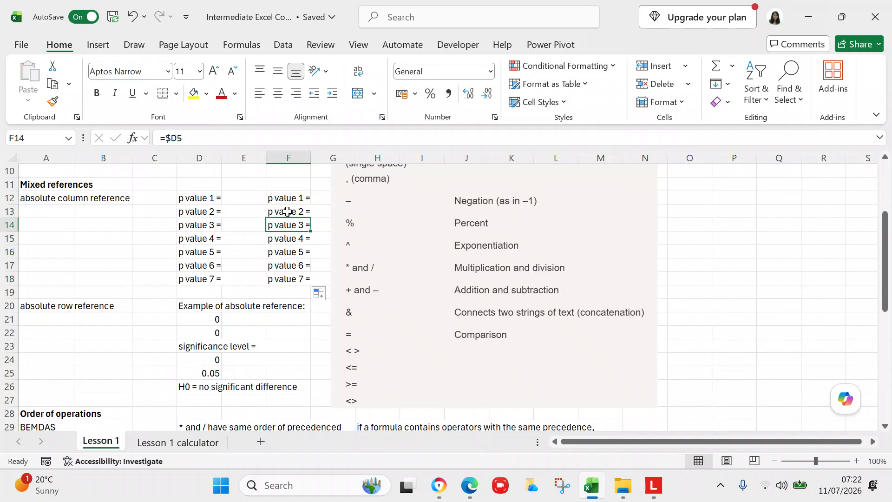
pyautogui.click(257, 175)
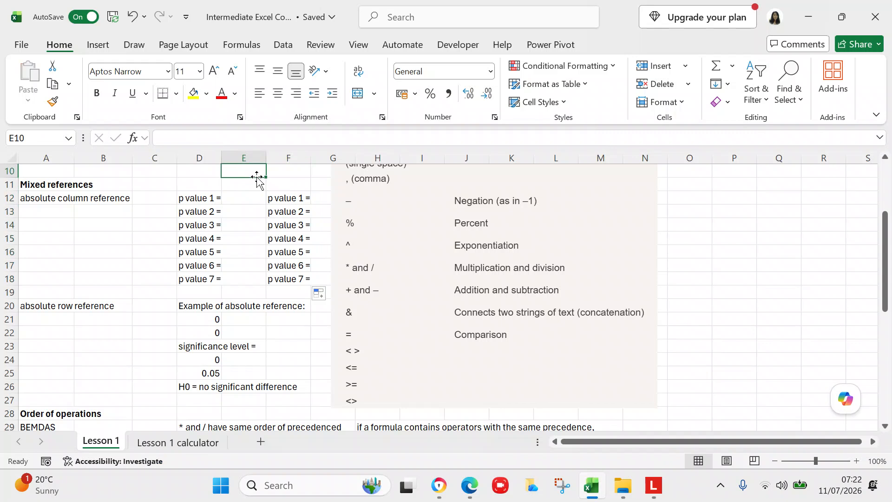
# Clear the contents of the copied formulas in F12:F18.
pyautogui.click(271, 196)
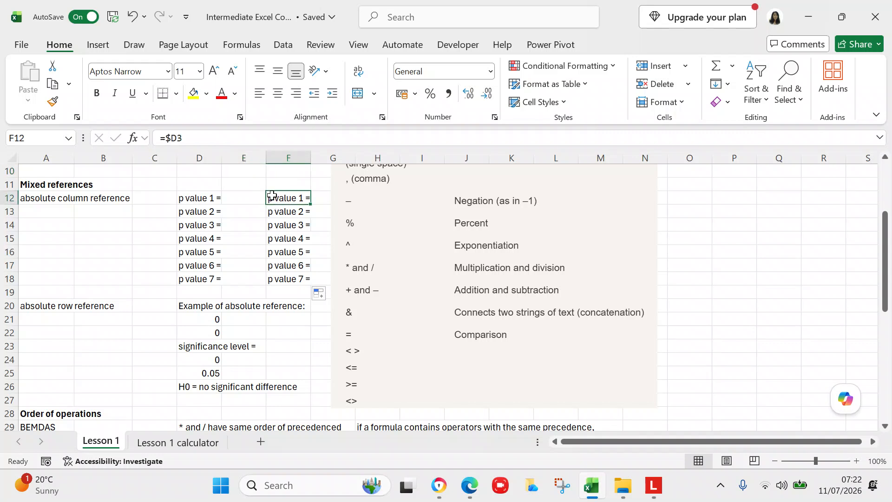
pyautogui.hotkey('shift', 'Down')
pyautogui.hotkey('shift', 'Down')
pyautogui.hotkey('shift', 'Down')
pyautogui.hotkey('shift', 'Down')
pyautogui.hotkey('shift', 'Down')
pyautogui.hotkey('shift', 'Down')
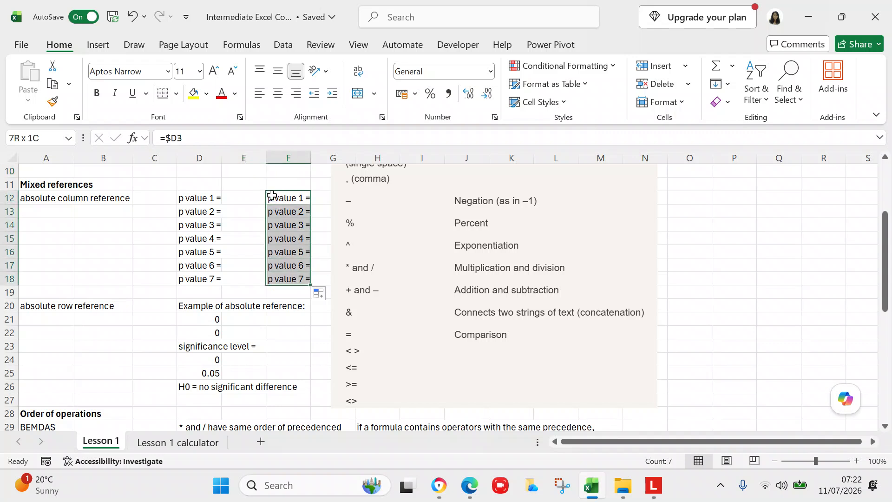
pyautogui.rightClick(281, 231)
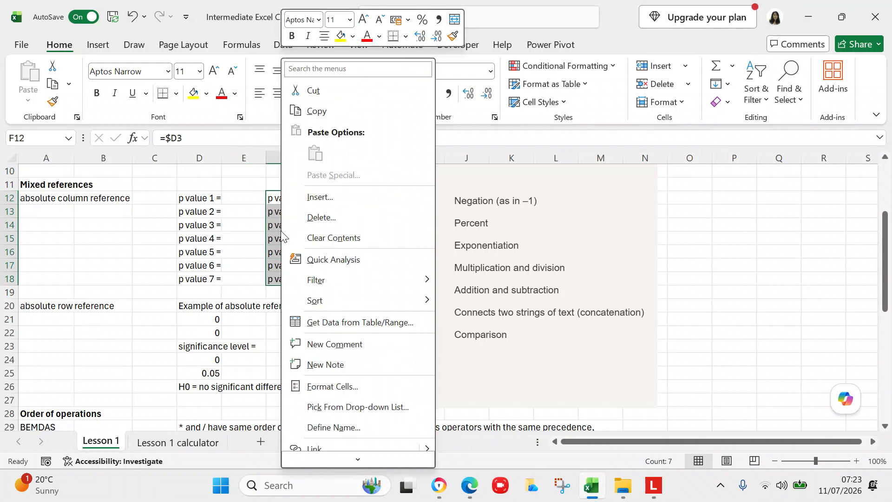
pyautogui.click(329, 237)
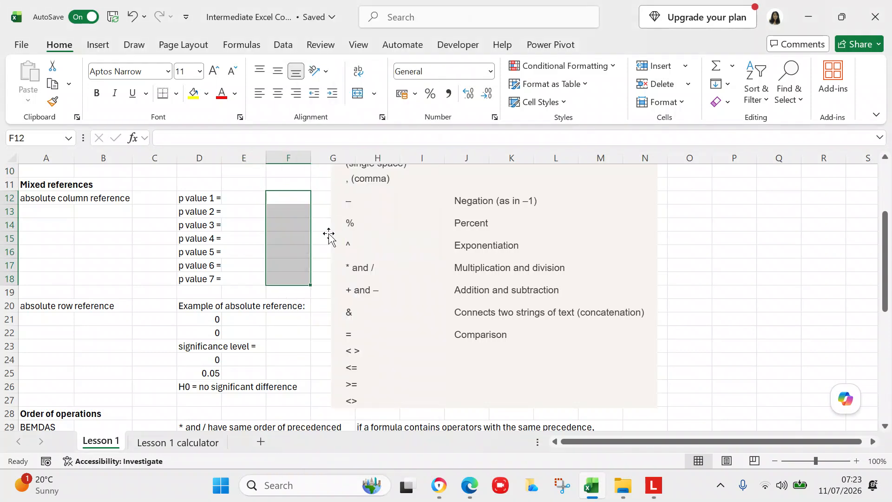
# Try filling the absolute row reference =A$2 from D20 down to D22, check D21 and undo the fill.
pyautogui.moveTo(885, 228); pyautogui.dragTo(885, 269)
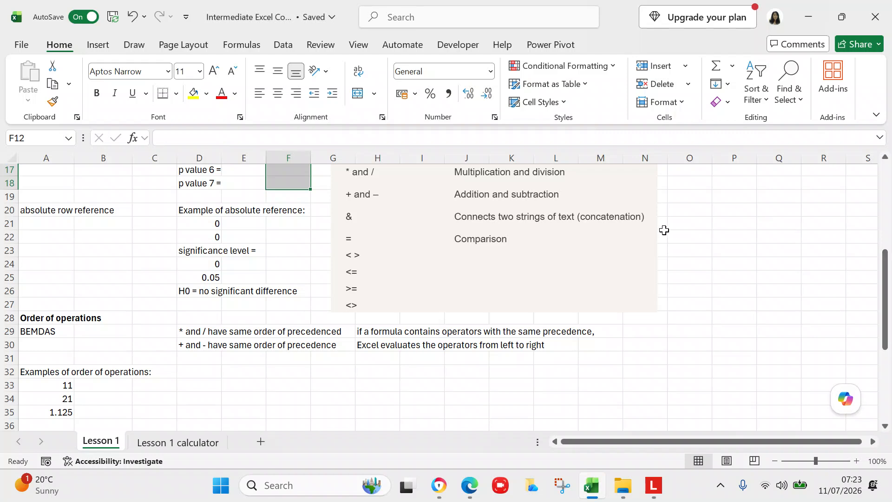
pyautogui.click(209, 211)
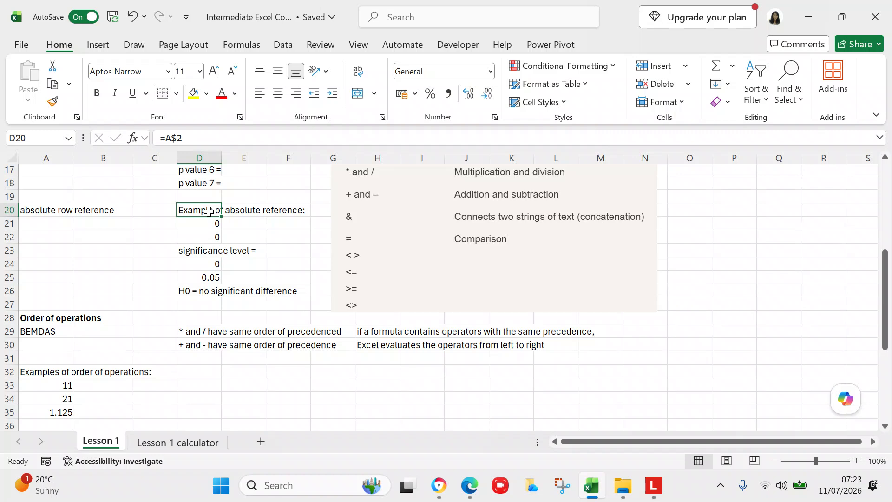
pyautogui.press('Down')
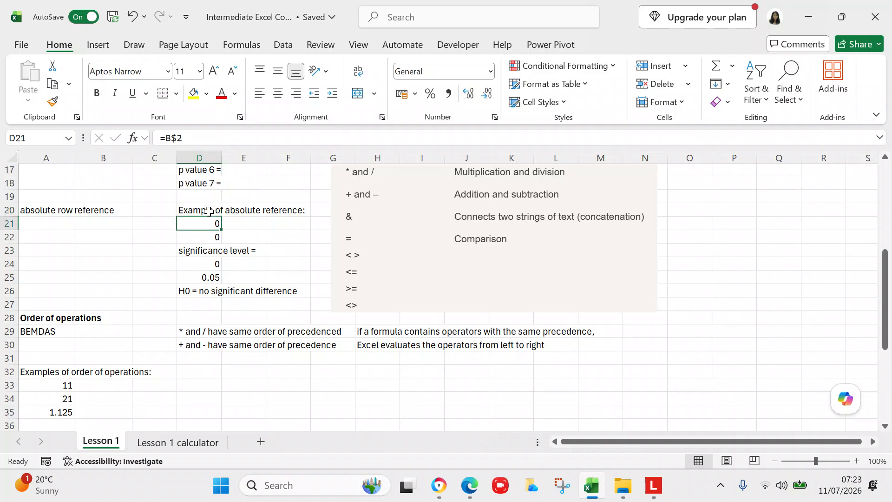
pyautogui.click(209, 211)
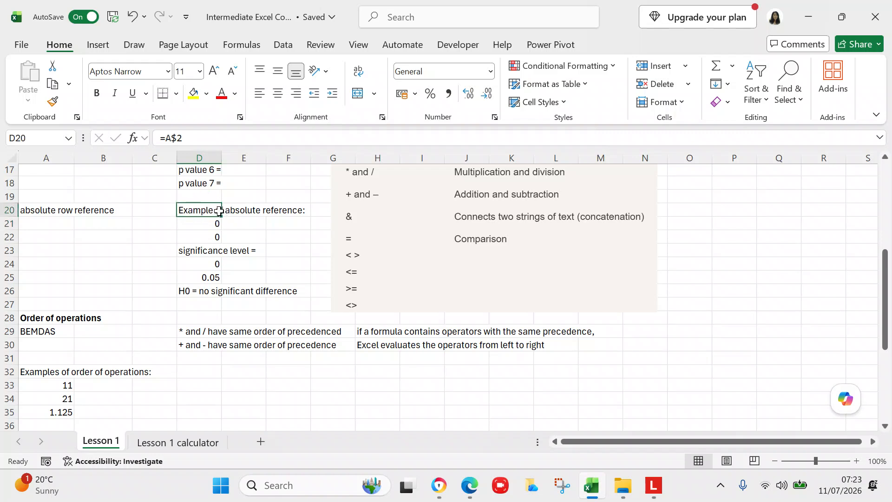
pyautogui.moveTo(220, 217); pyautogui.dragTo(220, 239)
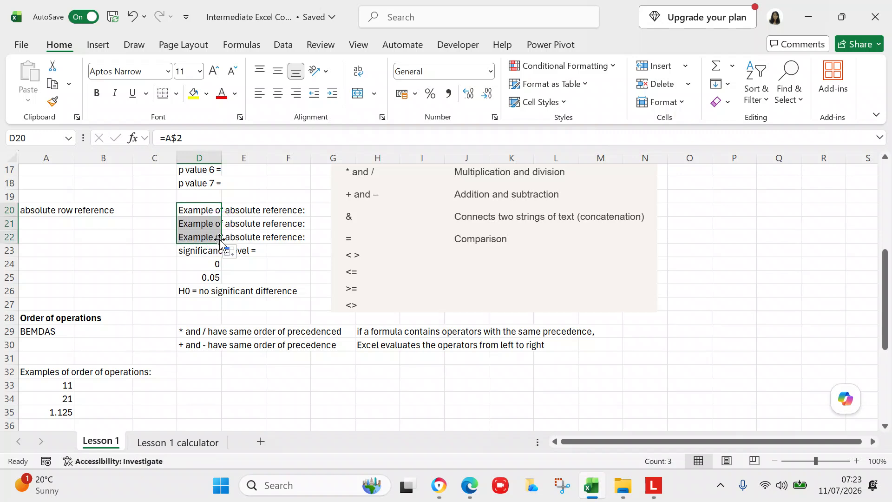
pyautogui.click(203, 208)
pyautogui.click(204, 224)
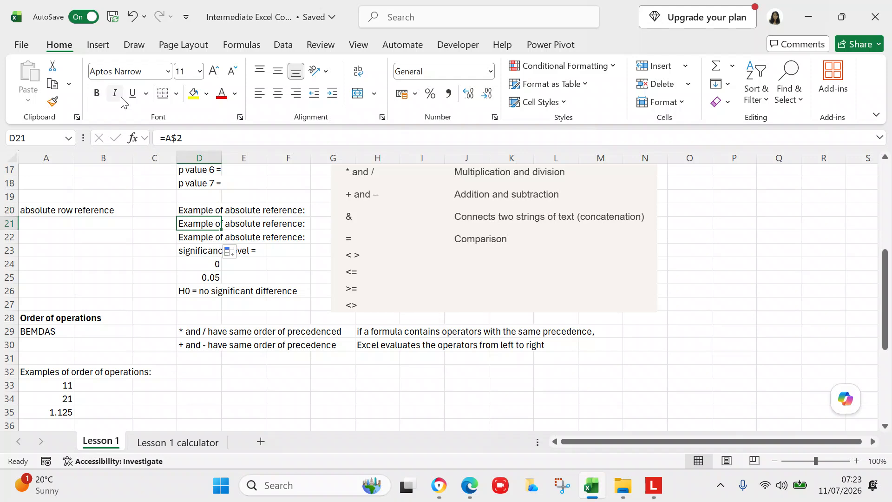
pyautogui.click(131, 14)
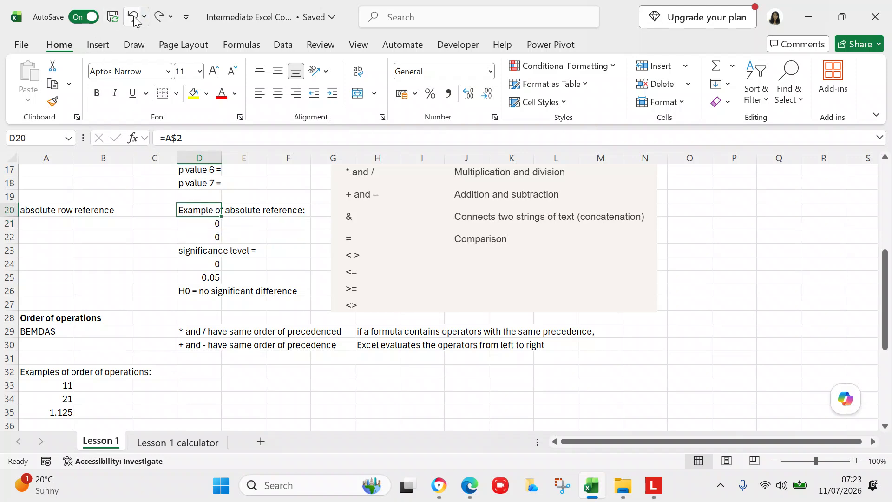
# Copy the absolute row reference =A$2 from D20 into D21:D22 and check the references in the copied formulas.
pyautogui.click(209, 209)
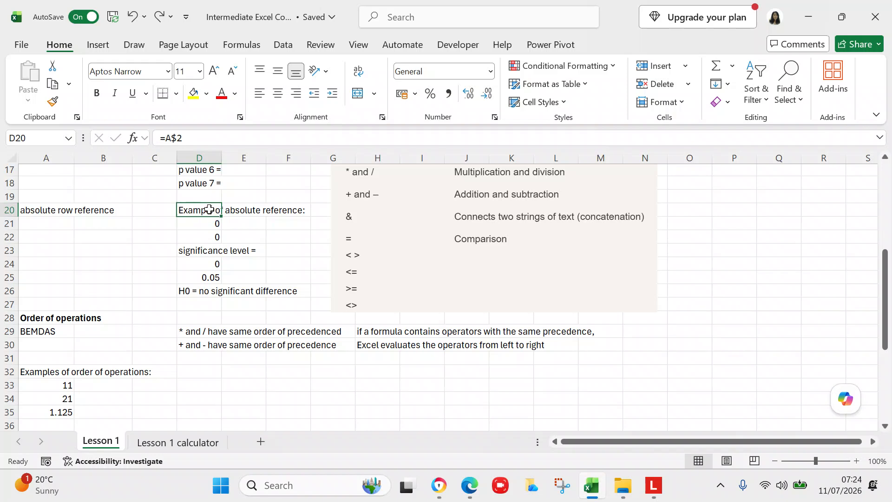
pyautogui.hotkey('ctrl', 'c')
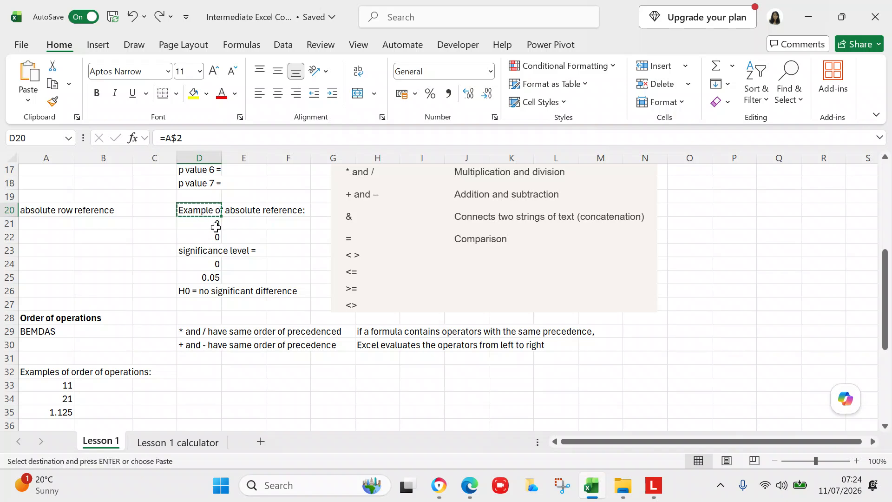
pyautogui.click(215, 227)
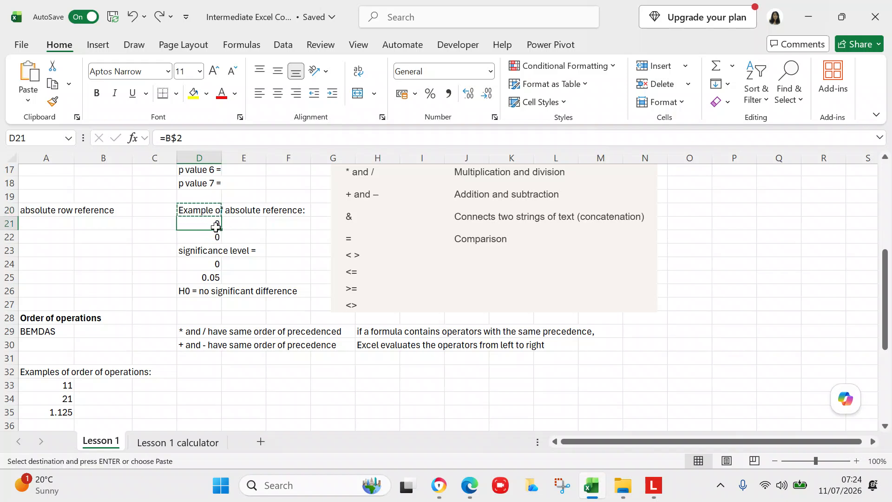
pyautogui.hotkey('shift', 'Down')
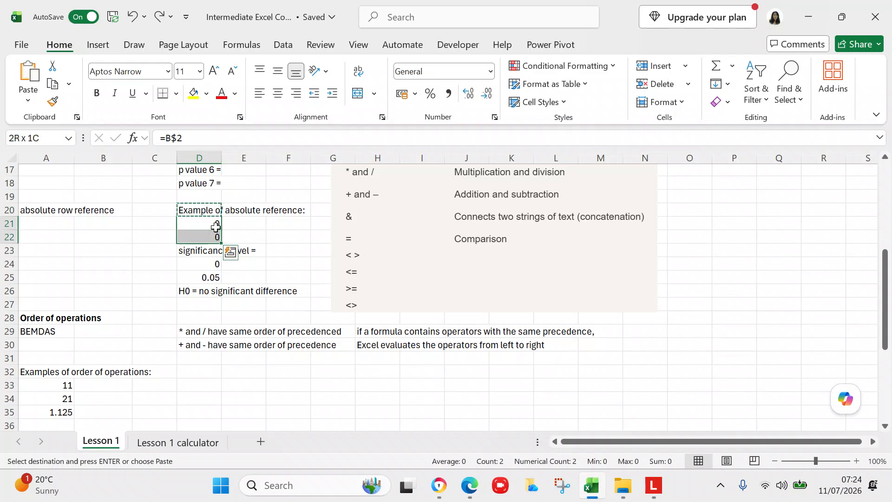
pyautogui.hotkey('ctrl', 'v')
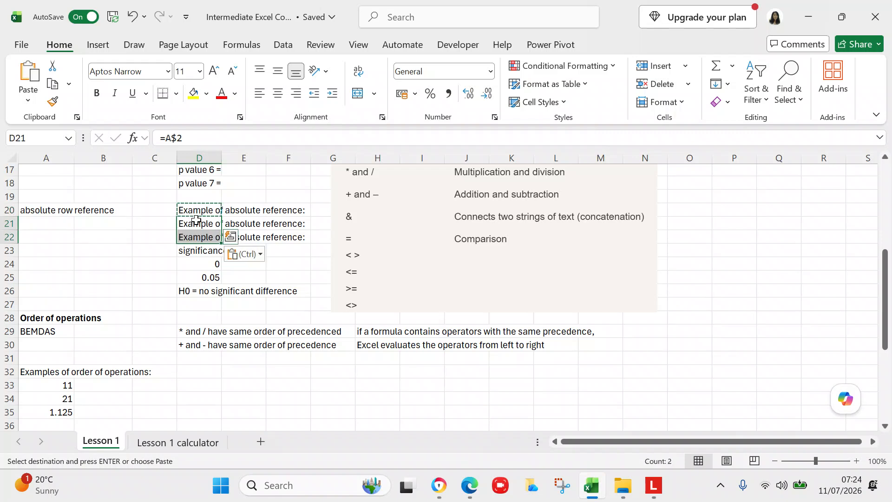
pyautogui.click(196, 220)
pyautogui.click(196, 211)
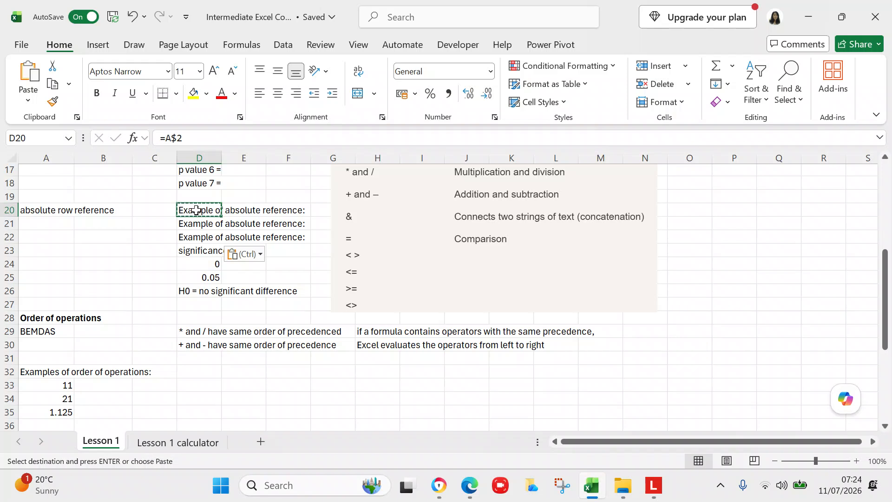
pyautogui.click(199, 224)
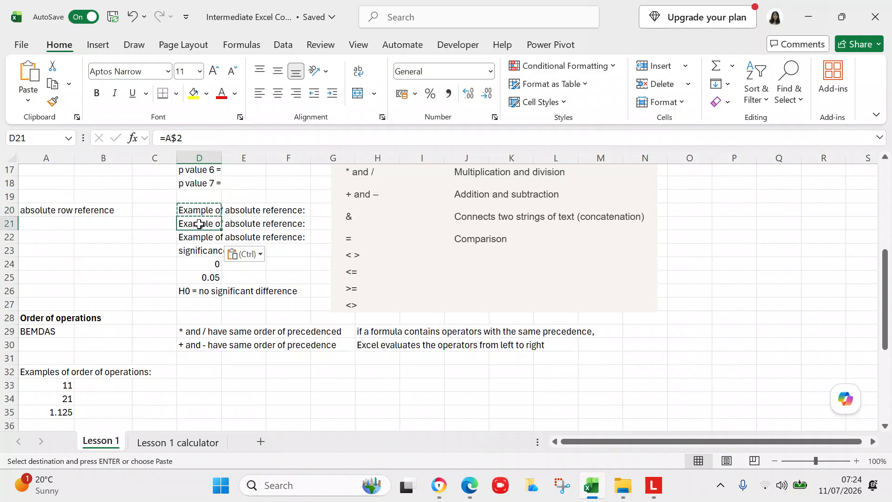
pyautogui.click(200, 237)
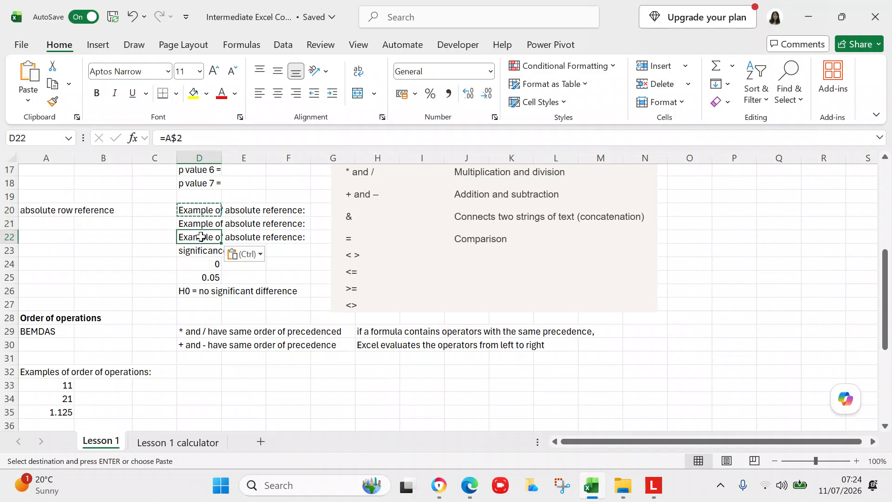
pyautogui.press('Up')
pyautogui.keyDown('shift'); pyautogui.click(200, 236); pyautogui.keyUp('shift')
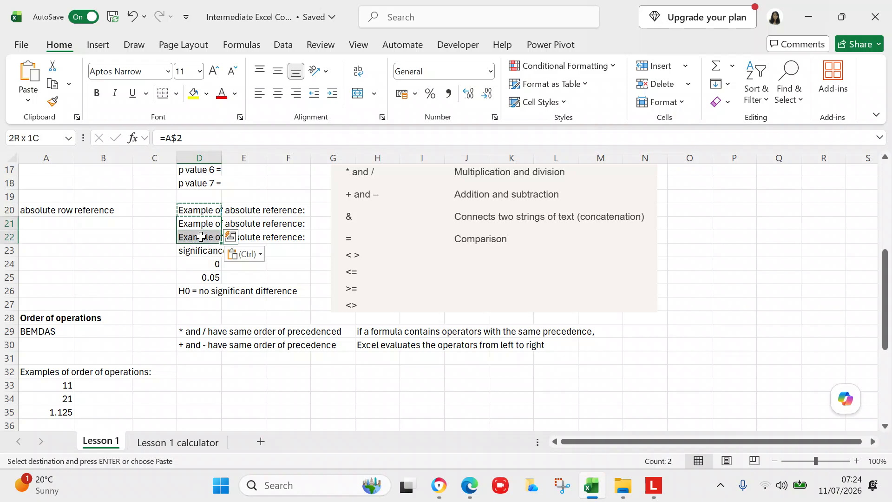
pyautogui.press('ctrl')
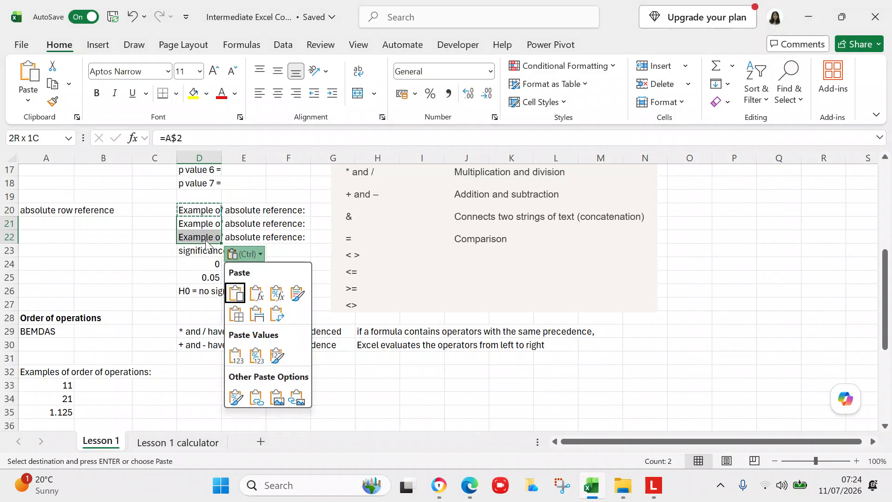
pyautogui.press('Escape')
pyautogui.hotkey('ctrl', 'v')
pyautogui.click(200, 229)
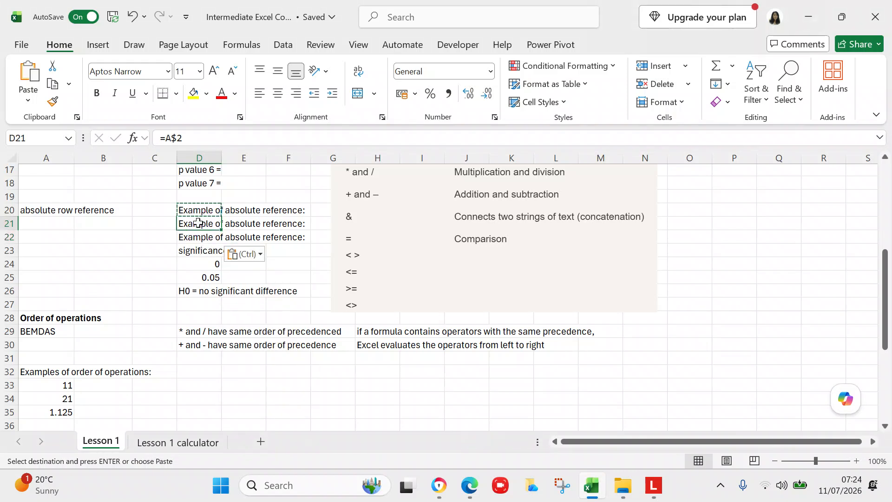
pyautogui.hotkey('shift', 'Down')
pyautogui.click(201, 227)
pyautogui.moveTo(200, 221); pyautogui.dragTo(228, 212)
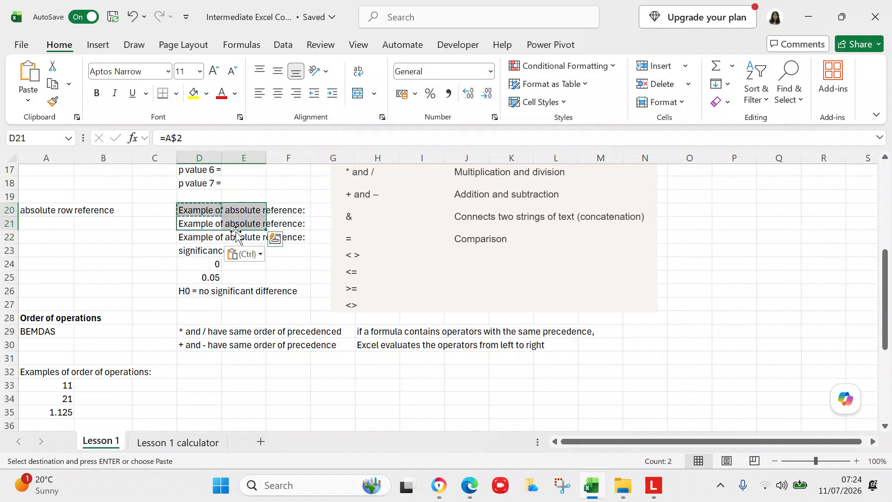
# Delete the formulas in D21 and D22 beneath the absolute row reference example.
pyautogui.click(199, 224)
pyautogui.press('BackSpace')
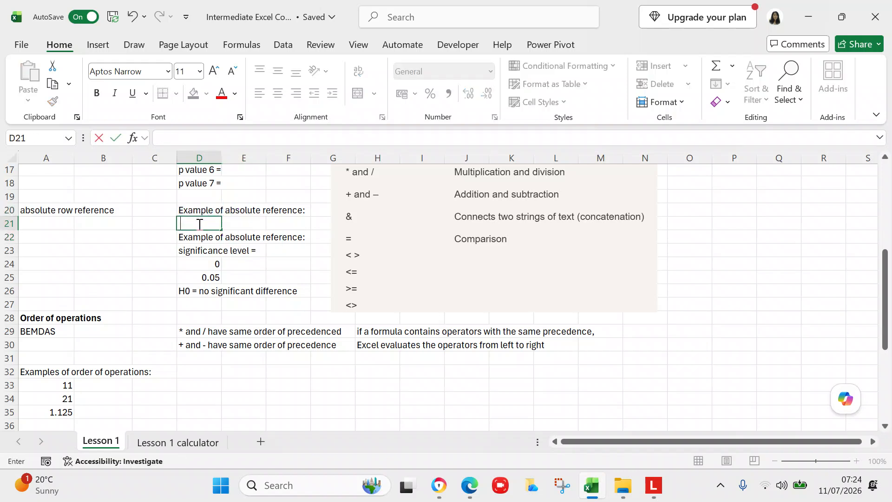
pyautogui.click(200, 235)
pyautogui.press('BackSpace')
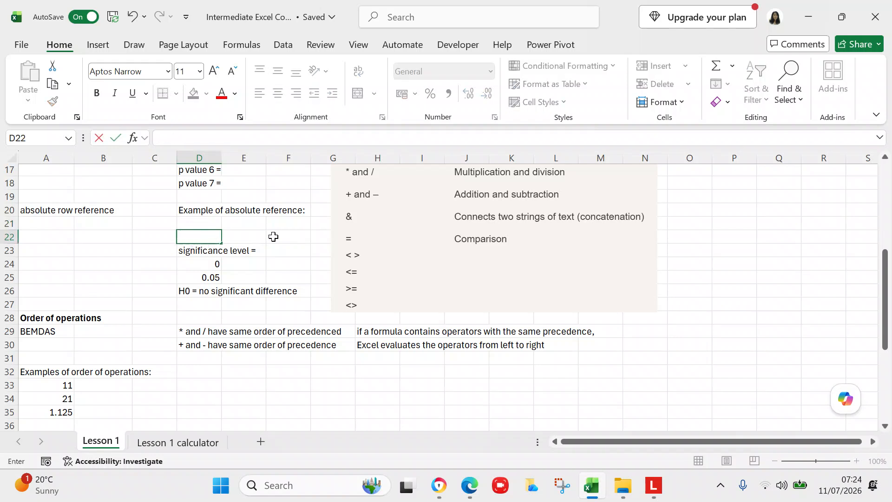
pyautogui.click(281, 237)
# Copy the =A$2 formula from D20 across the row to P20 and compare the two references.
pyautogui.click(199, 209)
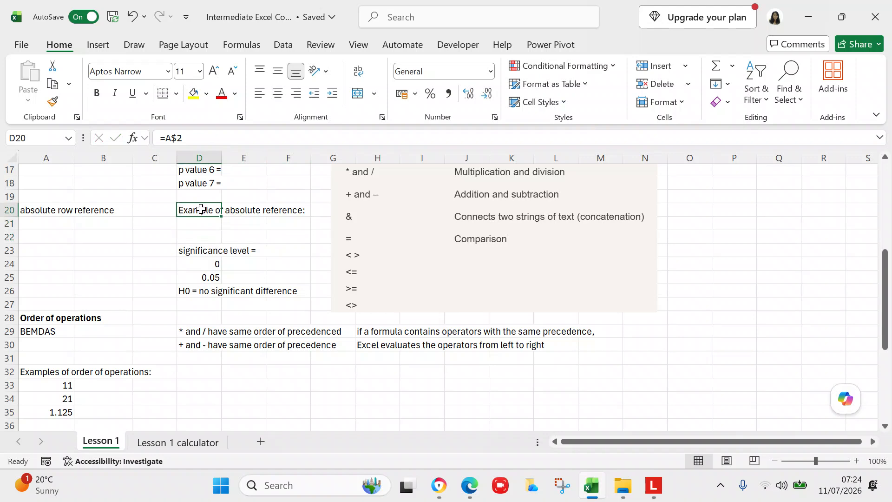
pyautogui.hotkey('ctrl', 'c')
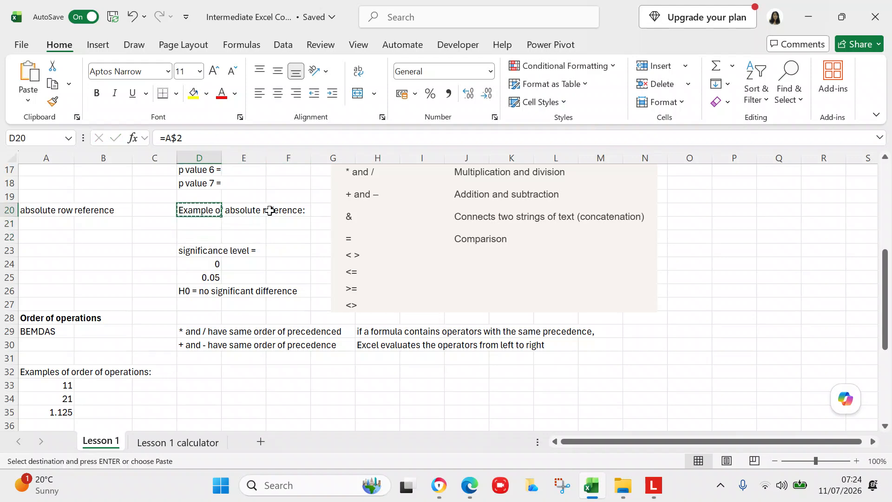
pyautogui.click(724, 209)
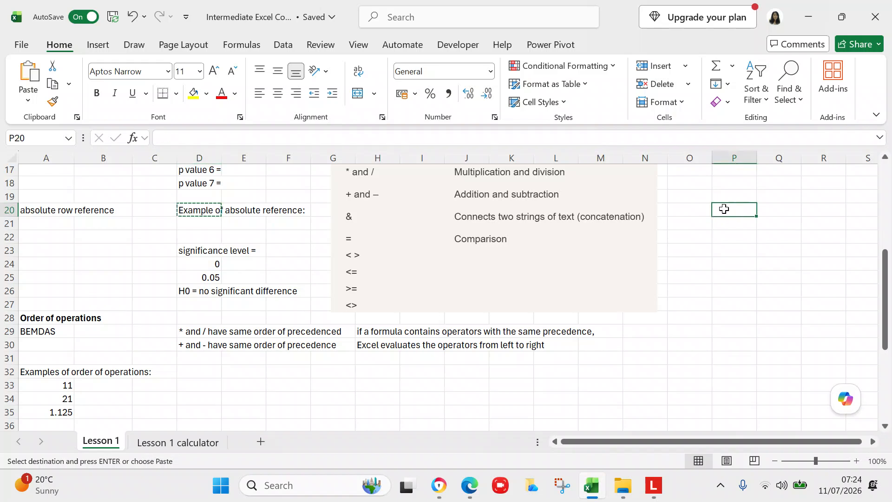
pyautogui.hotkey('ctrl', 'v')
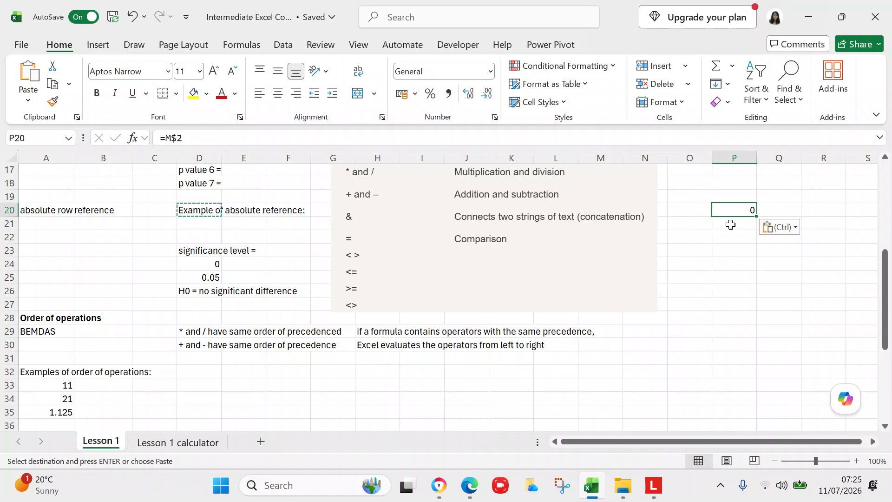
pyautogui.click(205, 210)
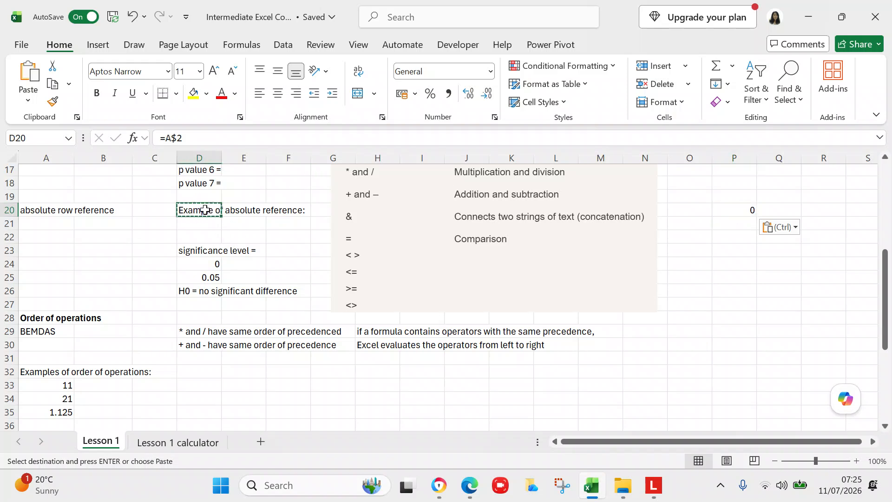
pyautogui.click(730, 210)
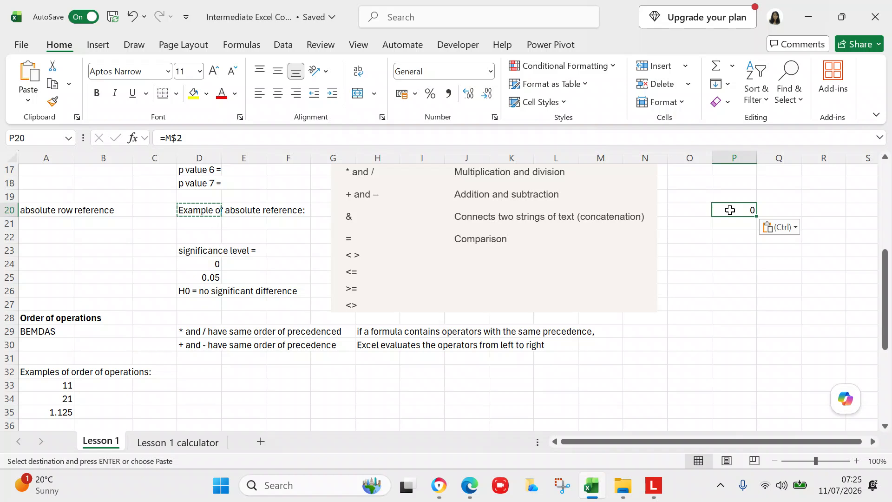
# Paste the copied D20 formula into P21:P25 and check the reference in each pasted cell.
pyautogui.press('ctrl')
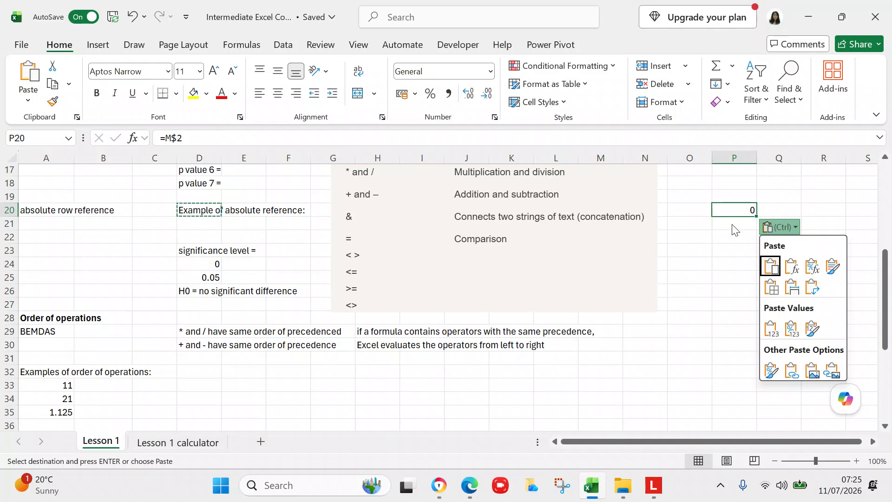
pyautogui.click(733, 222)
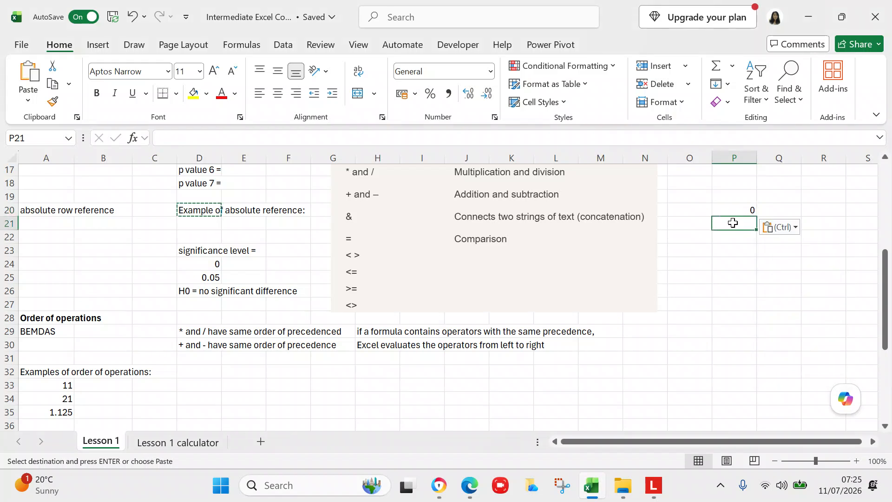
pyautogui.hotkey('shift', 'Down')
pyautogui.hotkey('shift', 'Down')
pyautogui.hotkey('shift', 'Down')
pyautogui.hotkey('shift', 'Down')
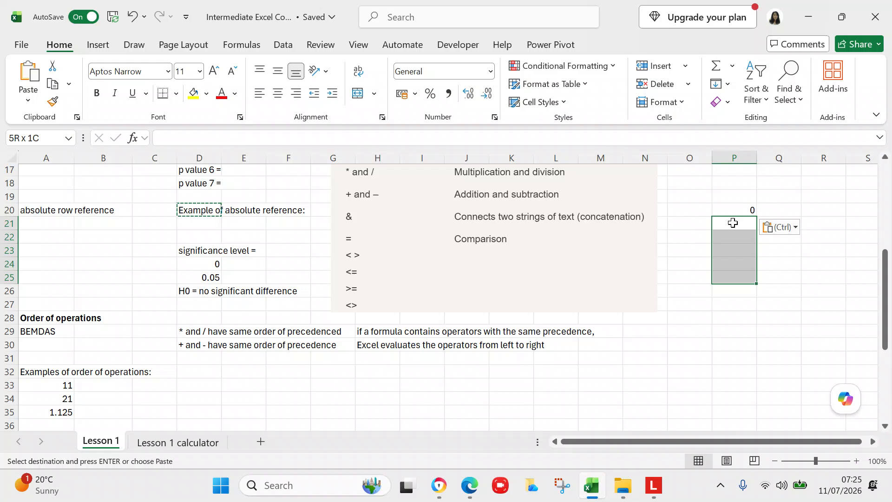
pyautogui.hotkey('ctrl', 'v')
pyautogui.click(753, 228)
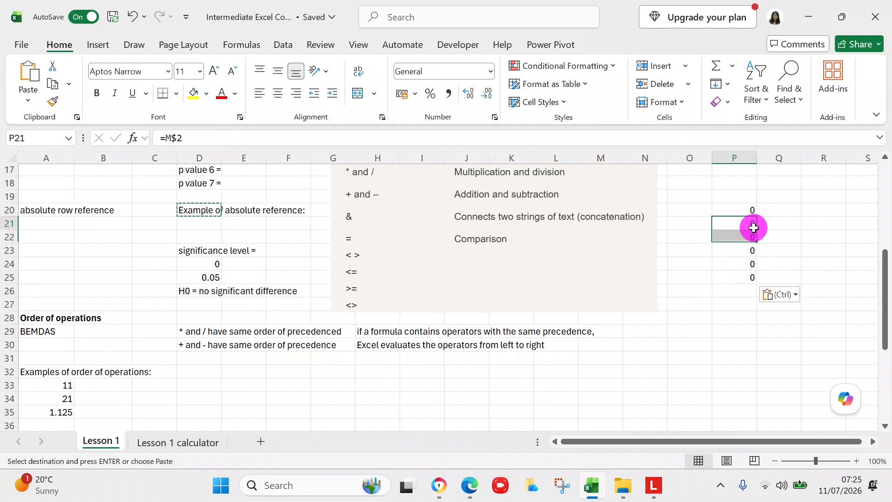
pyautogui.click(751, 236)
pyautogui.click(749, 249)
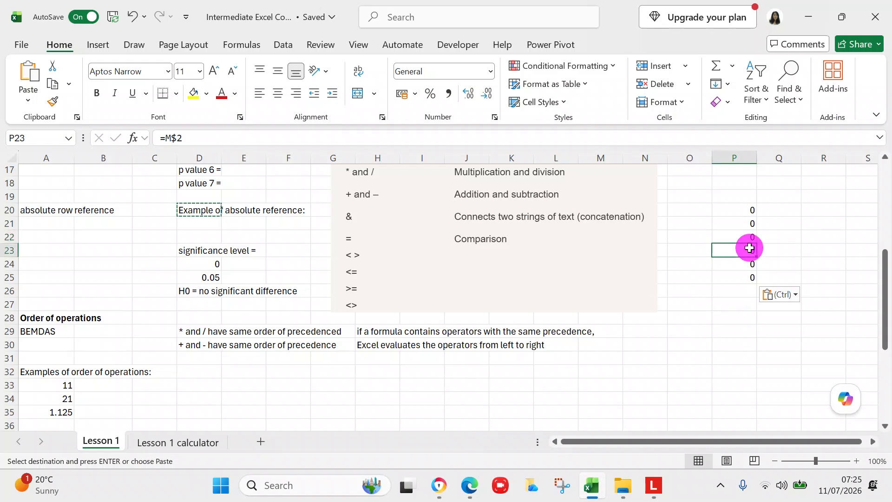
pyautogui.click(747, 263)
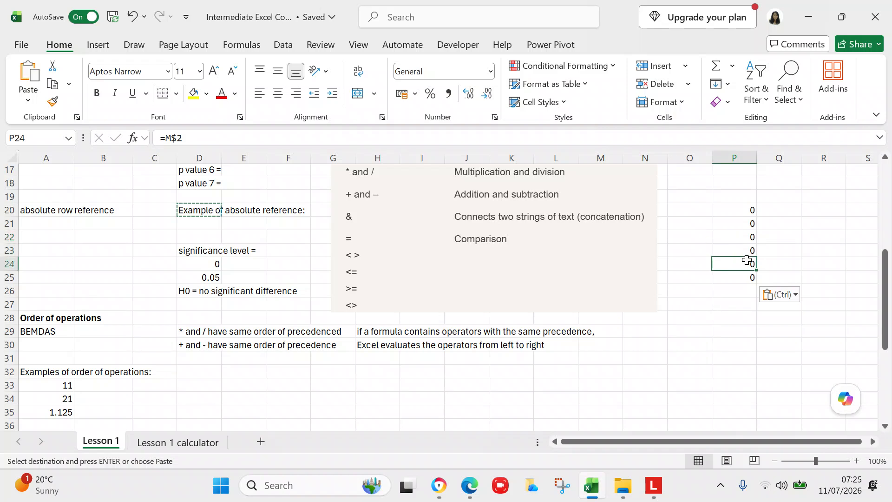
pyautogui.click(746, 273)
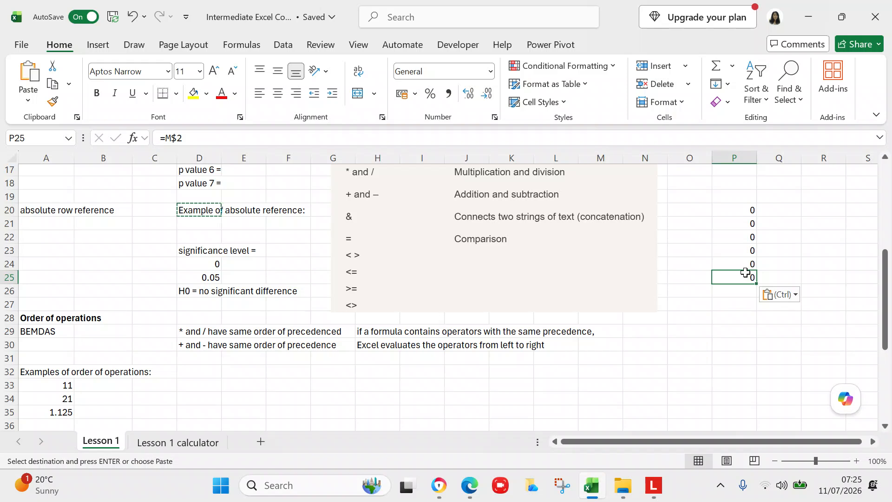
# Clear the contents of the copied formulas in P20:P25.
pyautogui.click(740, 210)
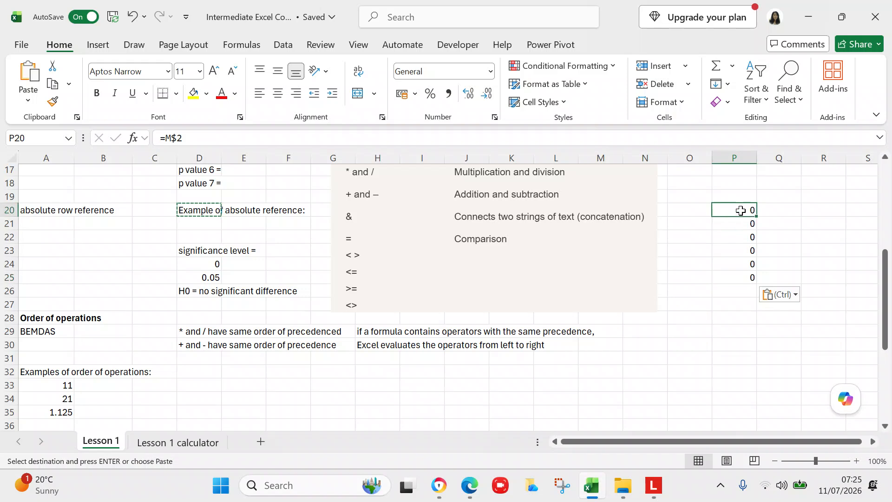
pyautogui.hotkey('shift', 'Down')
pyautogui.hotkey('shift', 'Down')
pyautogui.hotkey('shift', 'Down')
pyautogui.hotkey('shift', 'Down')
pyautogui.hotkey('shift', 'Down')
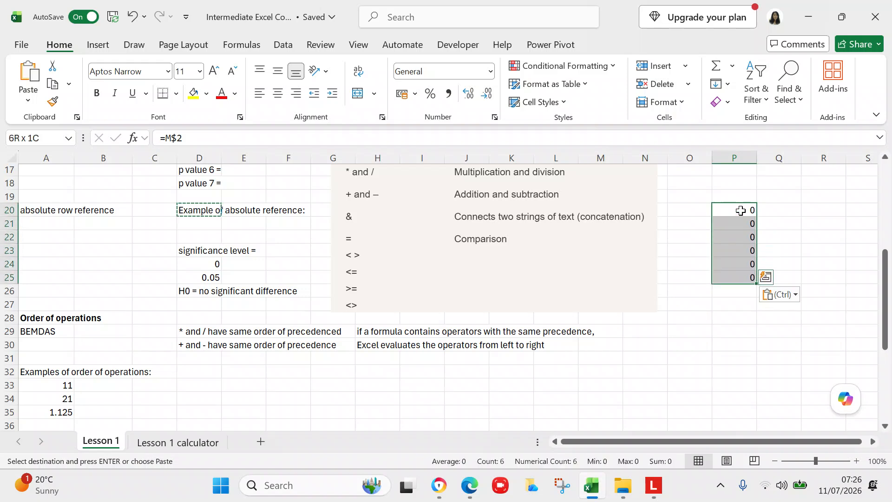
pyautogui.rightClick(749, 233)
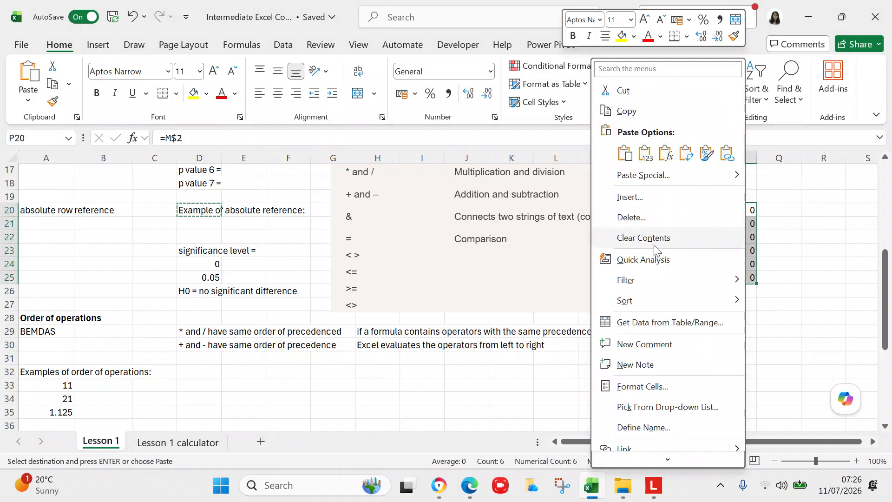
pyautogui.click(625, 239)
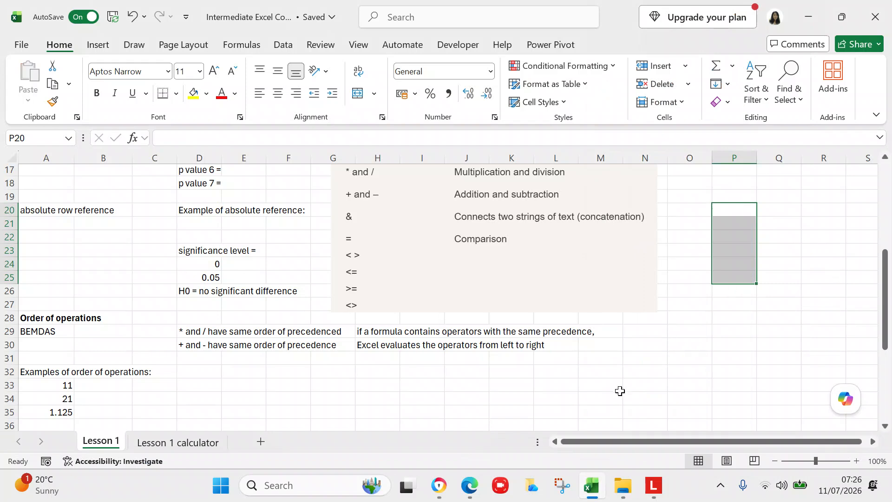
# Check the absolute row references in the formulas of D23, D24 and D25.
pyautogui.click(215, 266)
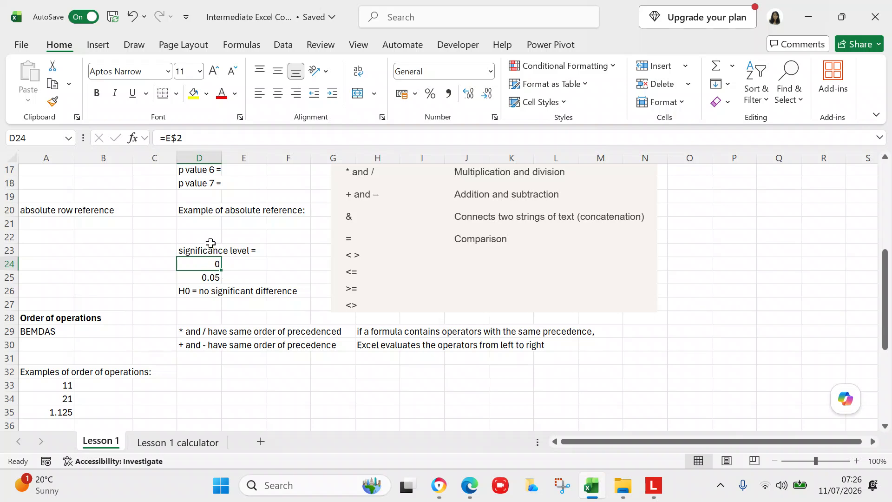
pyautogui.click(213, 251)
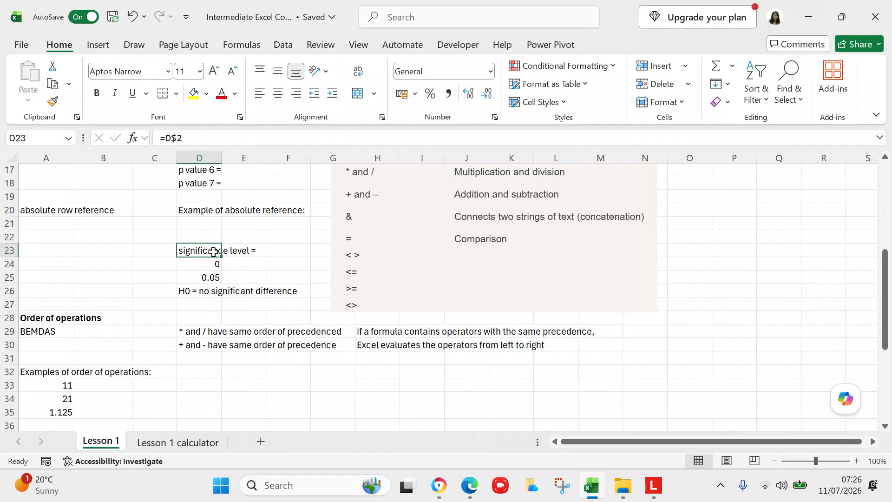
pyautogui.click(213, 262)
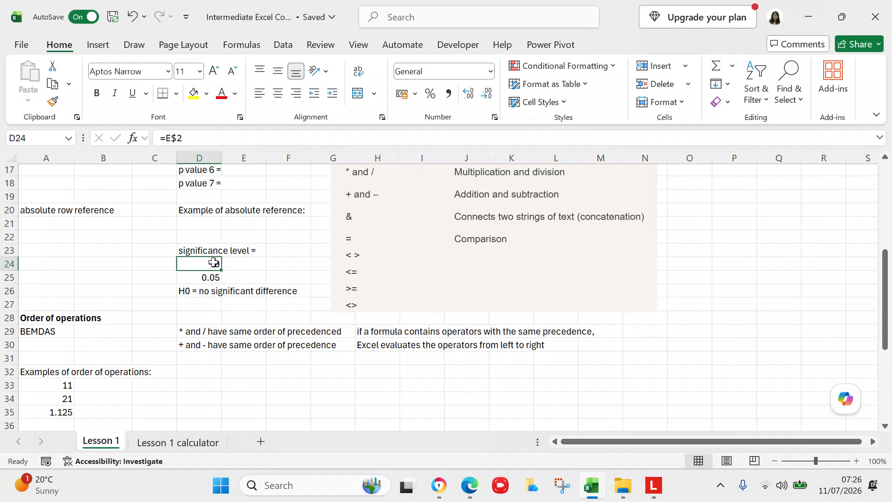
pyautogui.click(213, 277)
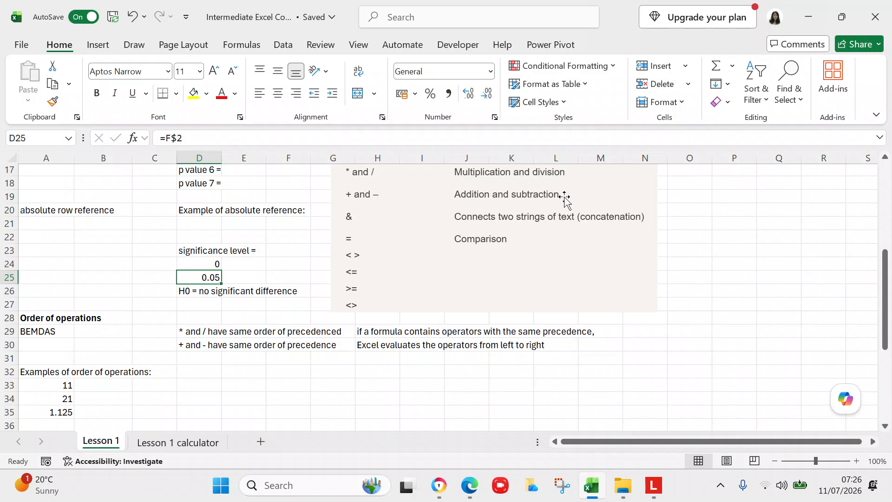
# Correct the misspelled word in the D29 note so it ends with "precedence".
pyautogui.moveTo(891, 290); pyautogui.dragTo(885, 344)
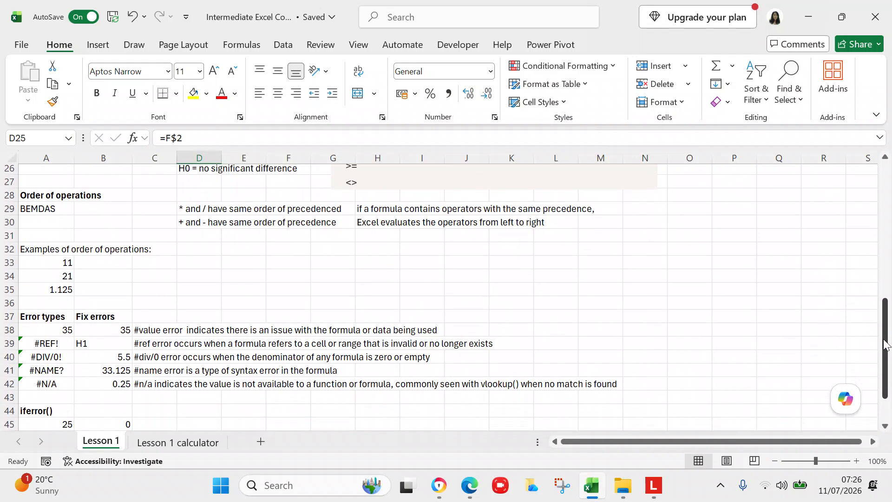
pyautogui.click(33, 211)
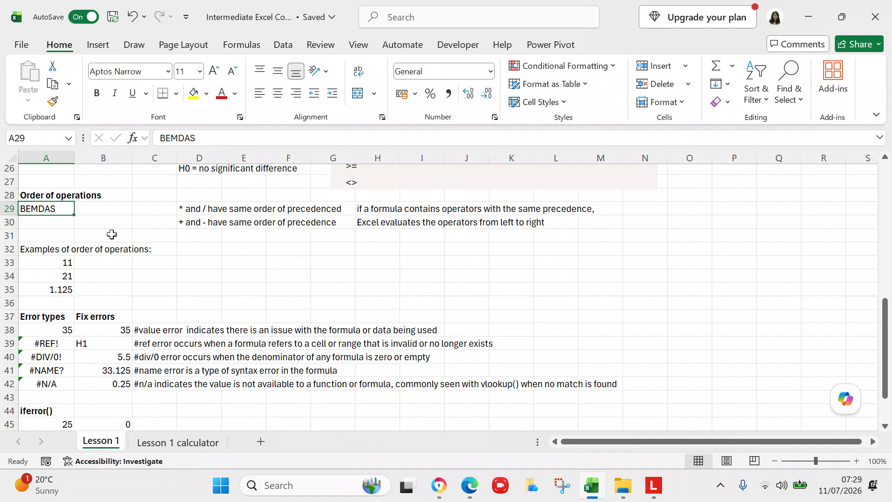
pyautogui.click(184, 210)
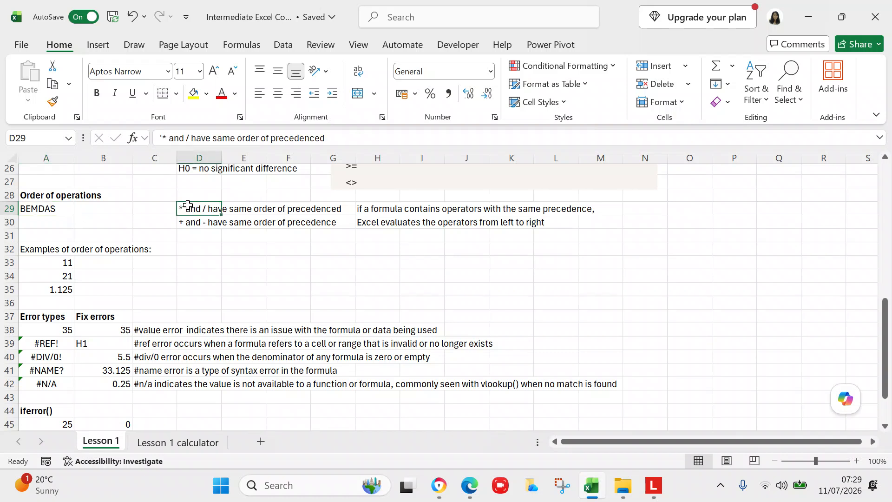
pyautogui.click(334, 138)
pyautogui.press('BackSpace')
pyautogui.click(273, 233)
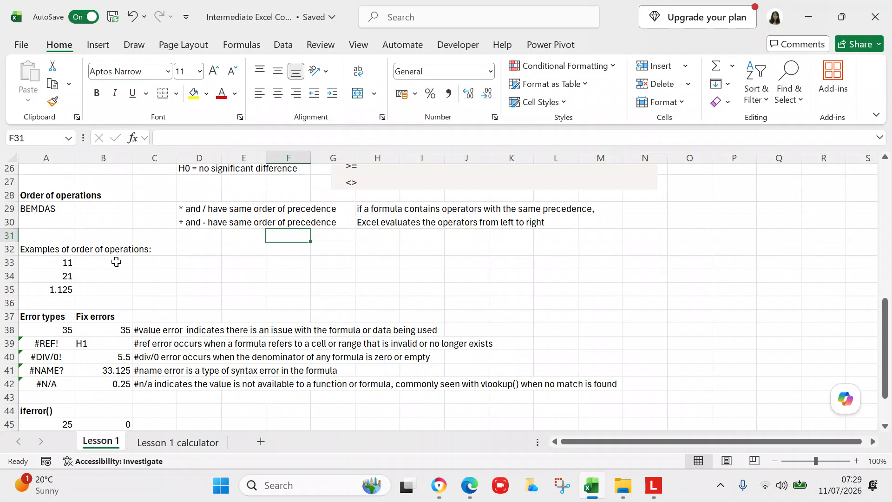
# Check the formulas in A33 and A34, and remove the extra space in A35 so it reads =(A33+25)/SUM(A33:A34).
pyautogui.click(66, 262)
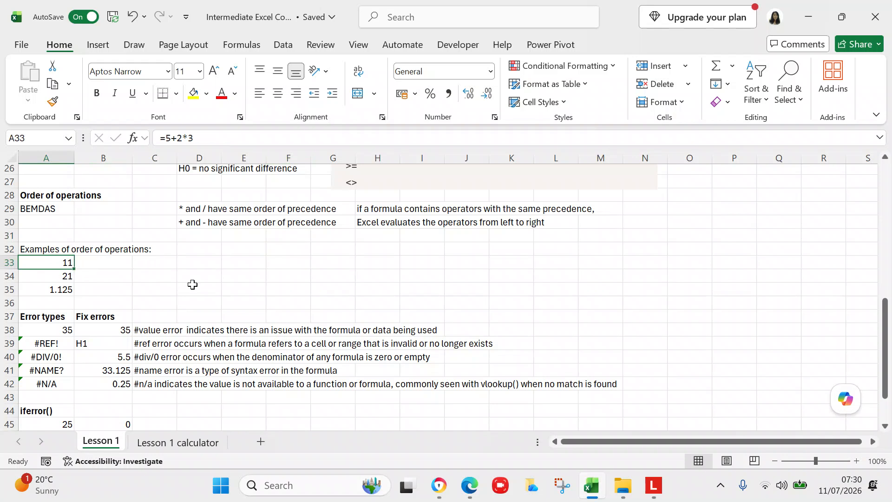
pyautogui.click(52, 277)
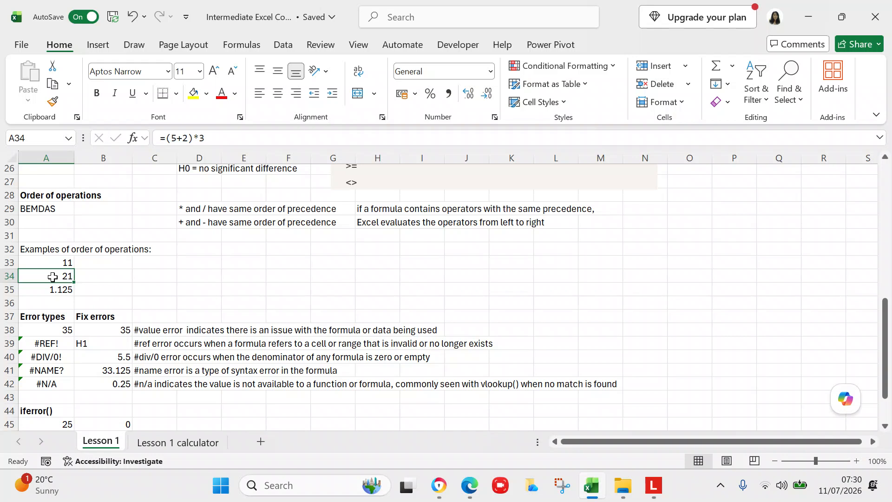
pyautogui.click(54, 290)
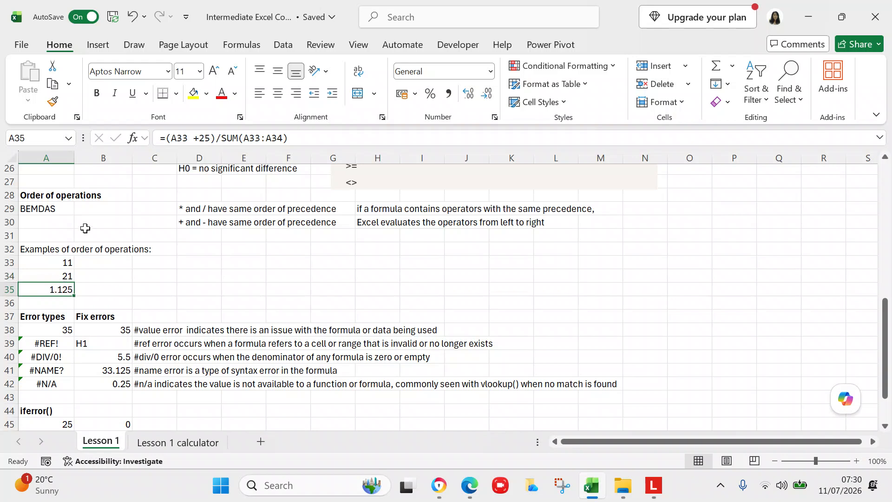
pyautogui.click(193, 140)
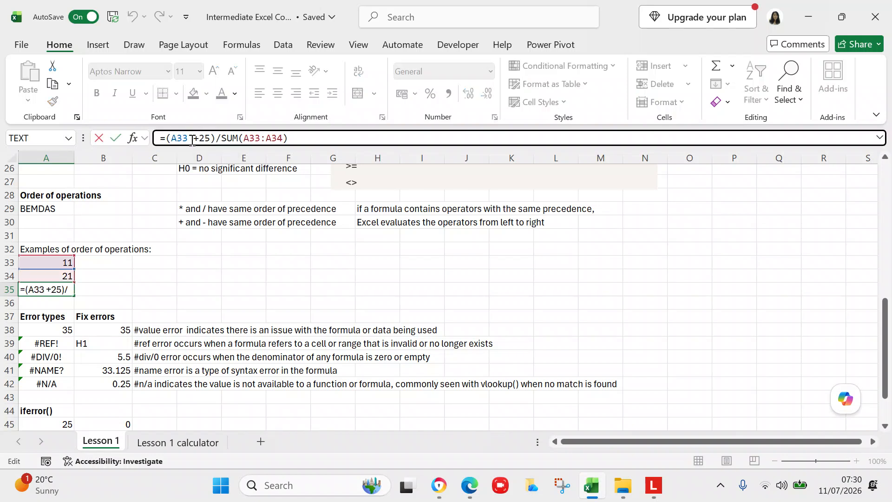
pyautogui.press('BackSpace')
pyautogui.click(180, 264)
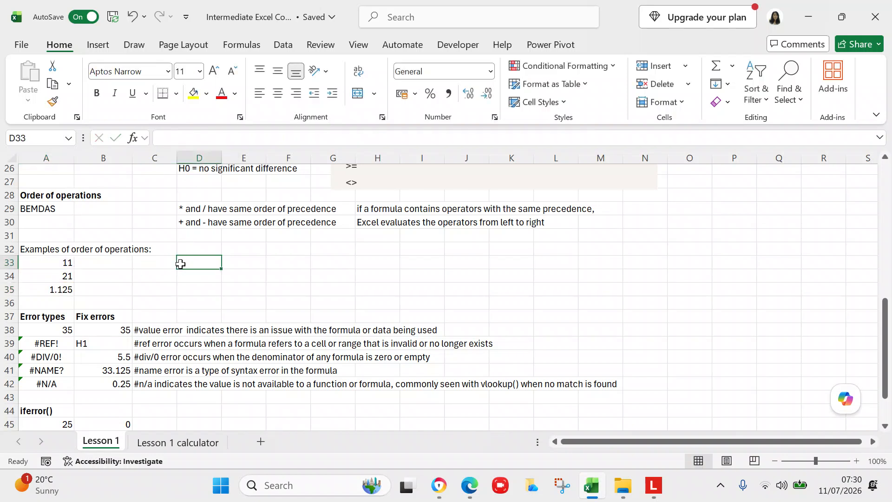
# Review how the A35 formula uses the order-of-operations examples in A33 and A34.
pyautogui.click(64, 290)
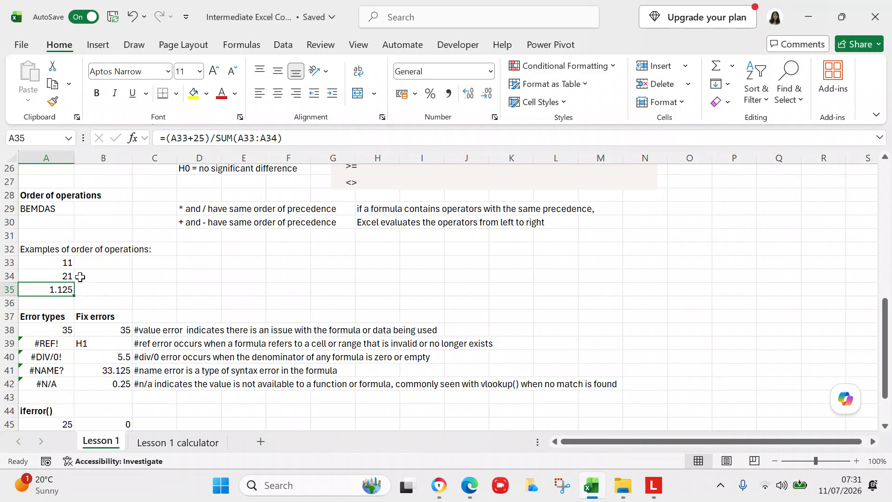
pyautogui.click(64, 264)
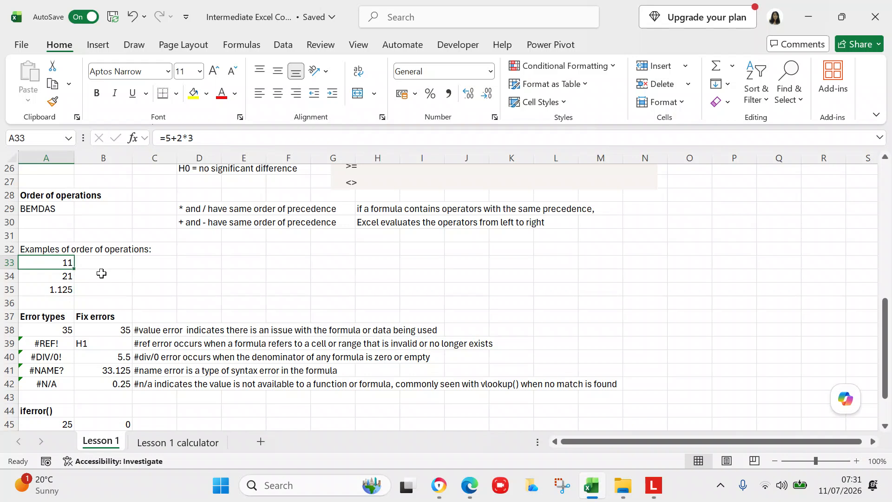
pyautogui.click(66, 278)
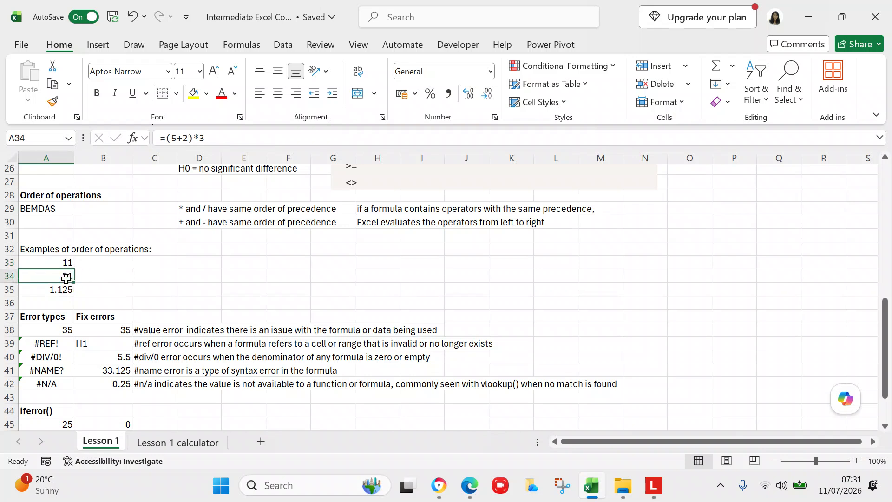
pyautogui.click(64, 290)
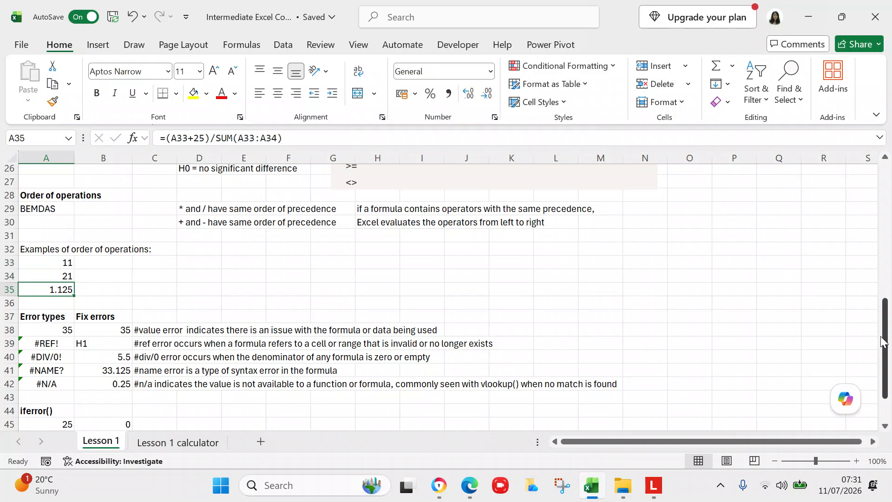
# Change the error example in A38 to =10 + "abc" and compare it with the fix formula in B38.
pyautogui.moveTo(885, 344); pyautogui.dragTo(885, 385)
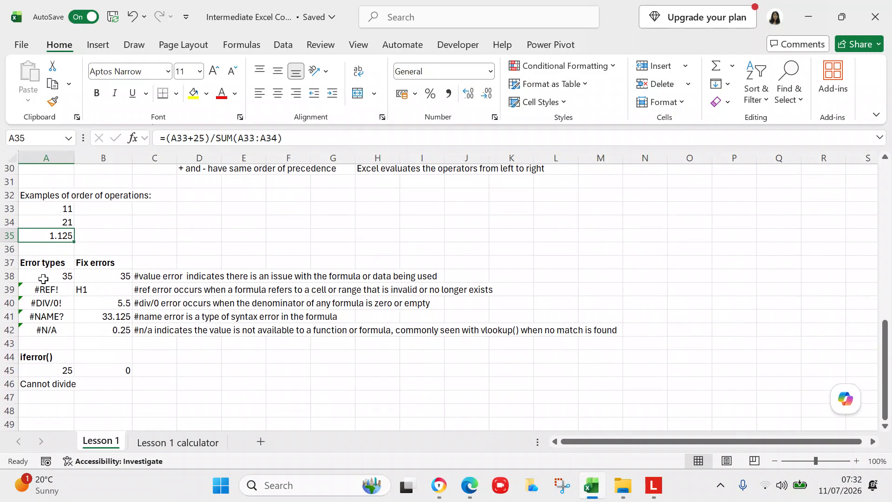
pyautogui.click(44, 278)
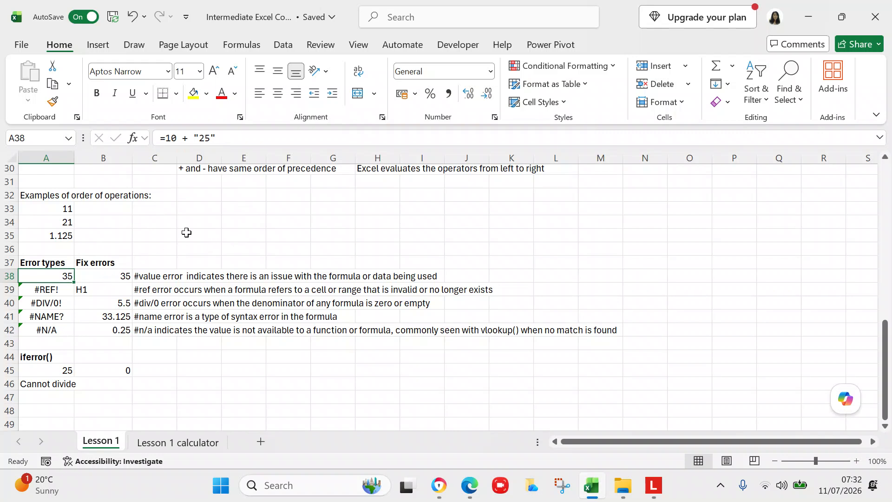
pyautogui.click(210, 137)
pyautogui.press('BackSpace')
pyautogui.press('BackSpace')
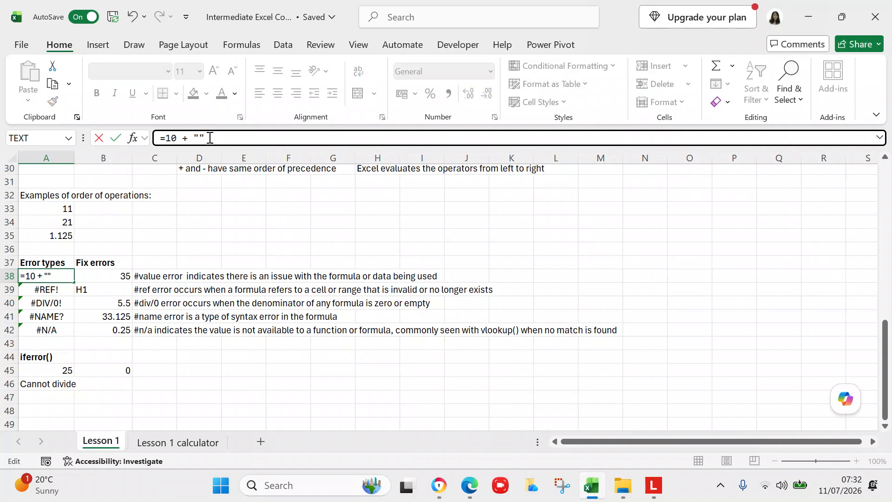
pyautogui.write('abc')
pyautogui.press('Return')
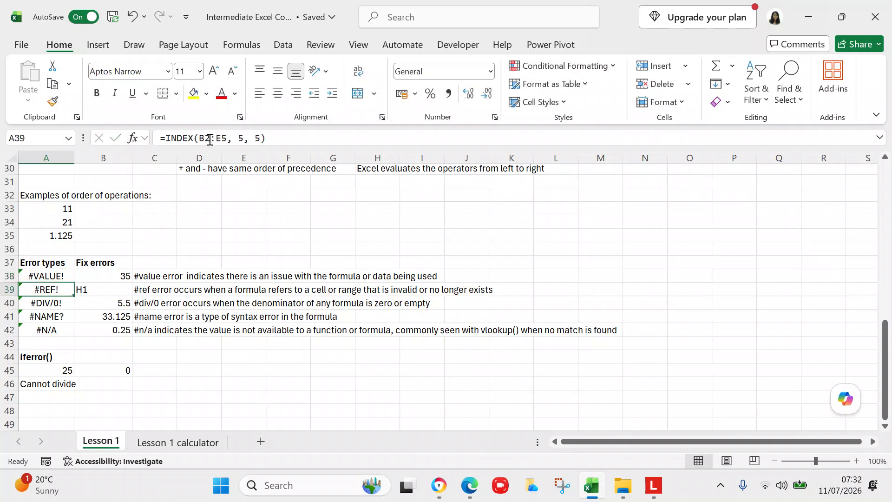
pyautogui.click(59, 275)
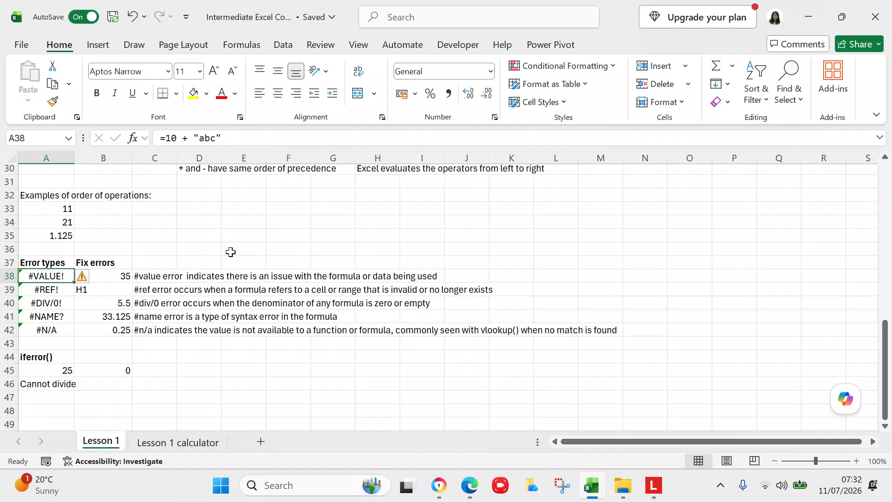
pyautogui.click(121, 275)
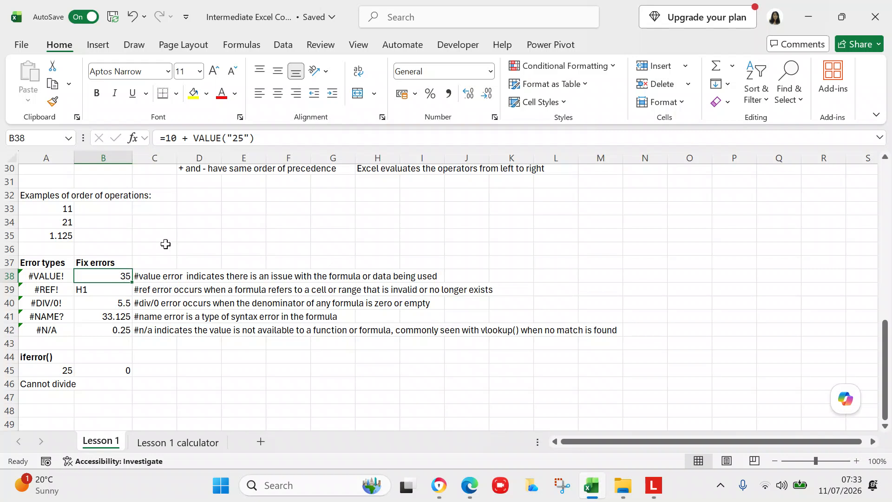
# Replace the quoted text in the A38 formula so it reads =10 + "25".
pyautogui.click(66, 276)
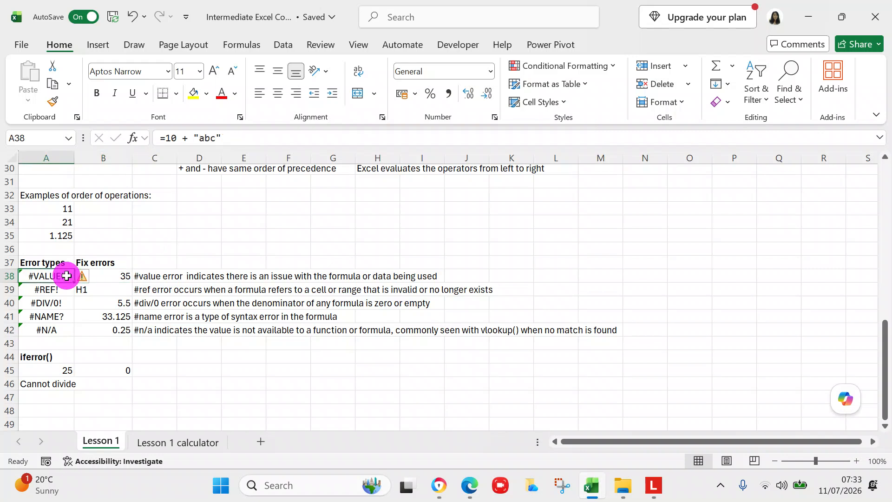
pyautogui.click(218, 138)
pyautogui.press('BackSpace')
pyautogui.press('BackSpace')
pyautogui.press('BackSpace')
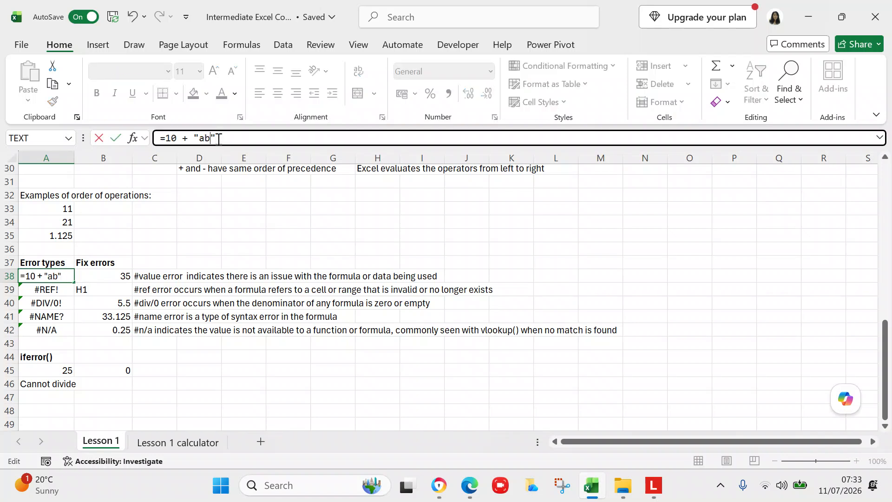
pyautogui.write('25')
pyautogui.press('Return')
# Switch the A38 formula back to =10 + "abc".
pyautogui.click(69, 274)
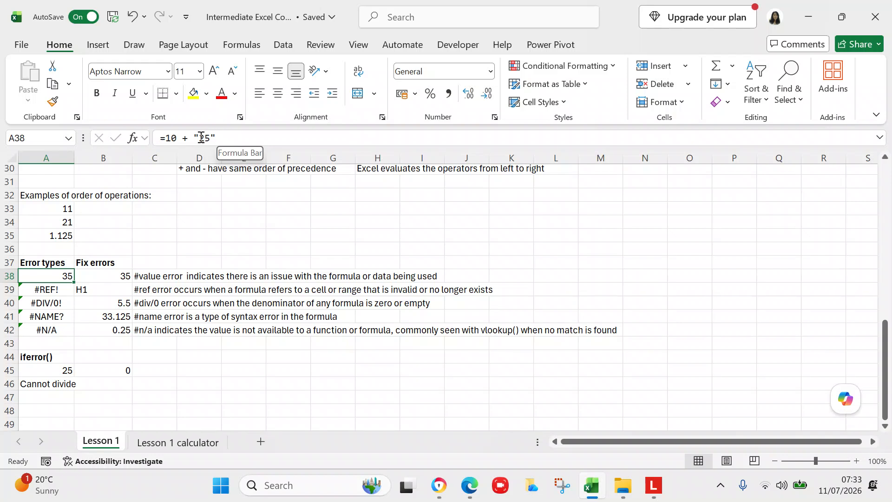
pyautogui.click(211, 137)
pyautogui.press('BackSpace')
pyautogui.press('BackSpace')
pyautogui.write('abc')
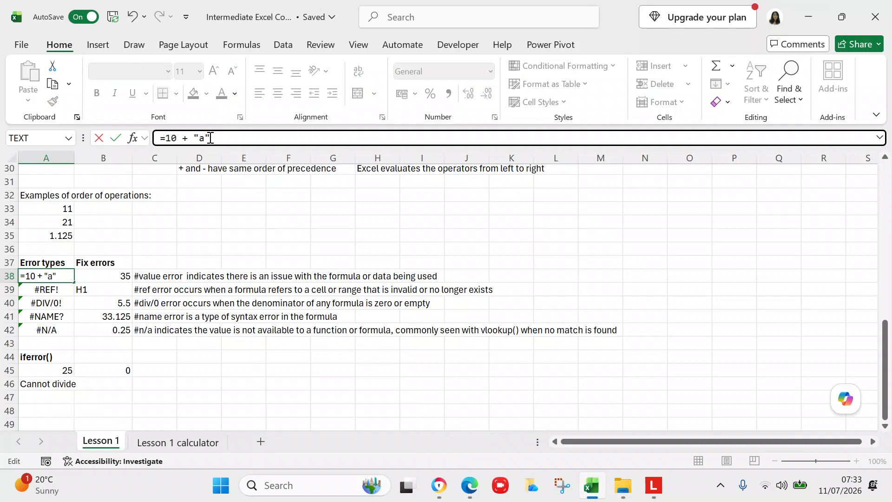
pyautogui.press('Return')
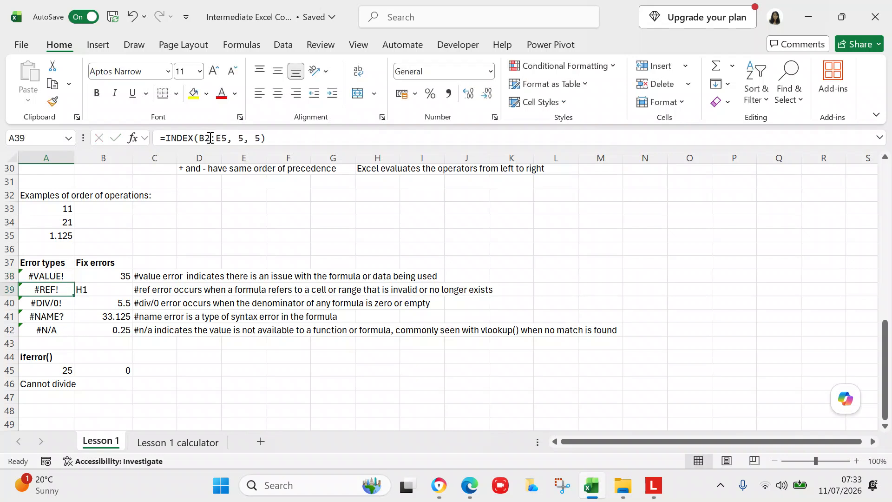
# Change the quoted operand in A38 to the number text again, giving =10 + "25".
pyautogui.click(67, 275)
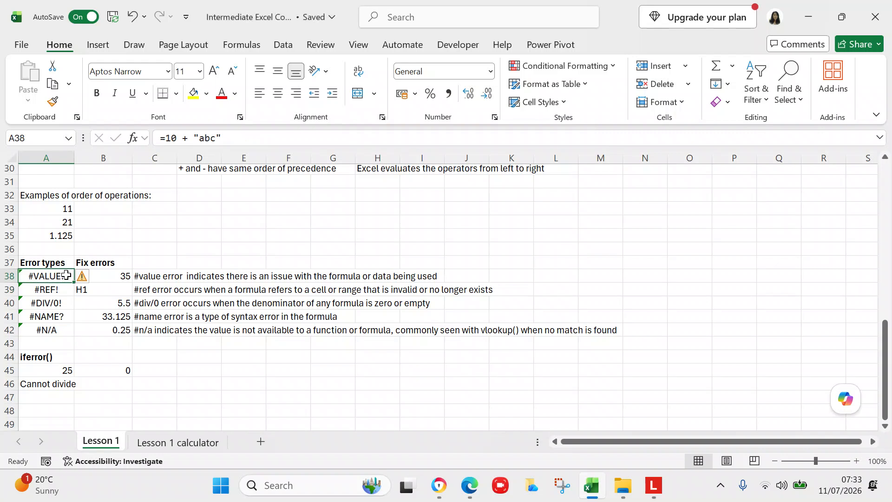
pyautogui.click(215, 138)
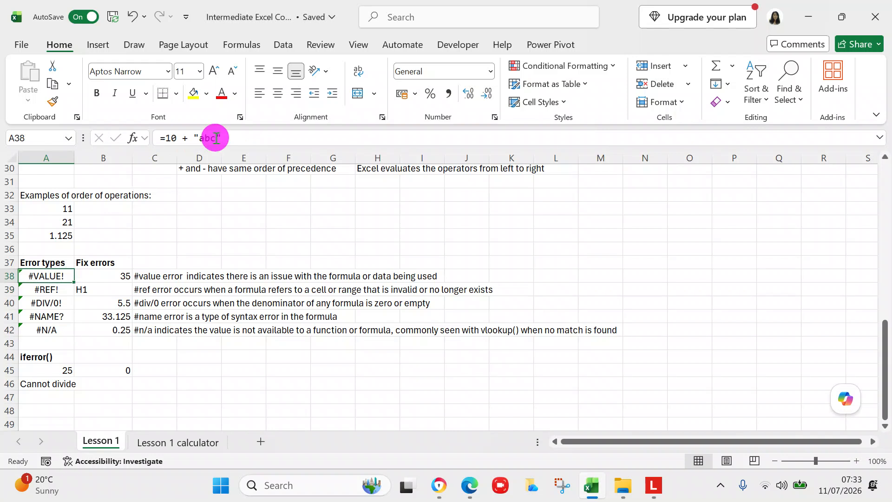
pyautogui.press('BackSpace')
pyautogui.press('BackSpace')
pyautogui.press('BackSpace')
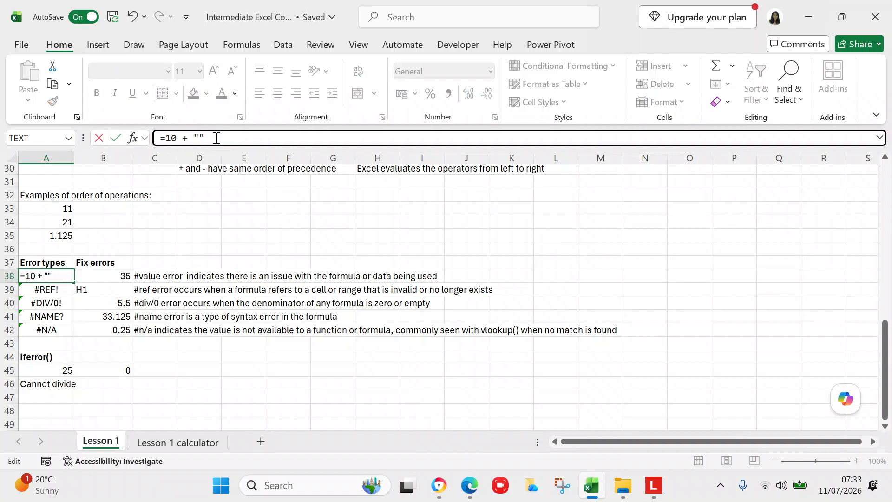
pyautogui.write('25')
pyautogui.press('Return')
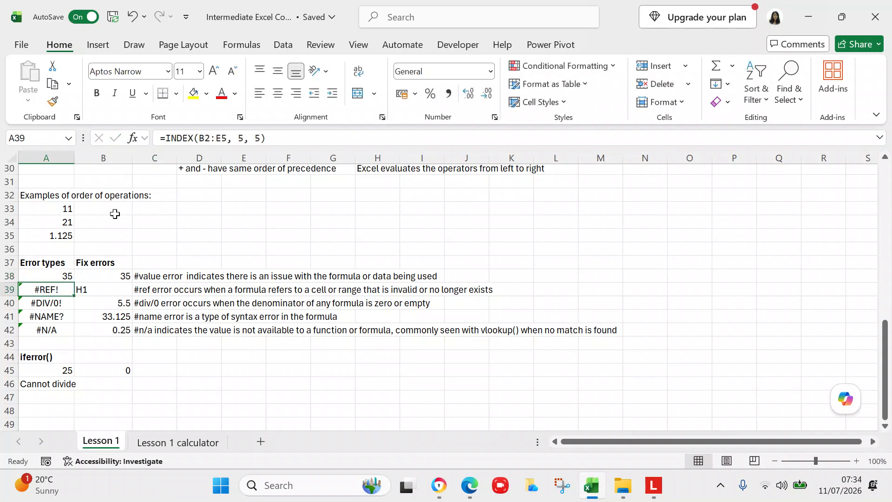
# Set the A38 formula to =10 + "abc" and compare it with the VALUE formula in B38.
pyautogui.click(71, 274)
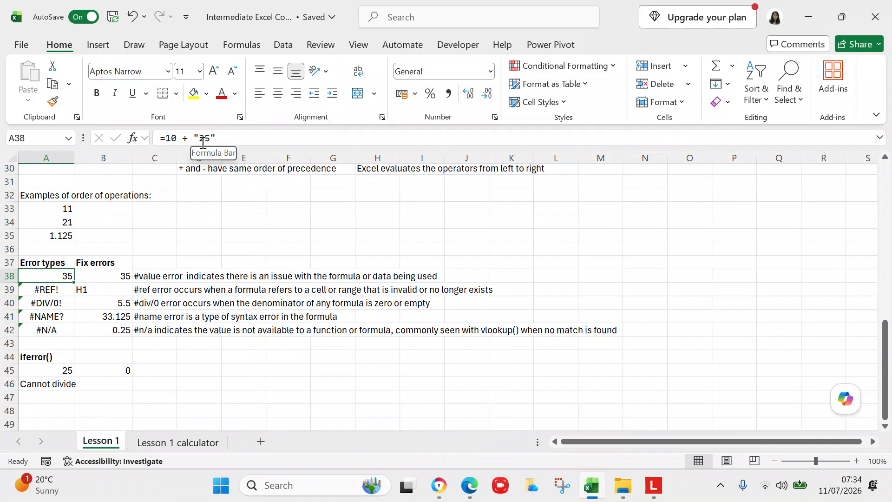
pyautogui.click(210, 139)
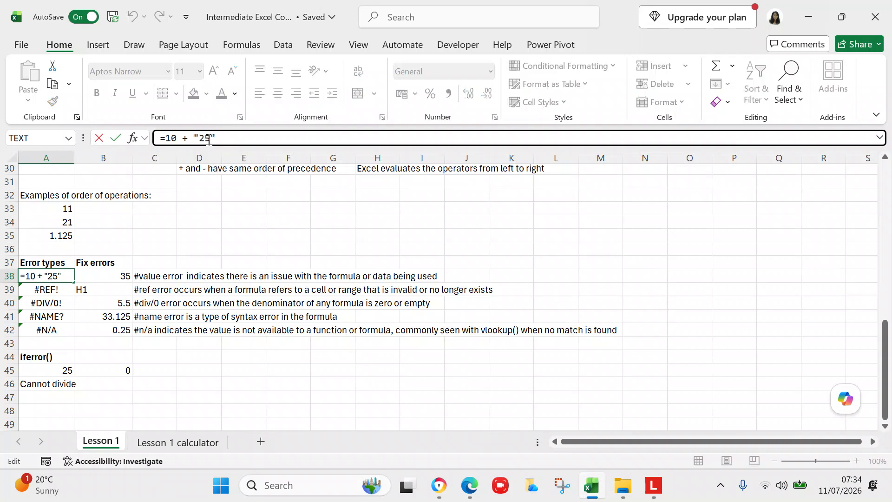
pyautogui.press('BackSpace')
pyautogui.press('BackSpace')
pyautogui.write('abc')
pyautogui.press('Return')
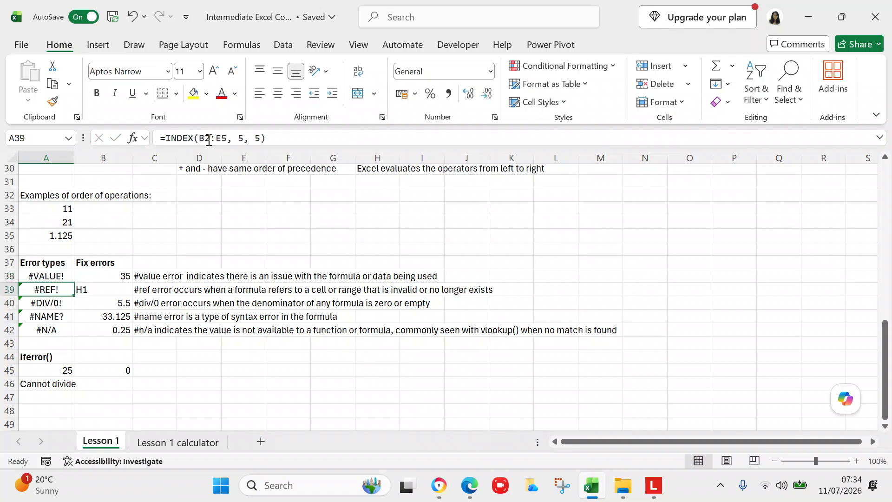
pyautogui.click(58, 274)
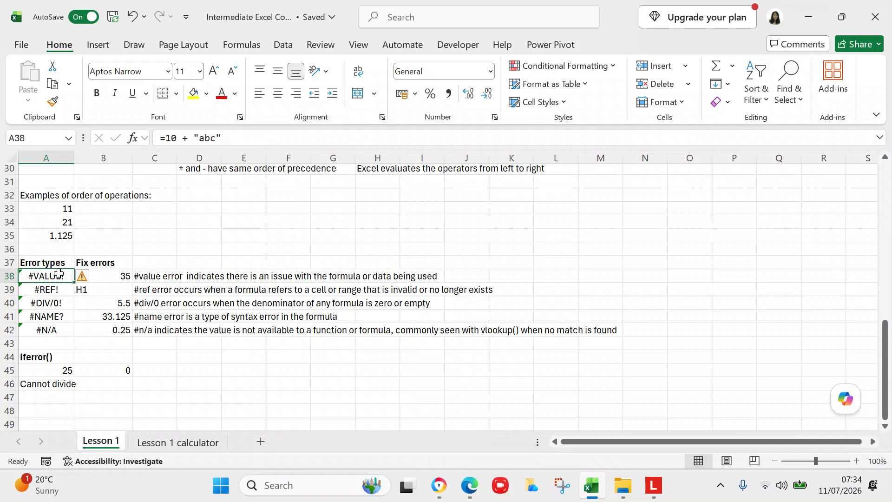
pyautogui.click(119, 277)
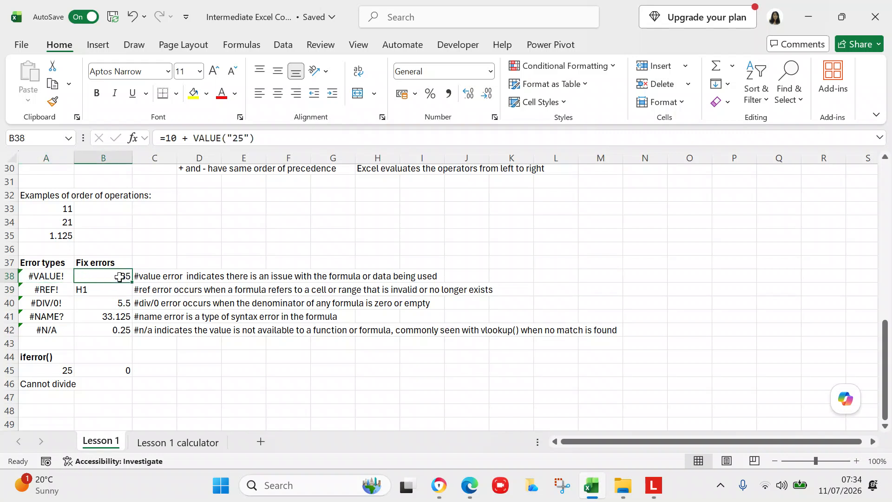
# Try to replace the quoted text in the A38 formula with a TEXT function, giving =10 + text(25).
pyautogui.click(63, 277)
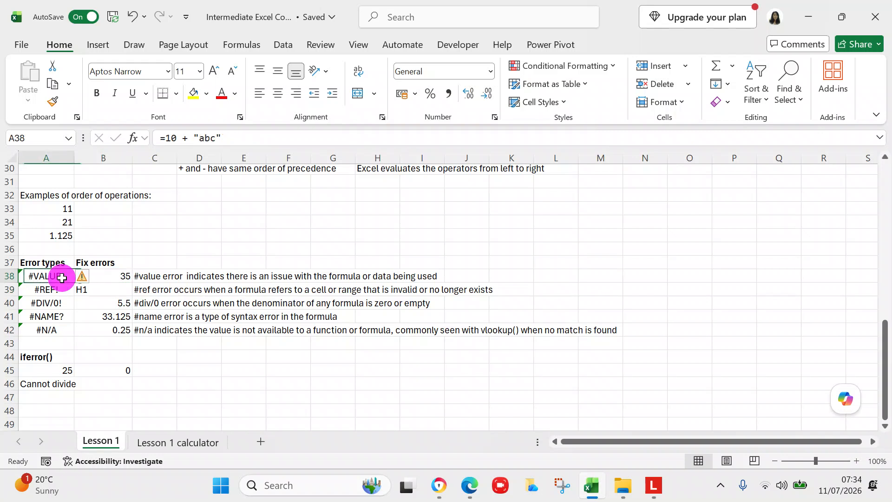
pyautogui.click(193, 138)
pyautogui.write('t')
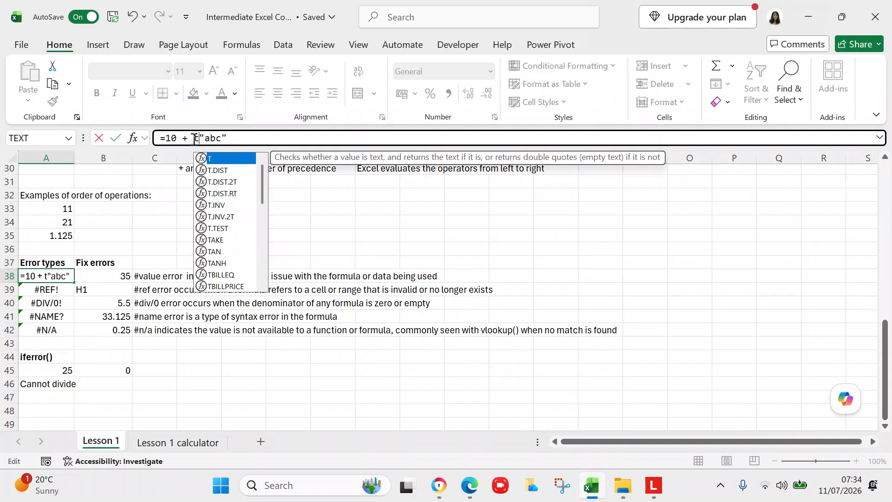
pyautogui.write('ext')
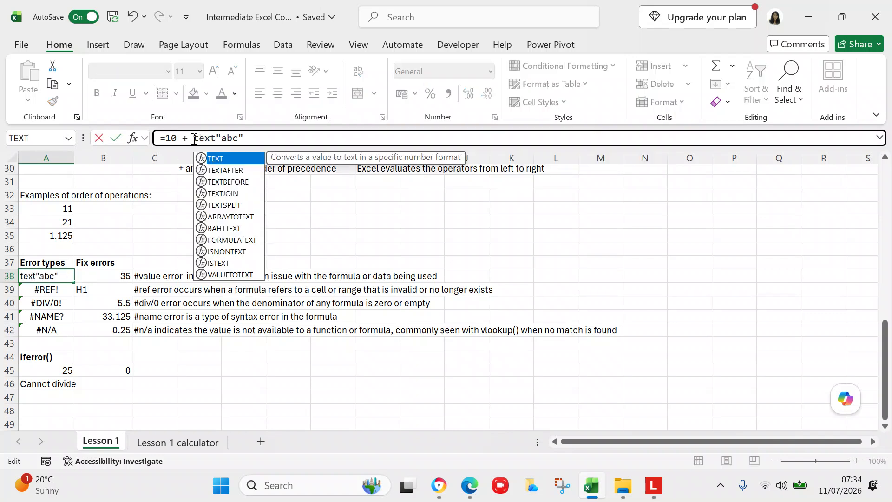
pyautogui.write('(')
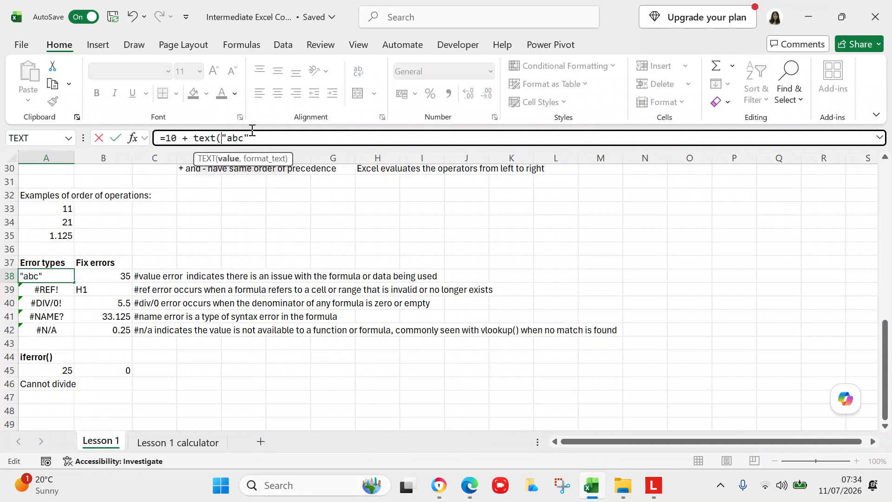
pyautogui.click(257, 137)
pyautogui.press('BackSpace')
pyautogui.press('BackSpace')
pyautogui.press('BackSpace')
pyautogui.press('BackSpace')
pyautogui.press('BackSpace')
pyautogui.write('25)')
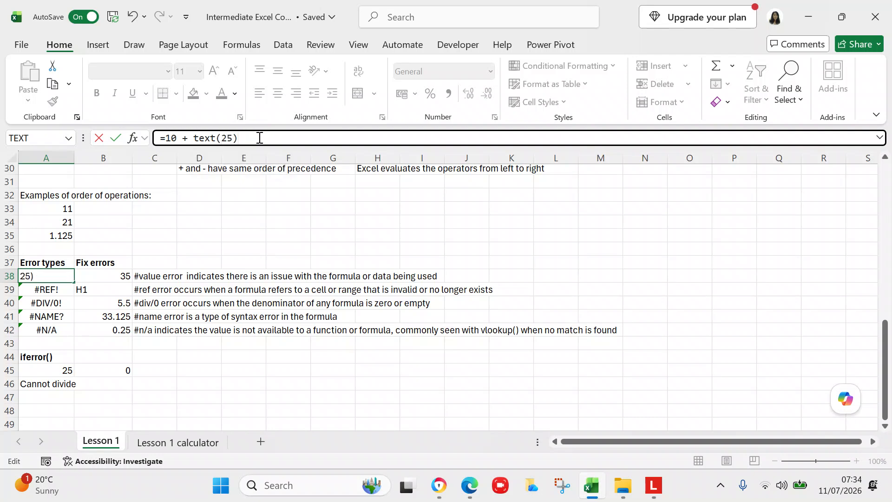
pyautogui.press('Return')
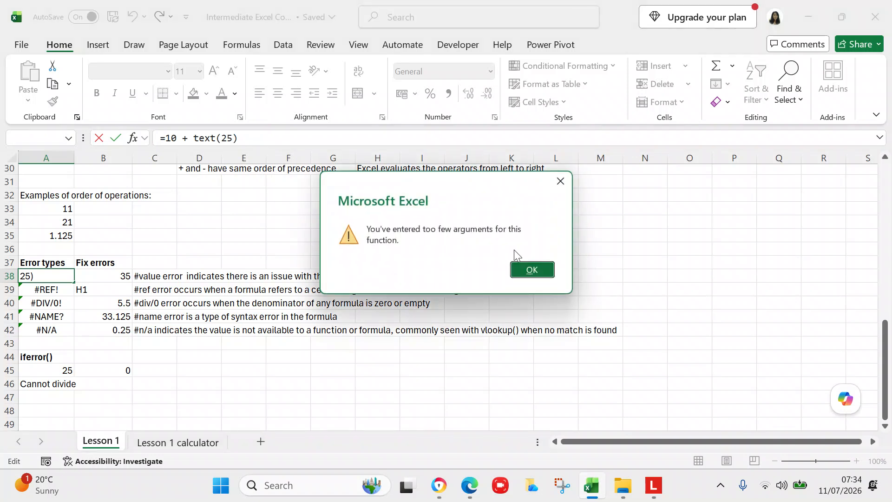
pyautogui.click(532, 269)
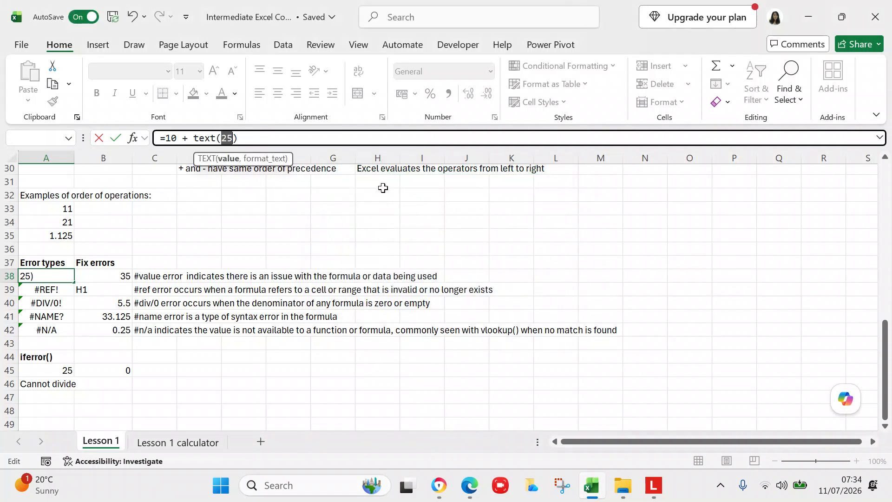
pyautogui.click(289, 139)
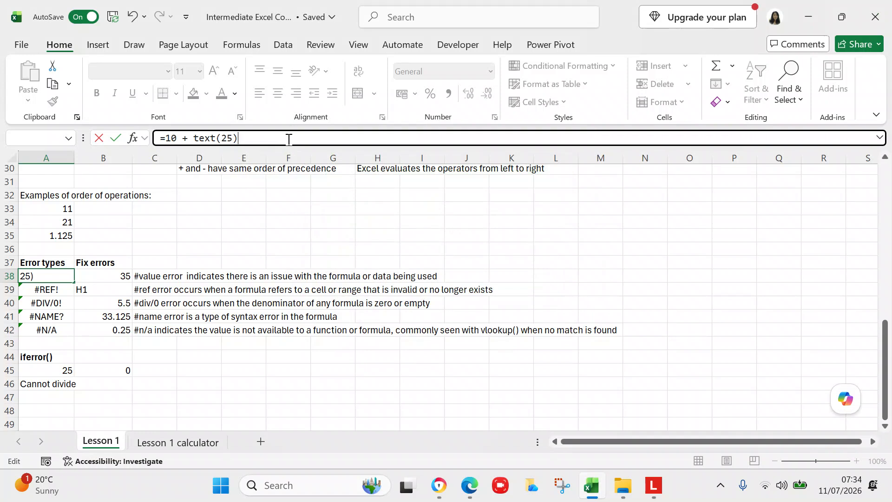
pyautogui.press('Return')
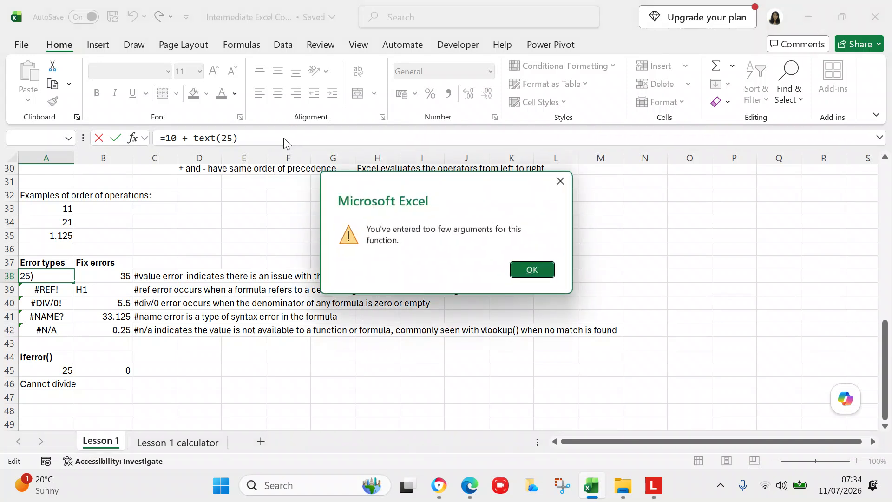
# Replace the TEXT function in the A38 formula with quoted text so it reads =10 + "abc".
pyautogui.click(551, 268)
pyautogui.click(244, 142)
pyautogui.press('BackSpace')
pyautogui.press('BackSpace')
pyautogui.press('BackSpace')
pyautogui.press('BackSpace')
pyautogui.press('BackSpace')
pyautogui.press('BackSpace')
pyautogui.press('BackSpace')
pyautogui.press('BackSpace')
pyautogui.write('"a')
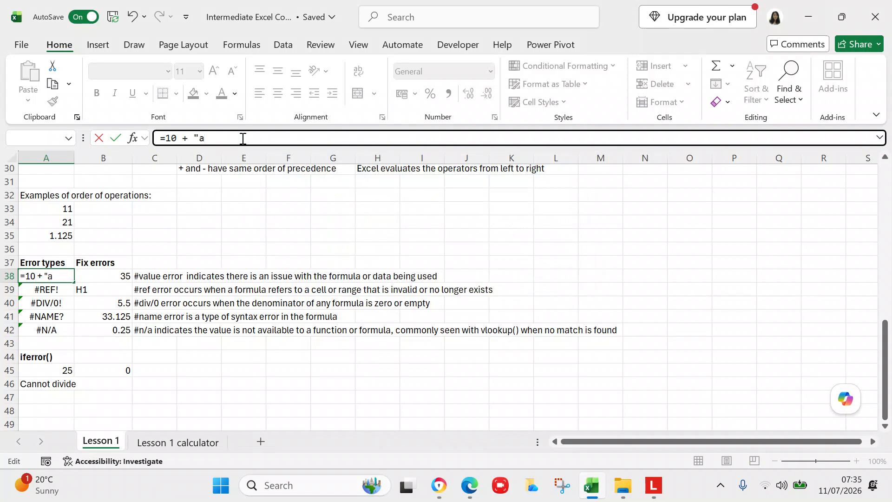
pyautogui.write('bc"')
pyautogui.press('Return')
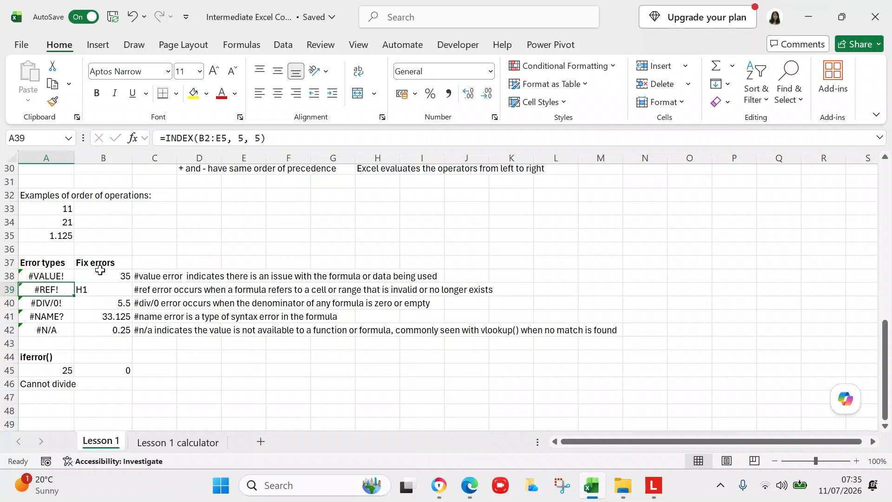
# Review the #VALUE! example formula in A38 alongside its VALUE-based fix in B38.
pyautogui.click(57, 279)
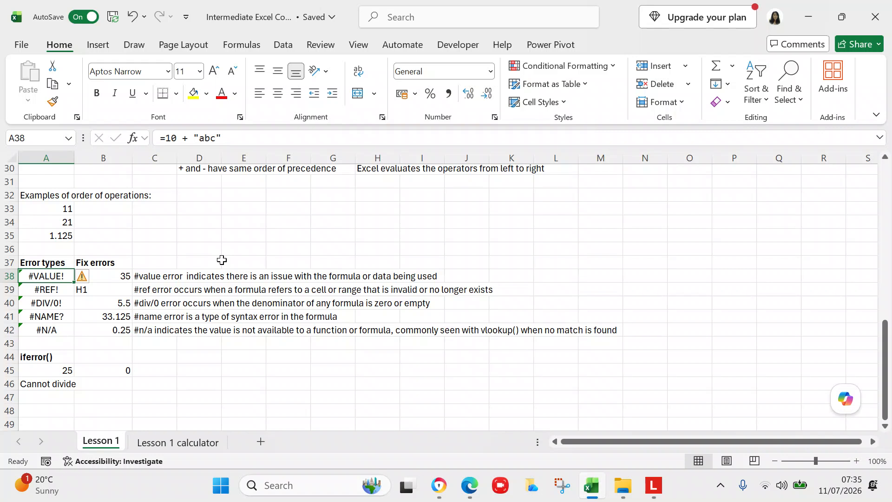
pyautogui.click(96, 277)
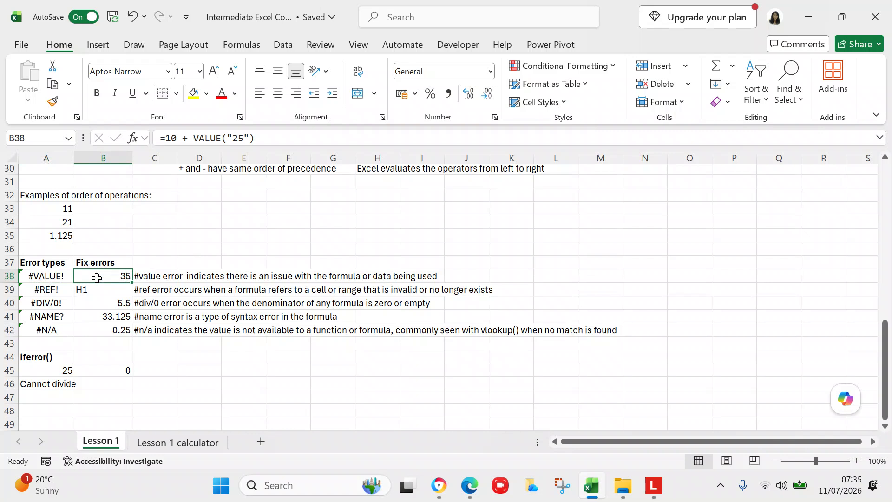
pyautogui.click(174, 248)
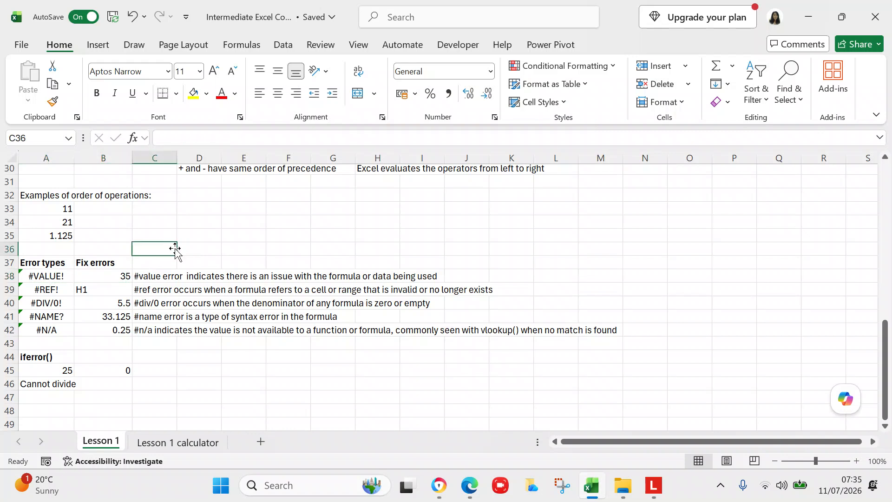
# Change the VALUE argument in the B38 formula to text, giving =10 + VALUE("abc").
pyautogui.click(118, 276)
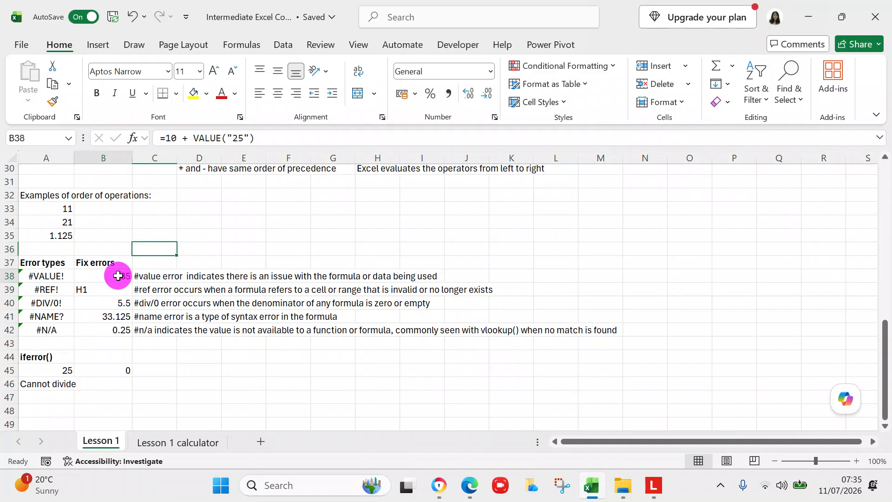
pyautogui.click(243, 136)
pyautogui.press('BackSpace')
pyautogui.press('BackSpace')
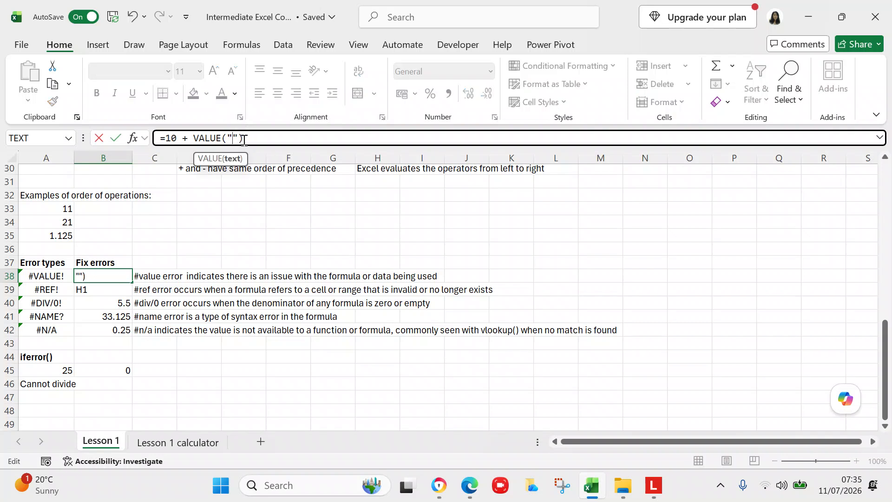
pyautogui.write('abc')
pyautogui.press('Return')
pyautogui.click(105, 273)
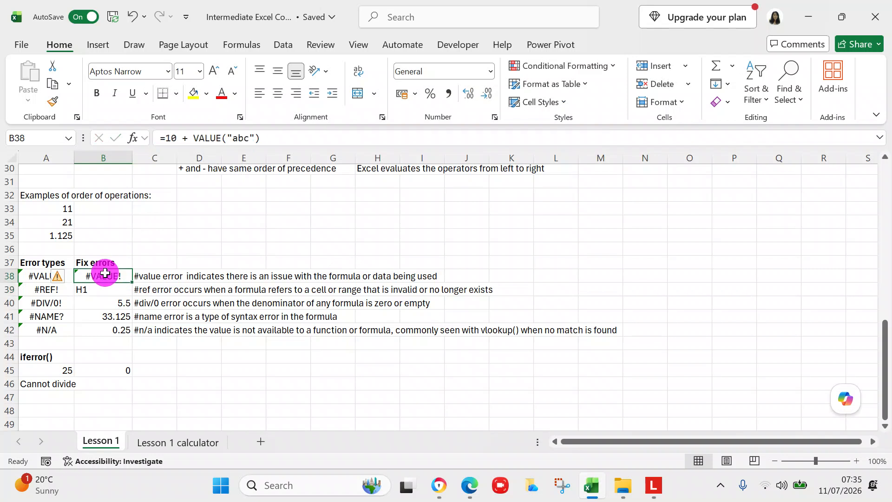
# Set the B38 formula back to =10 + VALUE("25").
pyautogui.click(251, 138)
pyautogui.press('BackSpace')
pyautogui.press('BackSpace')
pyautogui.press('BackSpace')
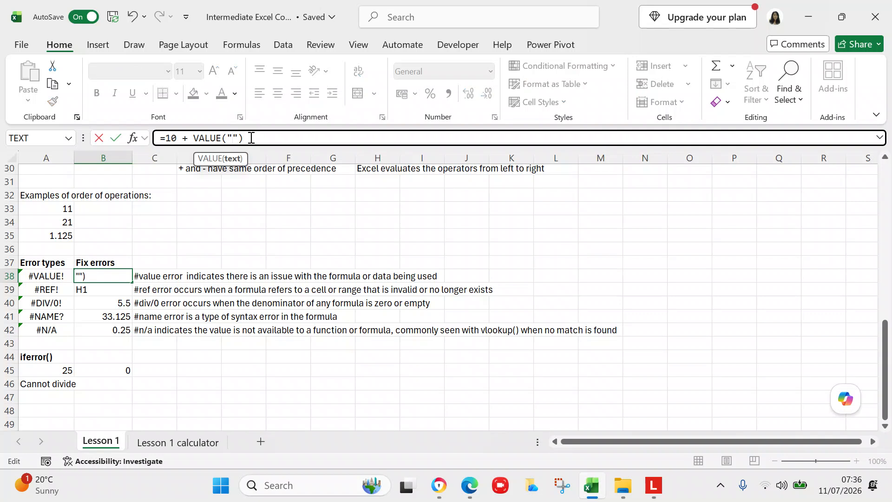
pyautogui.write('25')
pyautogui.press('Return')
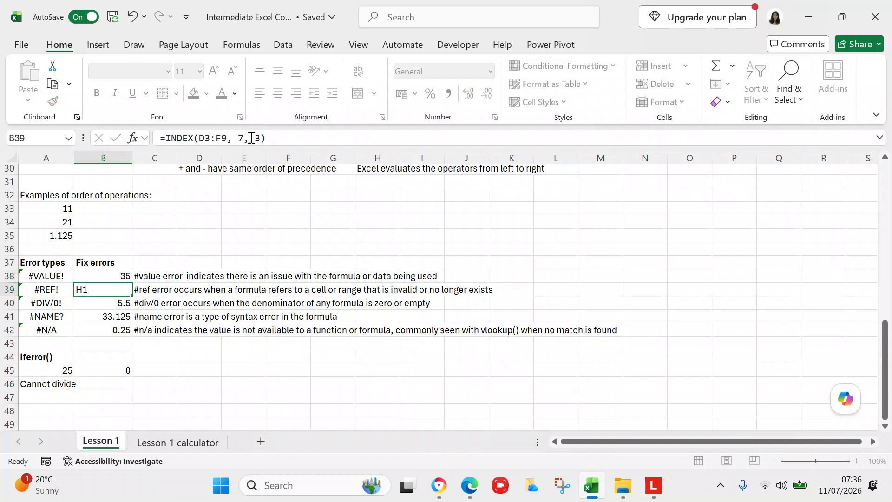
pyautogui.click(118, 273)
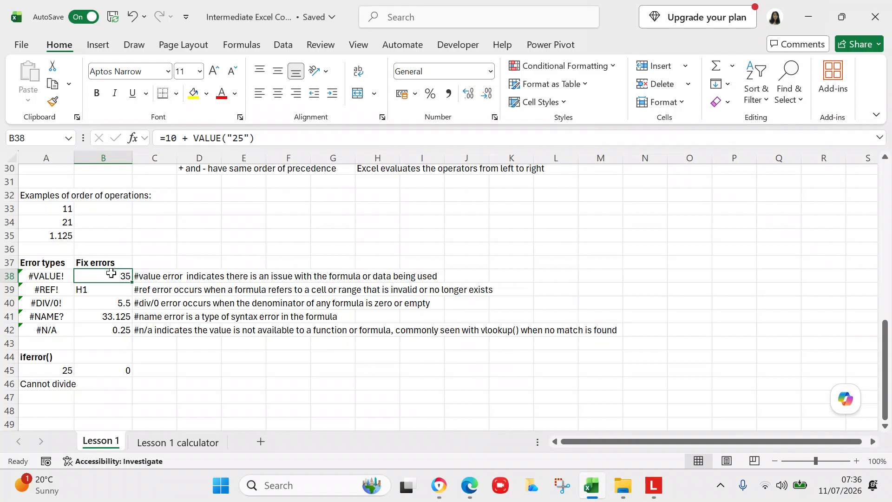
# Examine the INDEX formulas in A39 and B39 for the #REF! error, checking the fix against the p value table in D3:F9.
pyautogui.click(64, 290)
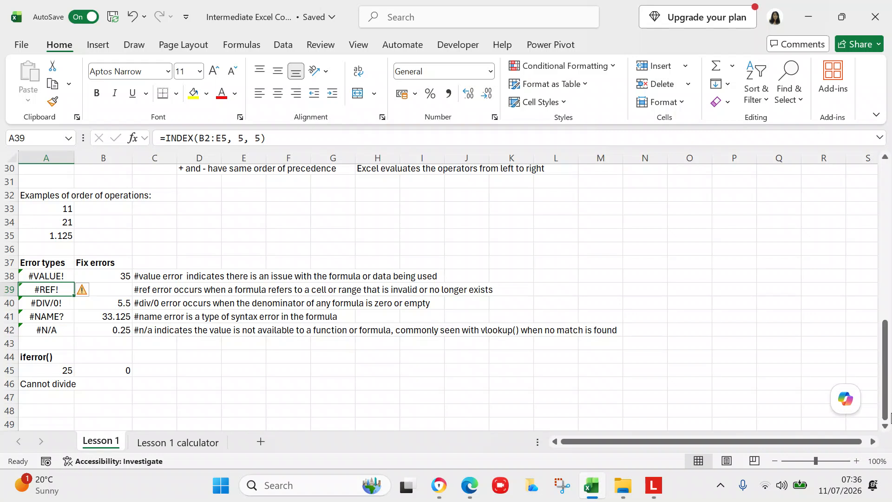
pyautogui.click(109, 290)
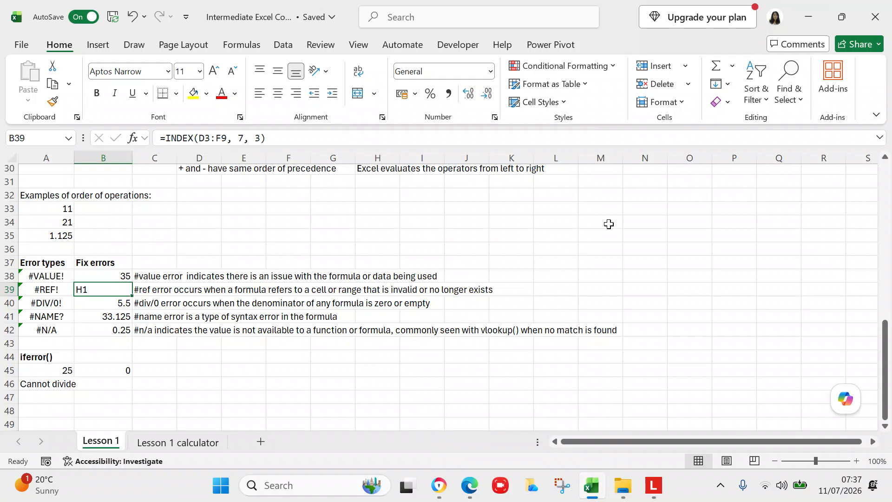
pyautogui.moveTo(885, 353); pyautogui.dragTo(879, 173)
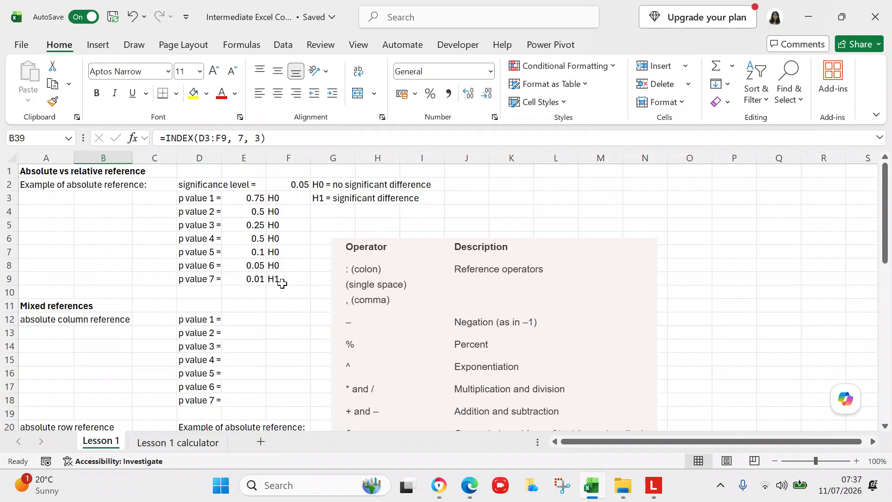
pyautogui.moveTo(883, 183); pyautogui.dragTo(872, 358)
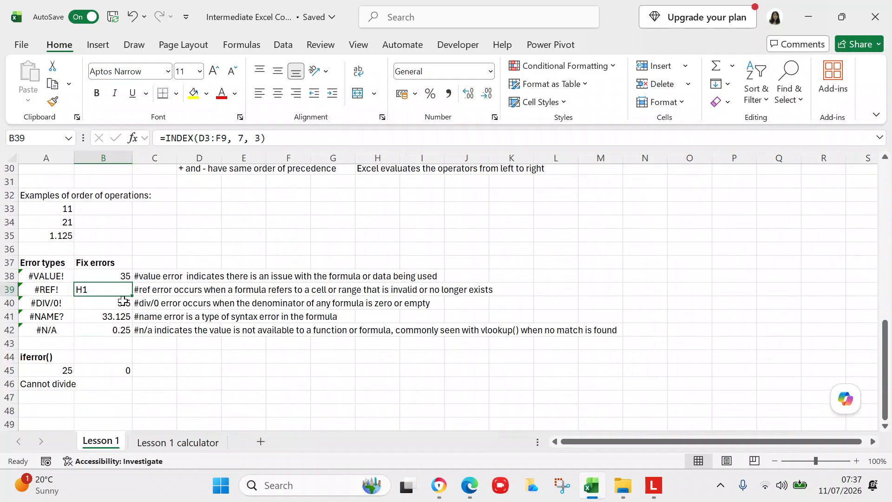
# Examine the #DIV/0! and #NAME? example formulas in A40 and A41 together with their fixes in B40 and B41.
pyautogui.click(49, 303)
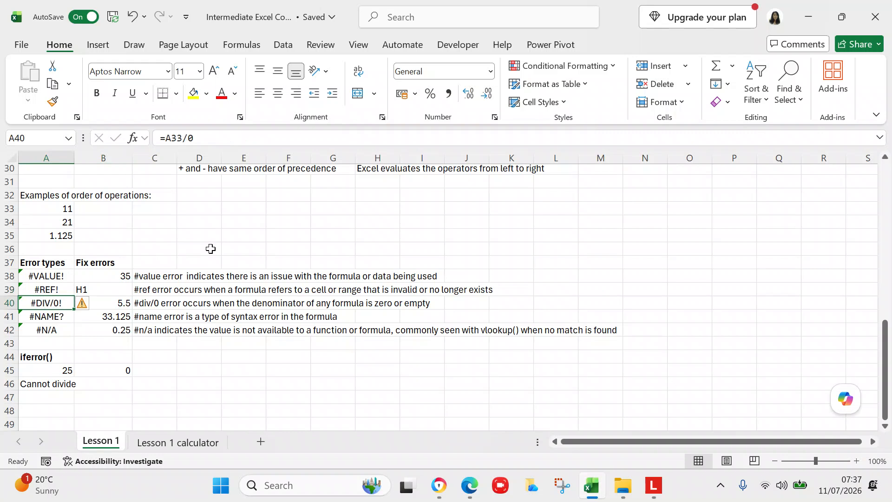
pyautogui.click(122, 303)
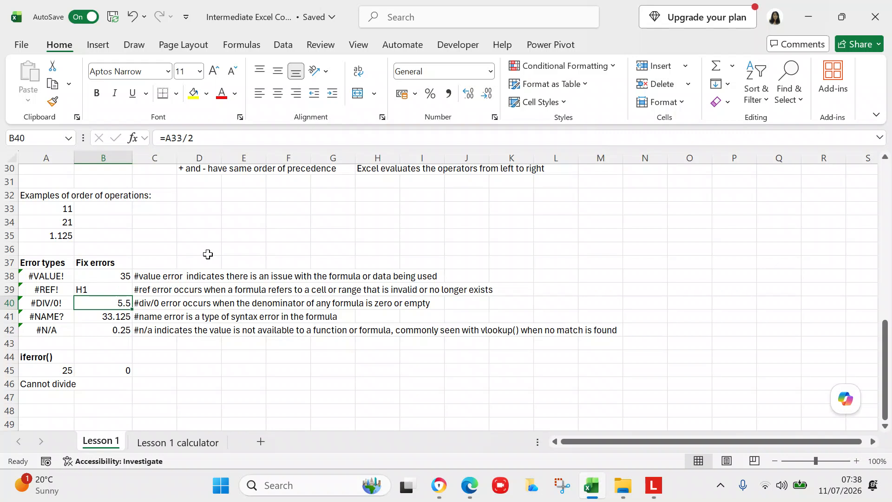
pyautogui.click(52, 313)
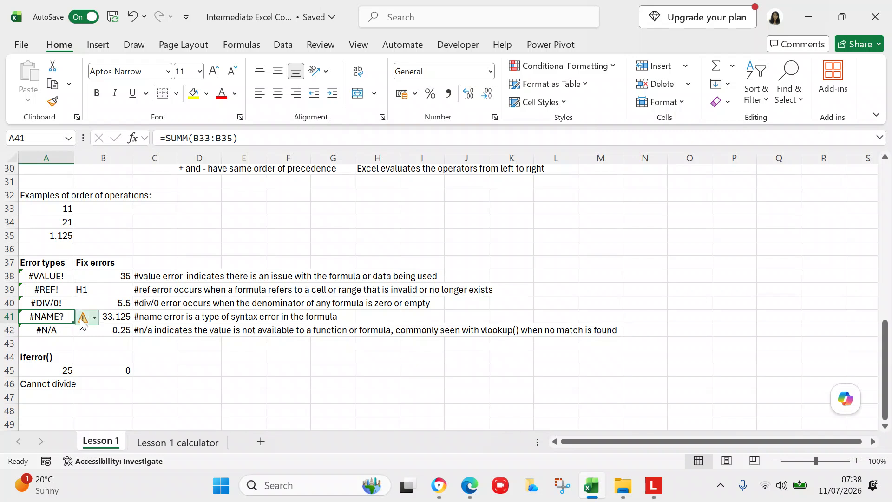
pyautogui.click(104, 316)
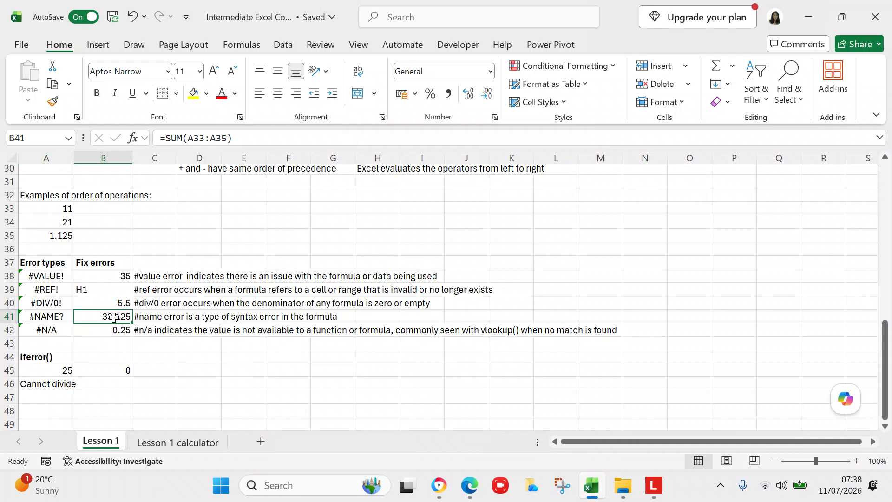
# Examine the VLOOKUP formulas in A42 and B42 for the #N/A error, comparing their lookup values with the table in D3:F9.
pyautogui.click(58, 328)
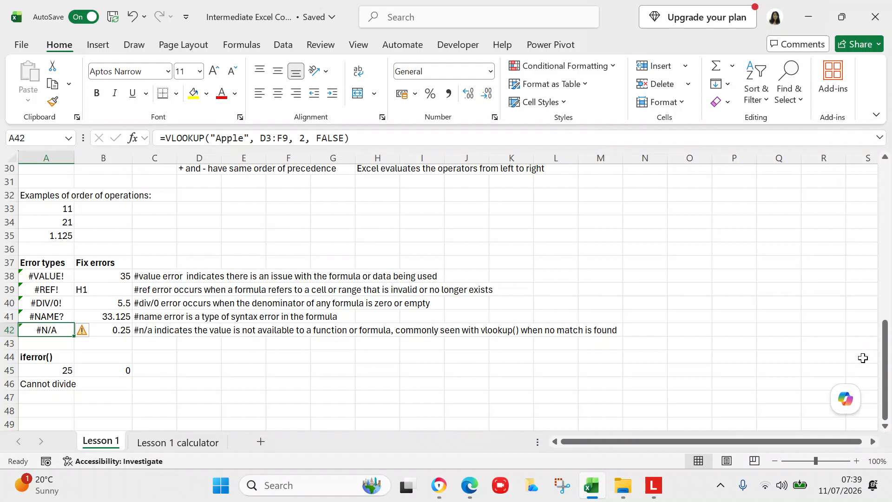
pyautogui.moveTo(884, 379); pyautogui.dragTo(882, 191)
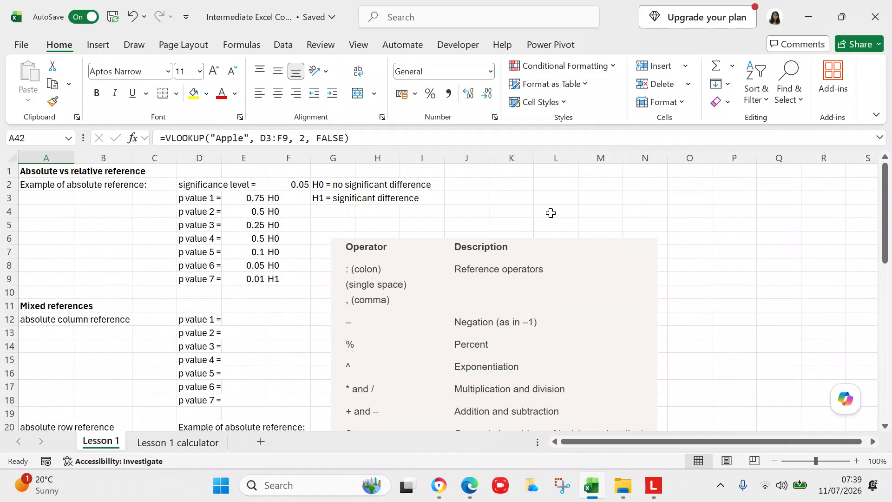
pyautogui.moveTo(888, 190); pyautogui.dragTo(872, 341)
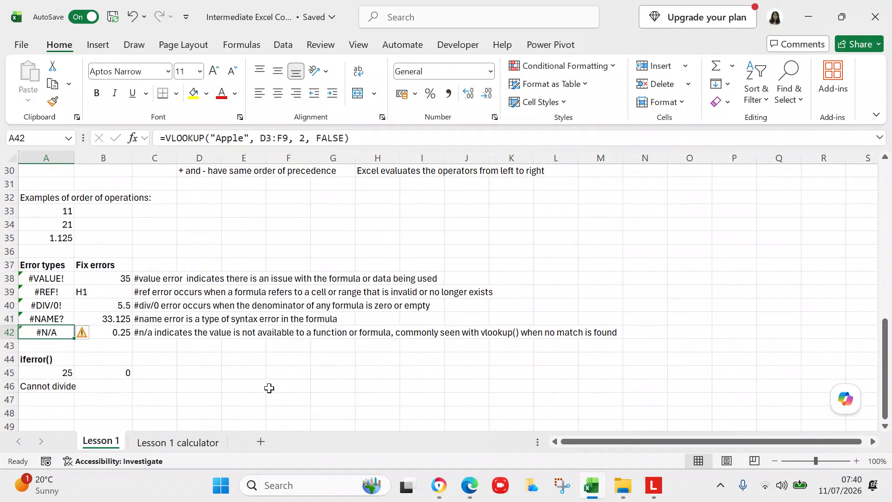
pyautogui.click(103, 333)
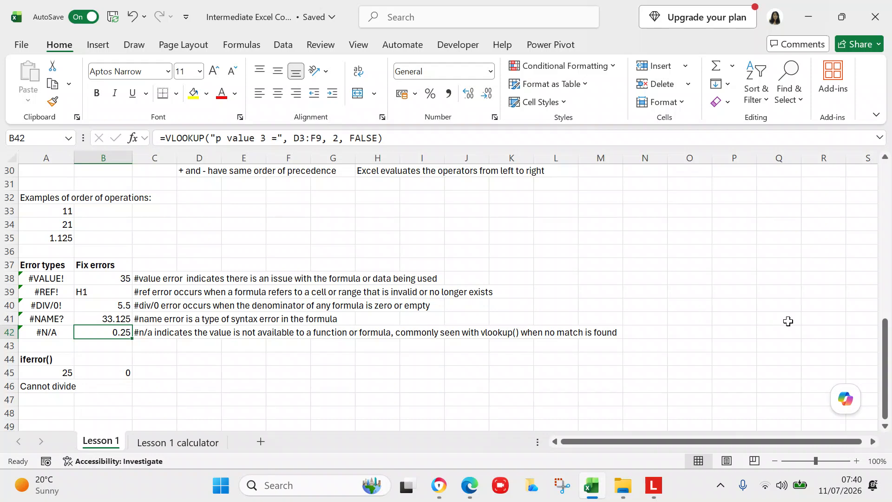
pyautogui.moveTo(885, 393); pyautogui.dragTo(885, 211)
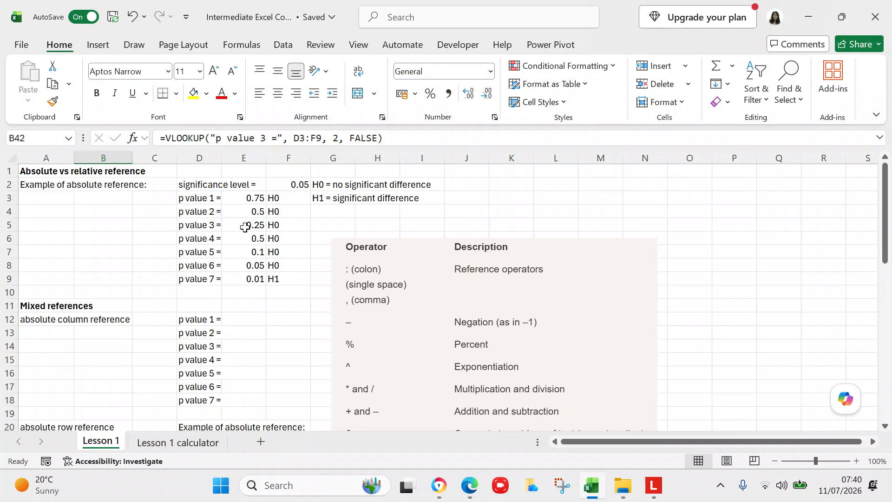
pyautogui.moveTo(883, 248); pyautogui.dragTo(884, 401)
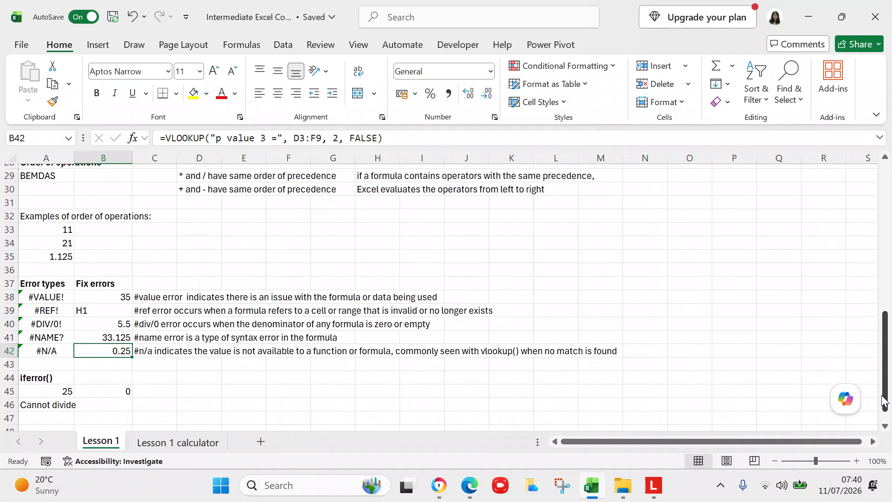
pyautogui.moveTo(883, 401); pyautogui.dragTo(884, 412)
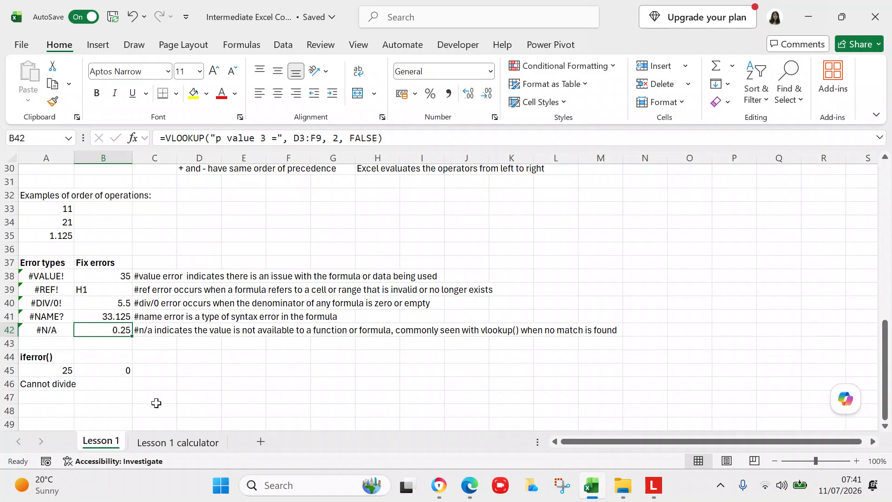
# Examine the iferror() example in A44:B46, checking the IFERROR formula in A46 against its inputs in A45 and B45.
pyautogui.click(32, 358)
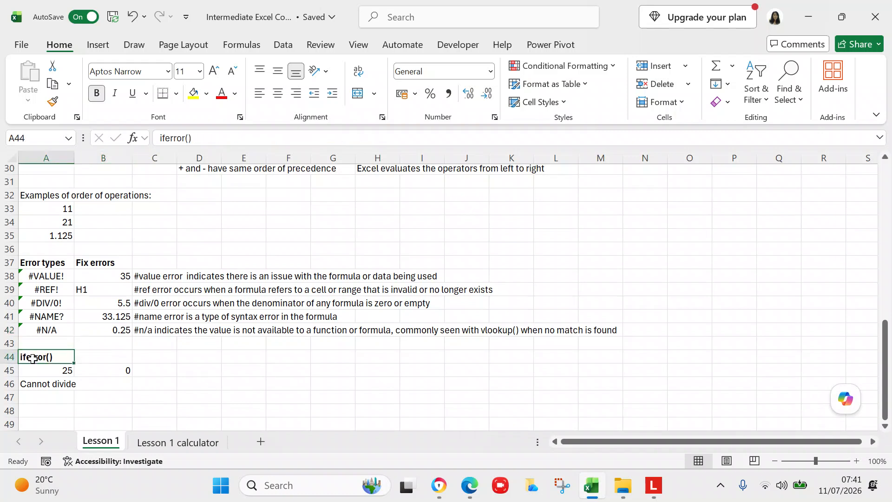
pyautogui.click(69, 371)
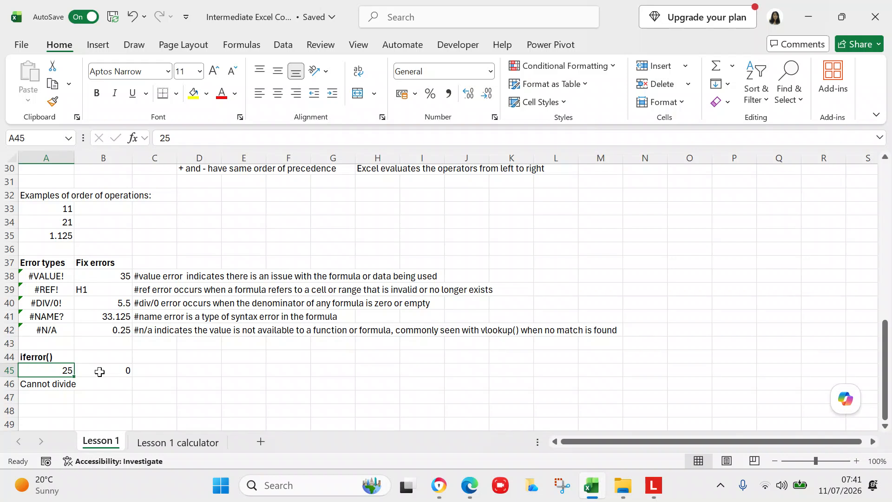
pyautogui.click(126, 370)
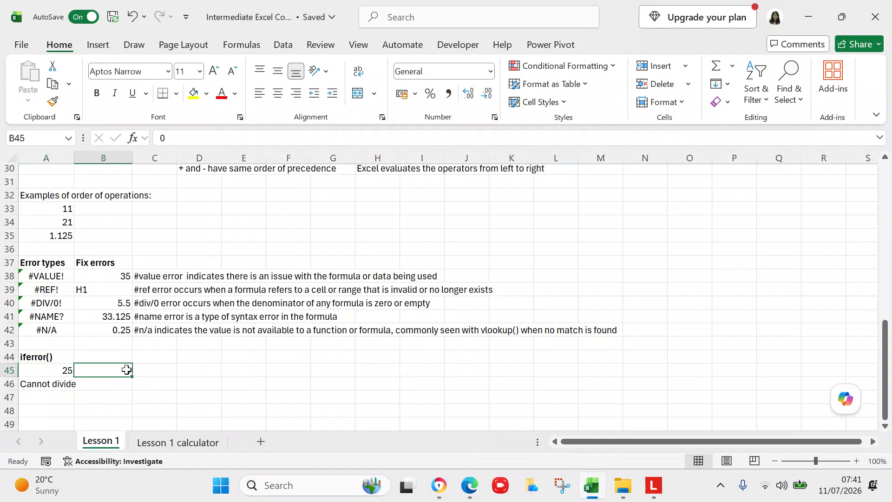
pyautogui.click(54, 385)
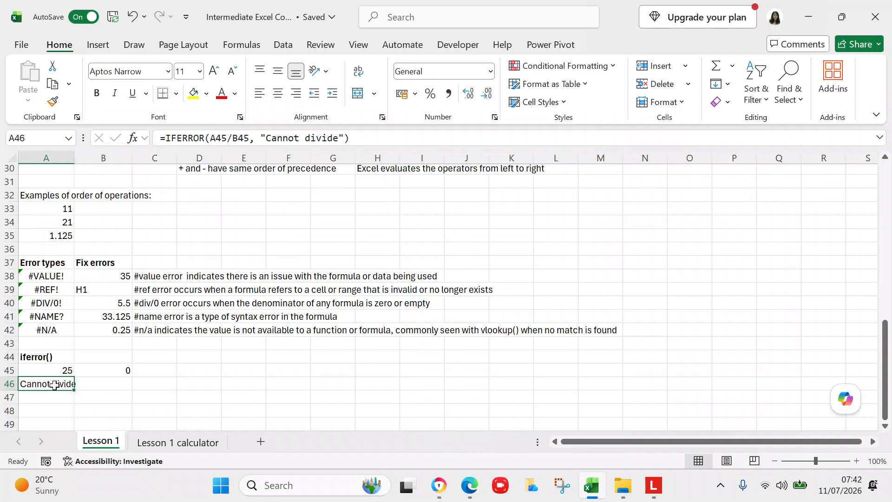
# Enter the formula =A45/B45 in A47 to show the same division without IFERROR.
pyautogui.click(65, 396)
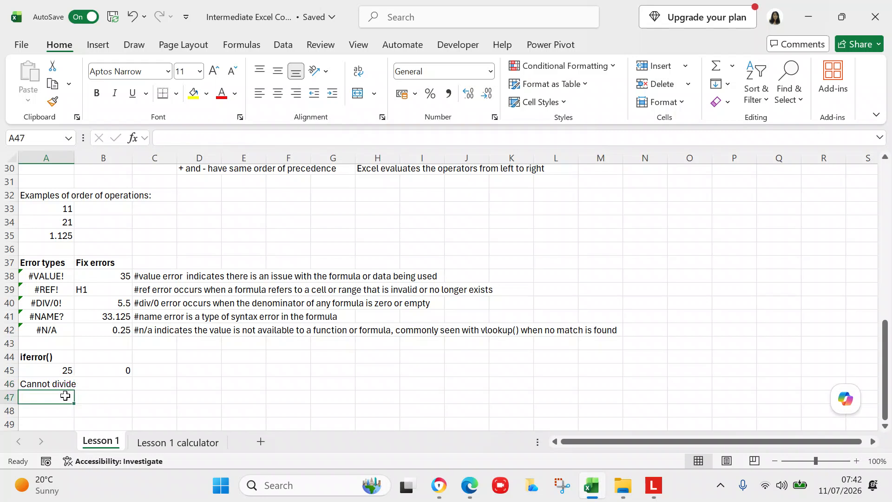
pyautogui.write('=')
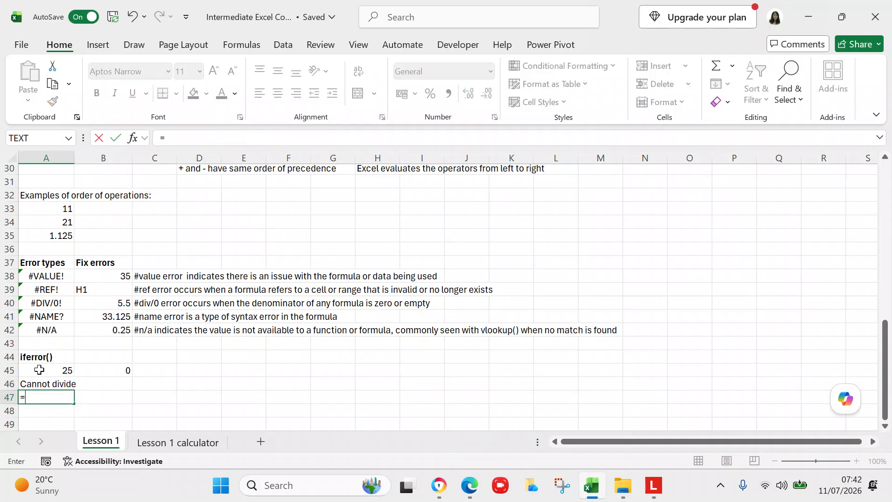
pyautogui.click(39, 370)
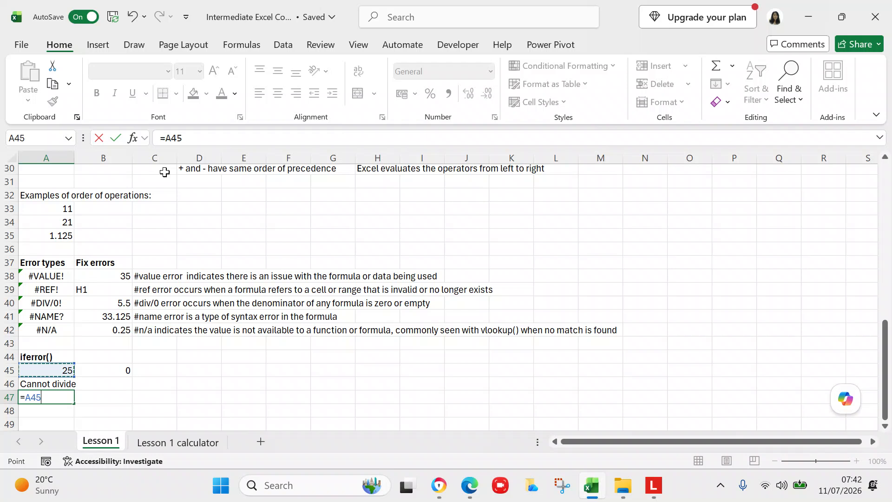
pyautogui.click(223, 139)
pyautogui.write('/')
pyautogui.click(117, 373)
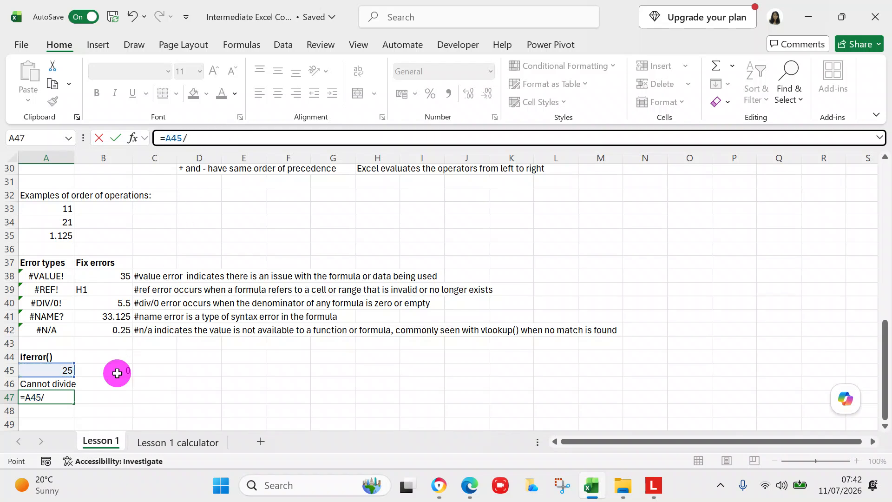
pyautogui.press('Return')
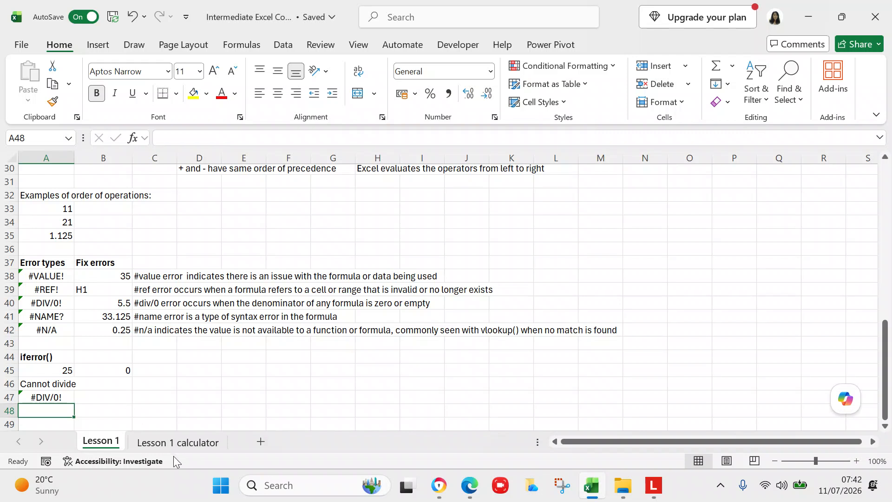
# Examine the Lesson 1 calculator sheet: the two number inputs, the operation cell and the nested IF formula for the result in B4.
pyautogui.click(179, 445)
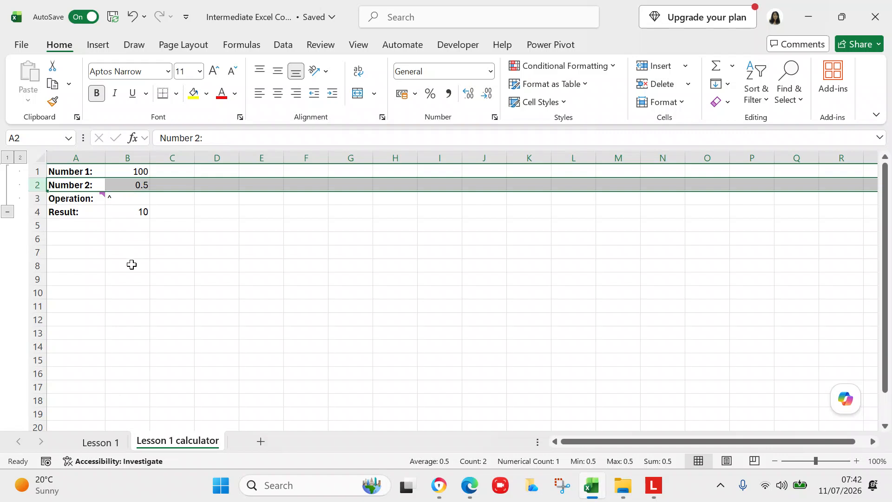
pyautogui.moveTo(99, 196)
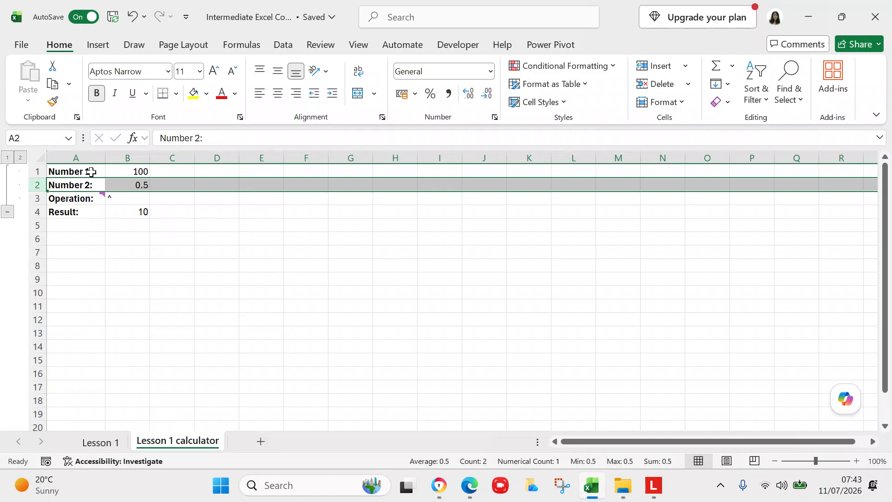
pyautogui.click(133, 226)
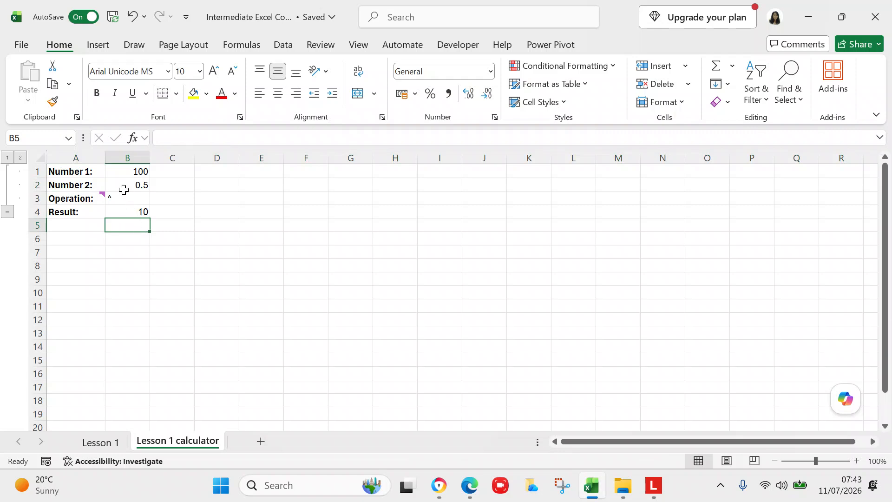
pyautogui.click(84, 169)
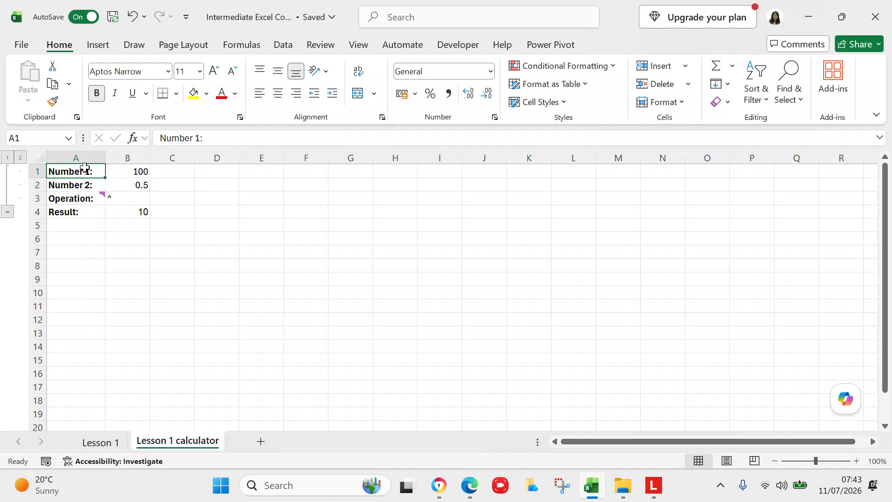
pyautogui.press('Right')
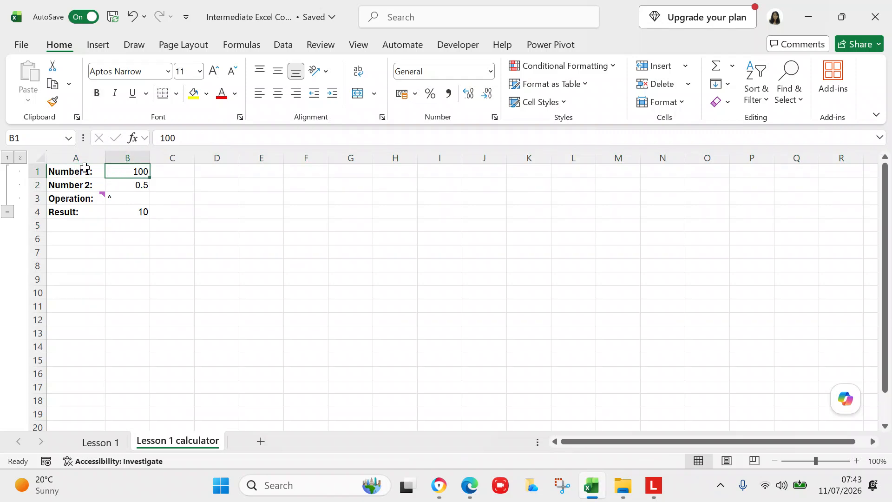
pyautogui.click(76, 181)
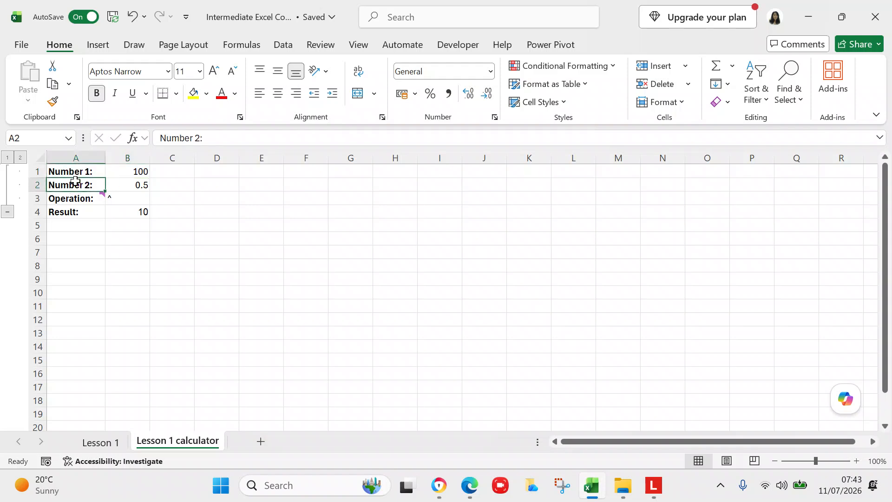
pyautogui.press('Right')
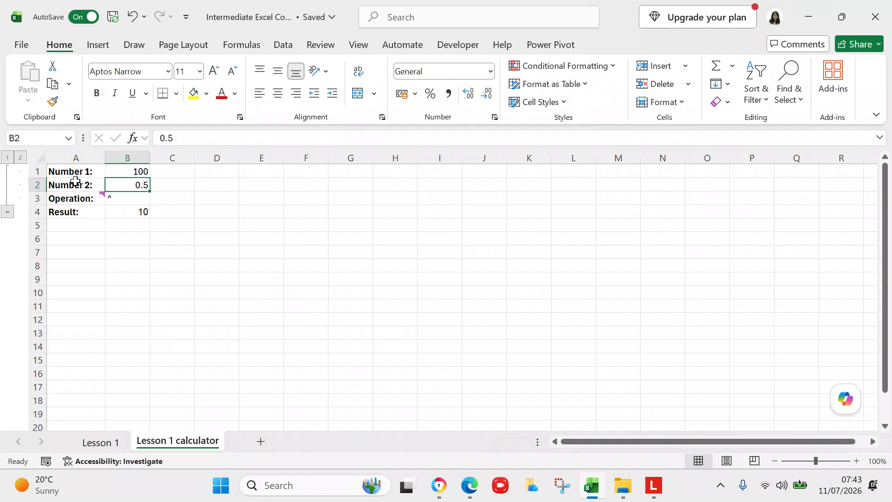
pyautogui.click(76, 197)
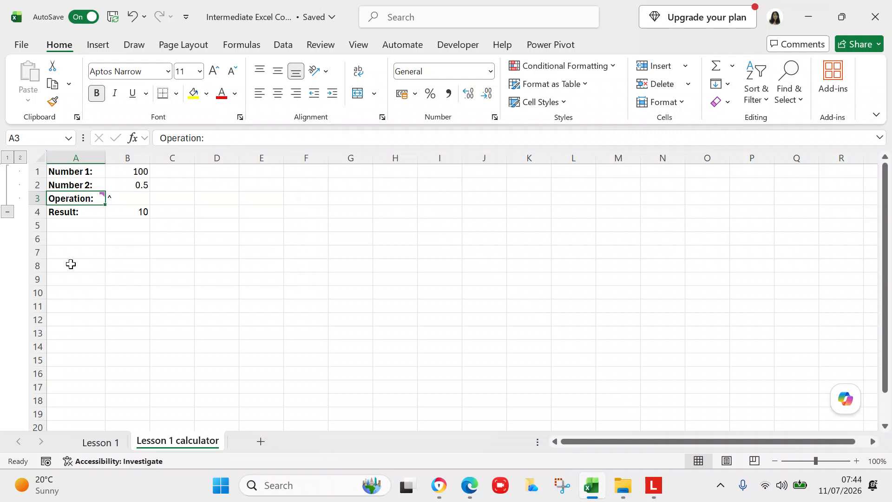
pyautogui.click(139, 213)
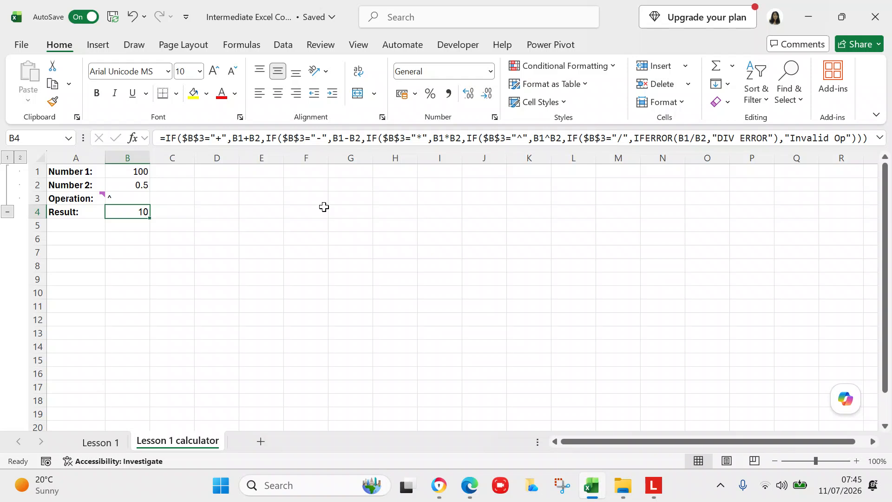
pyautogui.click(191, 247)
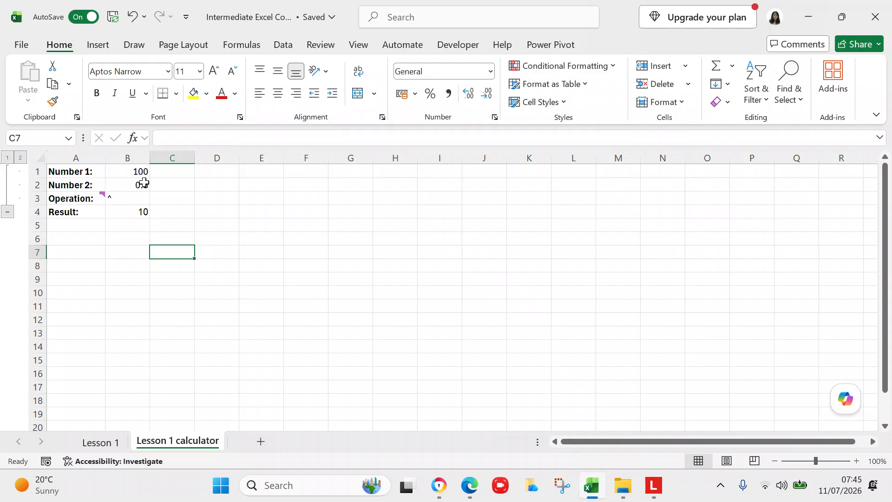
pyautogui.click(144, 174)
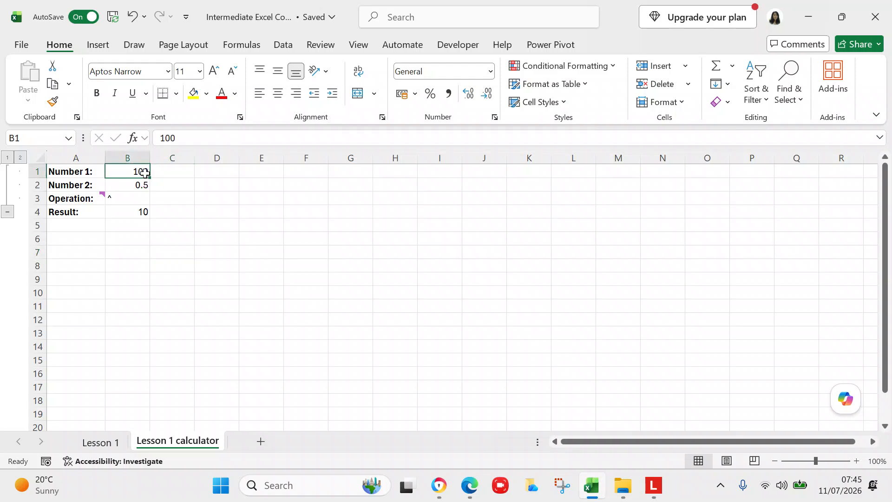
pyautogui.click(144, 185)
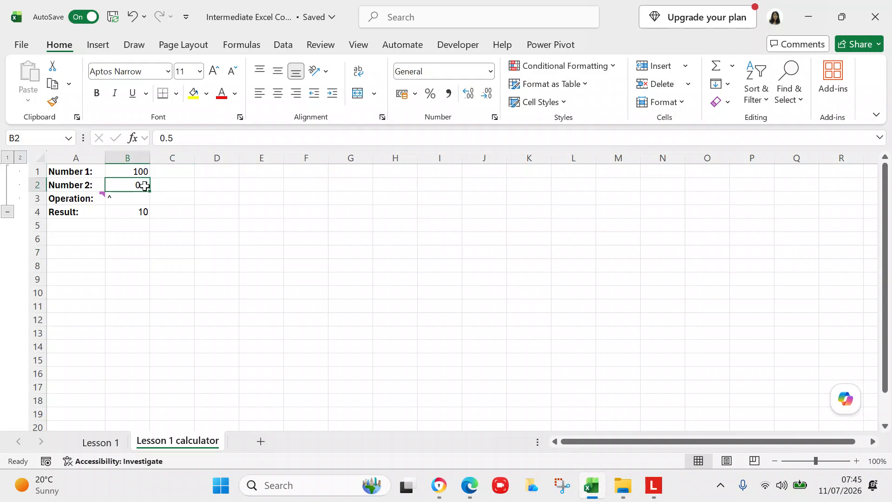
pyautogui.click(140, 199)
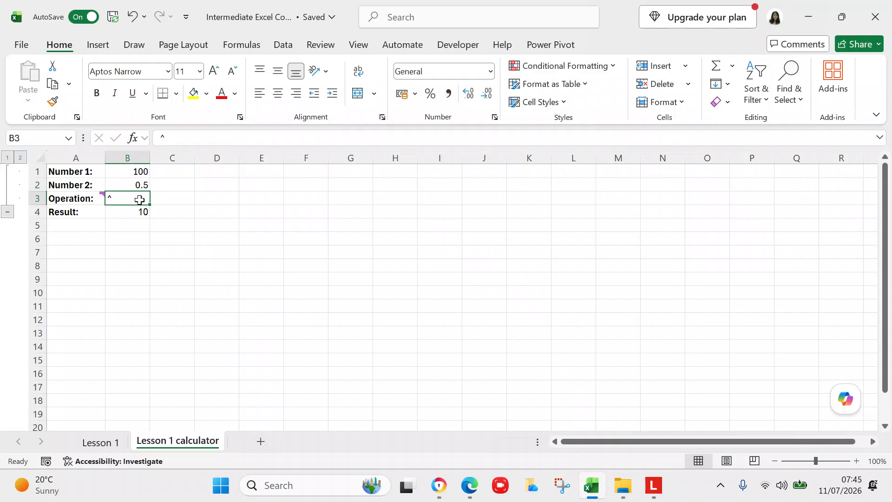
# Set Number 2 in B2 of the calculator to 1.
pyautogui.click(140, 186)
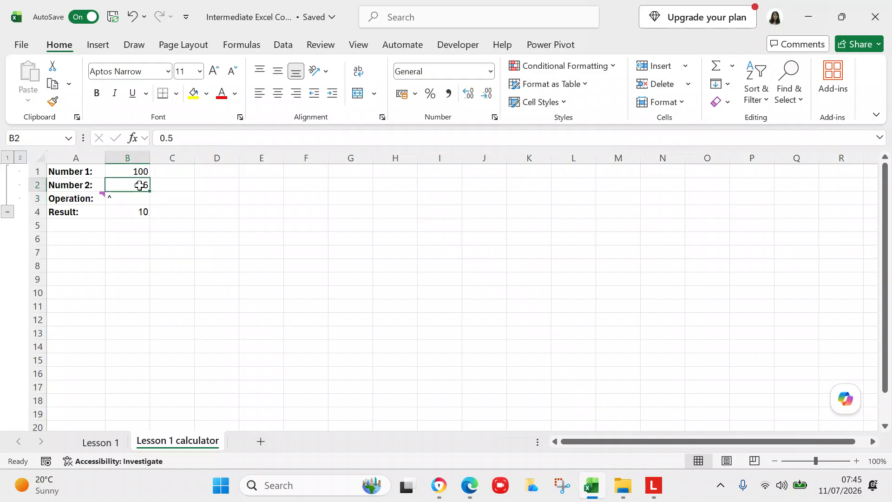
pyautogui.write('1')
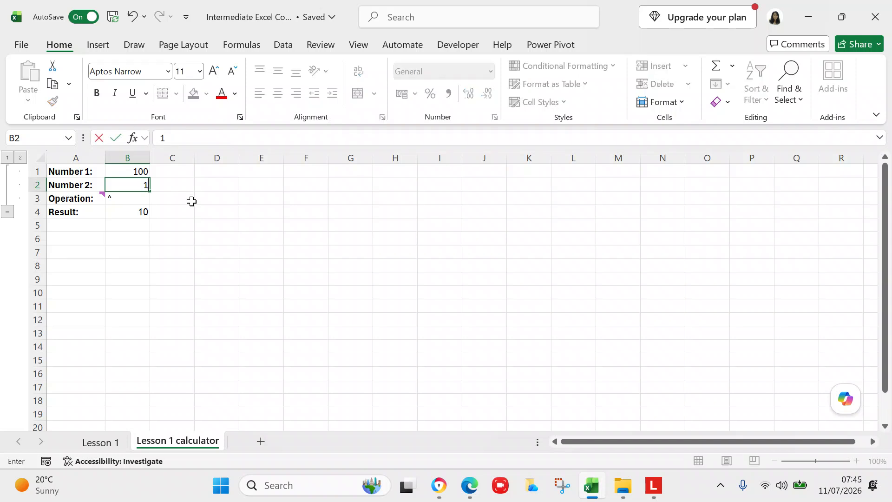
pyautogui.press('Return')
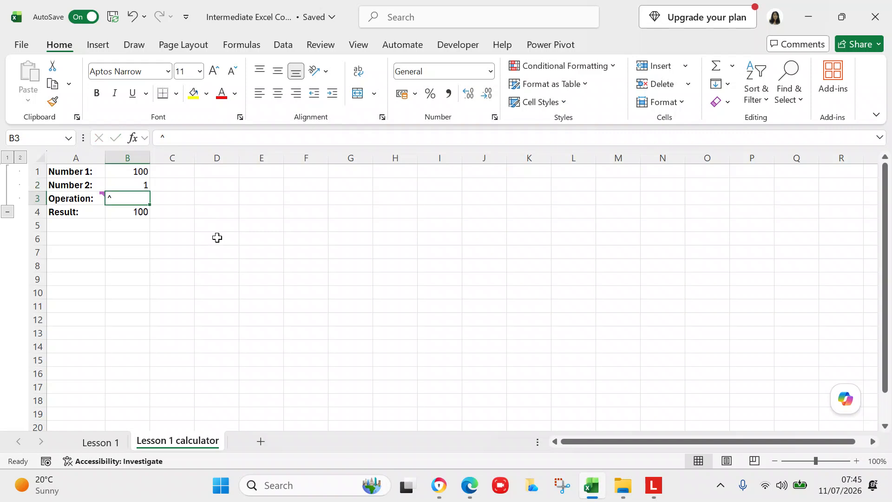
# Set Number 2 in B2 to 2 and the operation in B3 to * for multiplication.
pyautogui.click(141, 183)
pyautogui.write('2')
pyautogui.press('Return')
pyautogui.click(140, 199)
pyautogui.write('*')
pyautogui.press('Return')
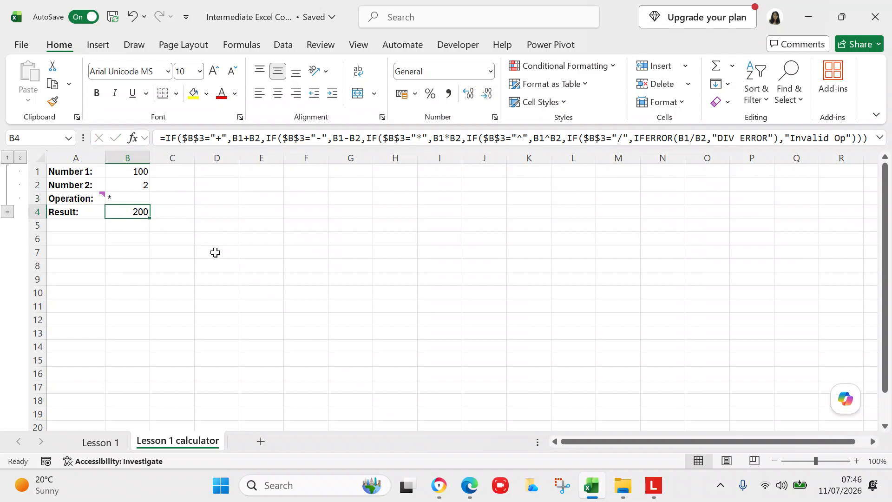
# Change the calculator's operation in B3 to / for division.
pyautogui.click(131, 198)
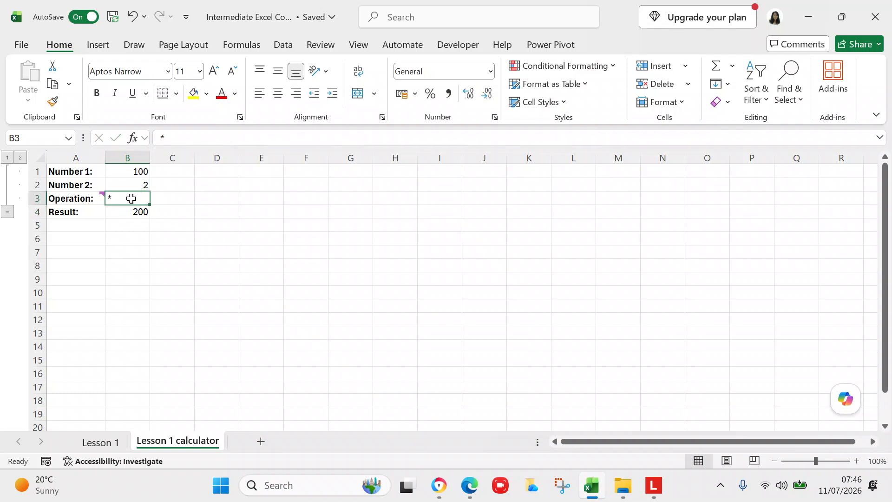
pyautogui.press('alt')
pyautogui.click(128, 199)
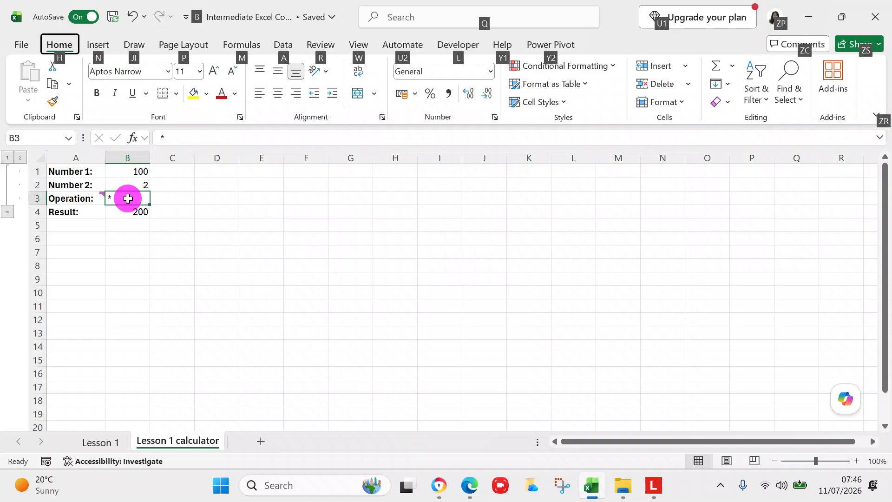
pyautogui.doubleClick(129, 198)
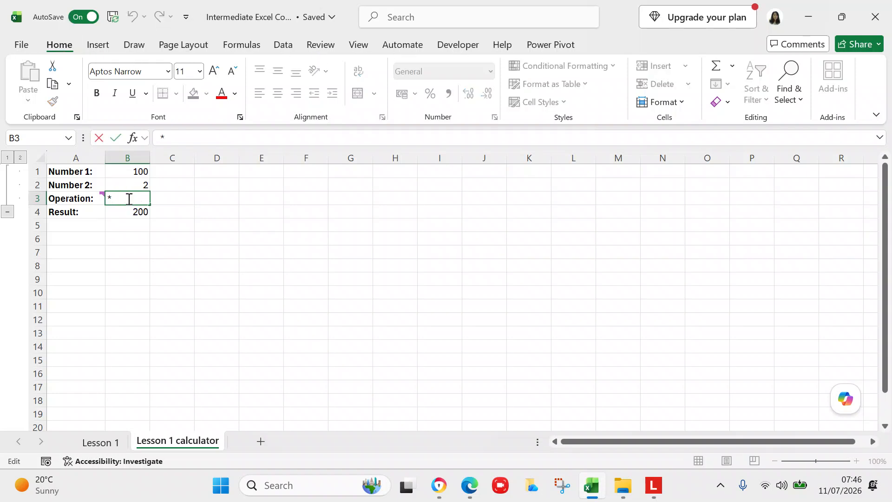
pyautogui.press('BackSpace')
pyautogui.write('/')
pyautogui.press('Return')
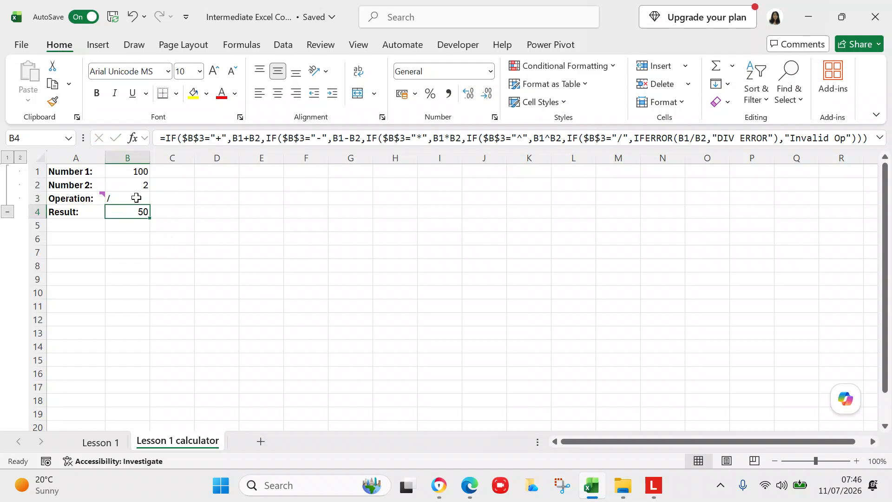
# Change the calculator's operation in B3 to + for addition.
pyautogui.click(134, 197)
pyautogui.doubleClick(136, 197)
pyautogui.press('BackSpace')
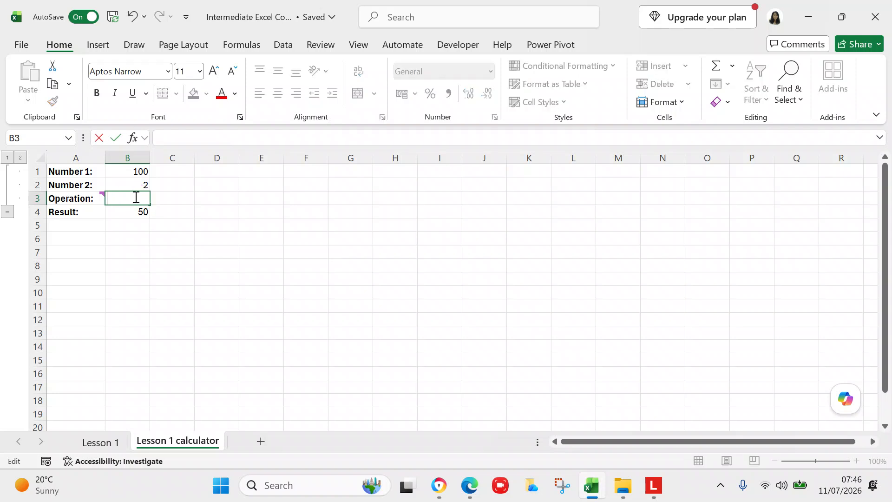
pyautogui.write('+')
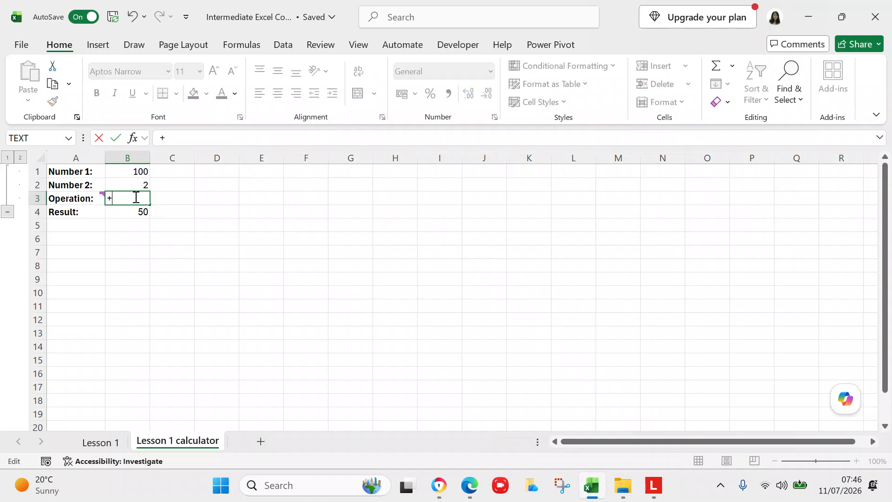
pyautogui.press('Return')
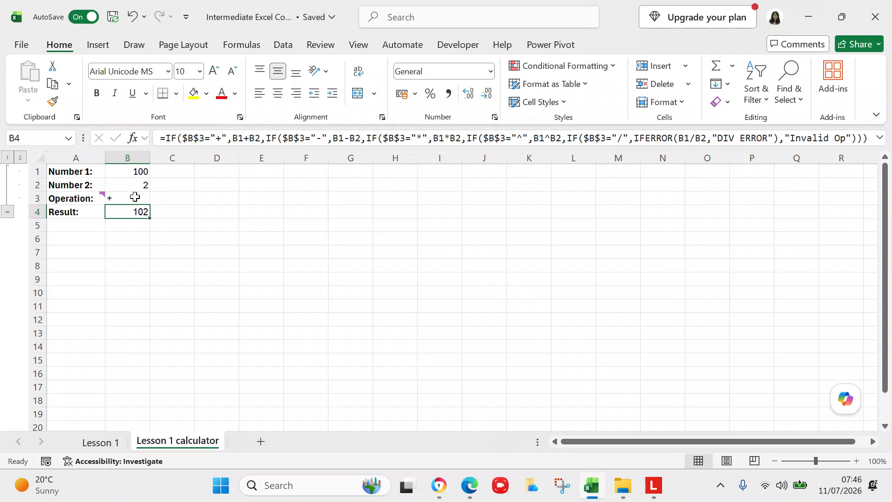
# Change the calculator's operation in B3 to - for subtraction.
pyautogui.doubleClick(137, 198)
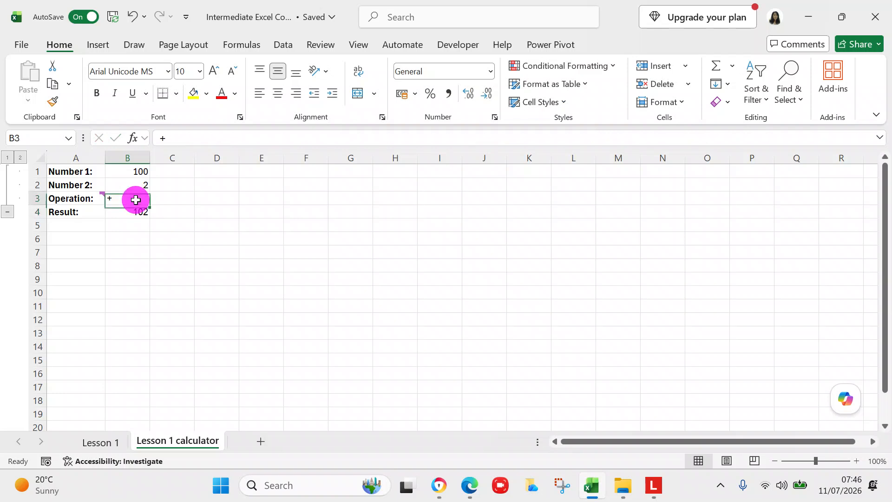
pyautogui.press('BackSpace')
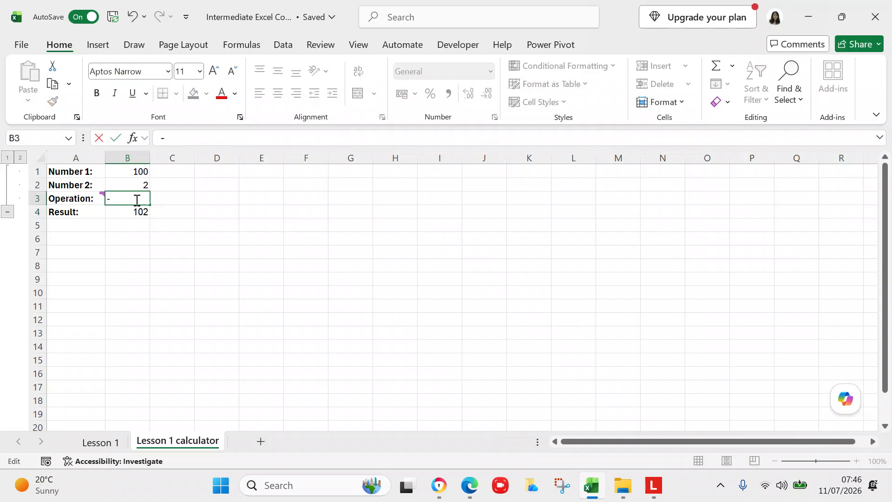
pyautogui.write('-')
pyautogui.press('Return')
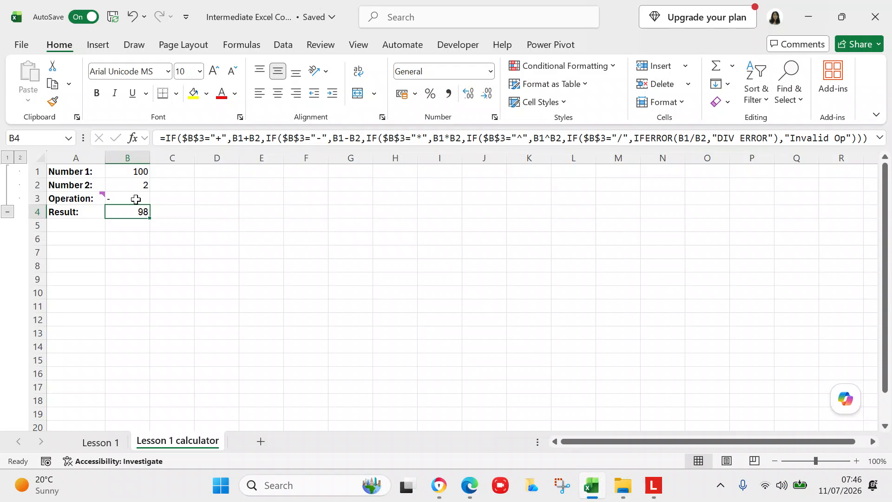
# Test the calculator with an unsupported operator by setting the operation in B3 to &.
pyautogui.click(135, 198)
pyautogui.press('BackSpace')
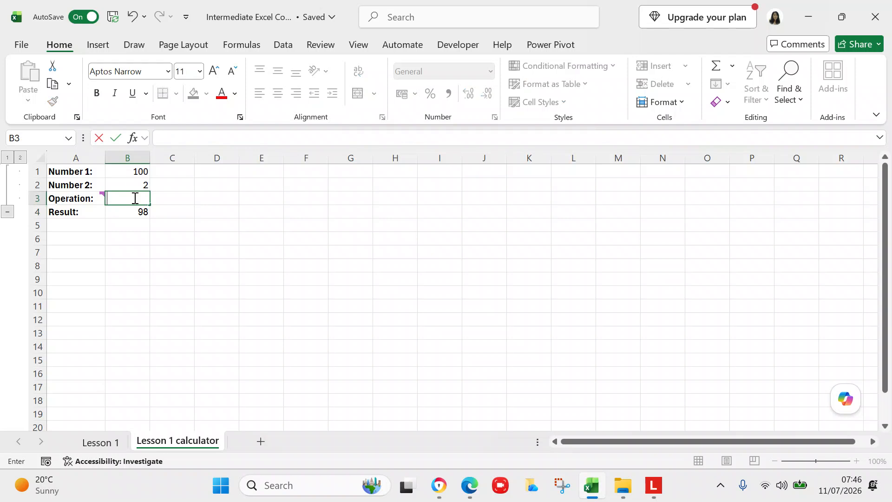
pyautogui.write('&')
pyautogui.press('Return')
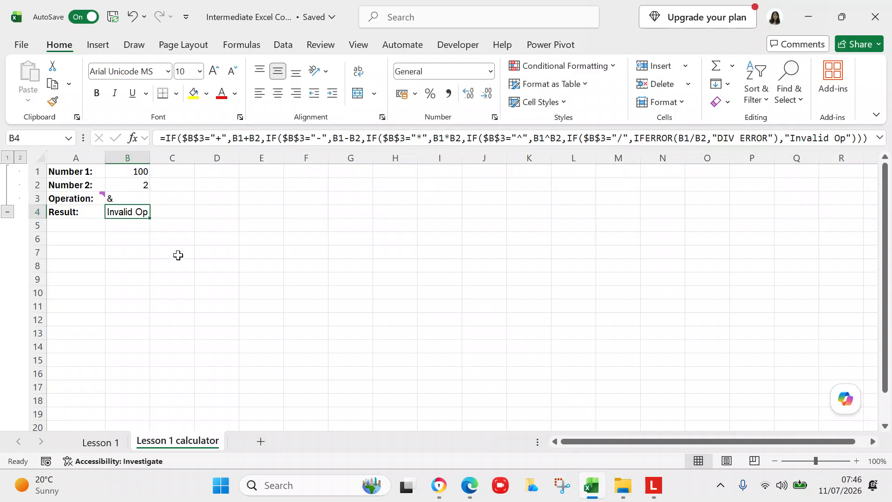
# Change the calculator's operation in B3 to ^ for exponentiation.
pyautogui.click(142, 199)
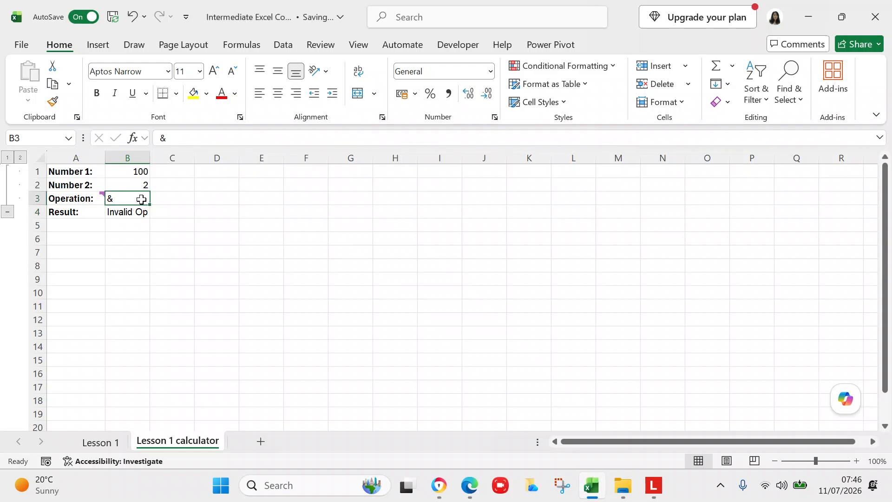
pyautogui.write('^')
pyautogui.press('Return')
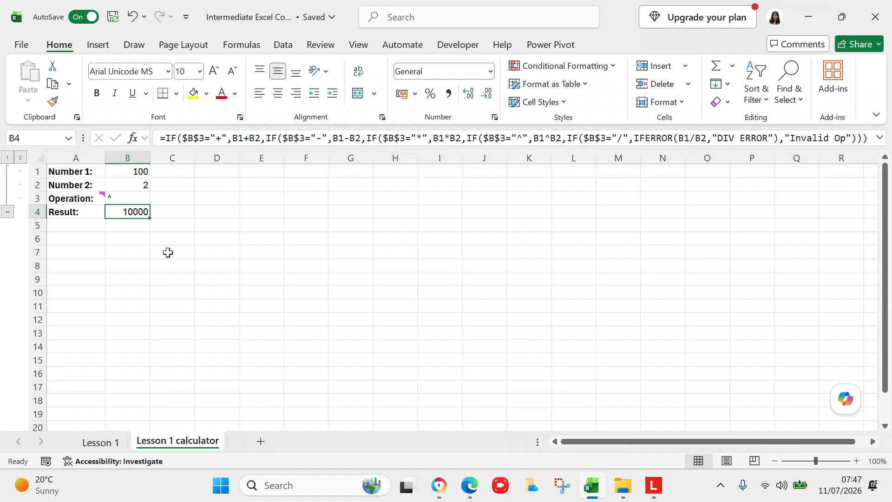
# Set the operation in B3 to / and Number 2 in B2 to 0 to test division by zero.
pyautogui.click(115, 196)
pyautogui.doubleClick(115, 197)
pyautogui.press('BackSpace')
pyautogui.write('/')
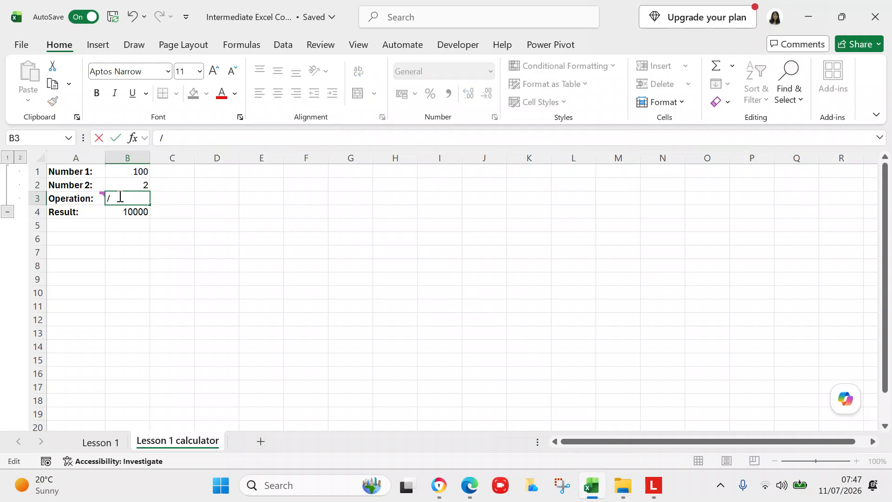
pyautogui.click(123, 182)
pyautogui.doubleClick(123, 182)
pyautogui.press('BackSpace')
pyautogui.write('0')
pyautogui.press('Return')
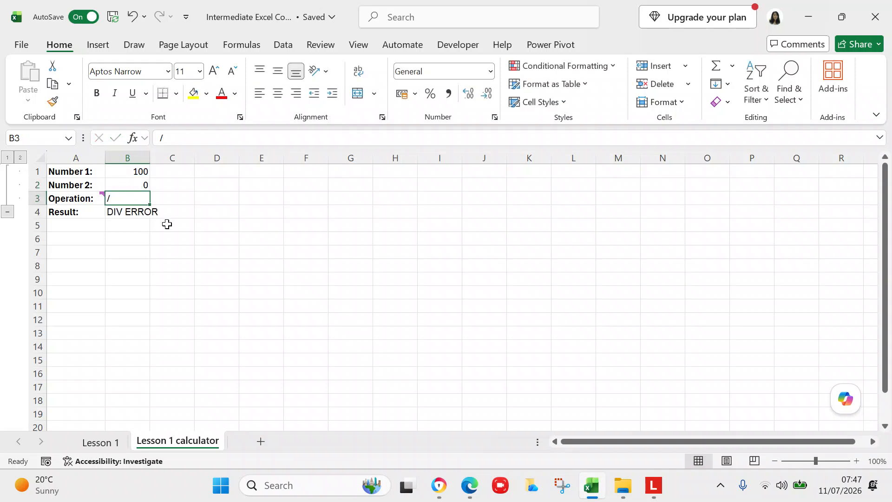
# Widen column B slightly, set Number 2 in B2 to 2, and select the result cell B4.
pyautogui.moveTo(151, 158); pyautogui.dragTo(162, 158)
pyautogui.click(139, 185)
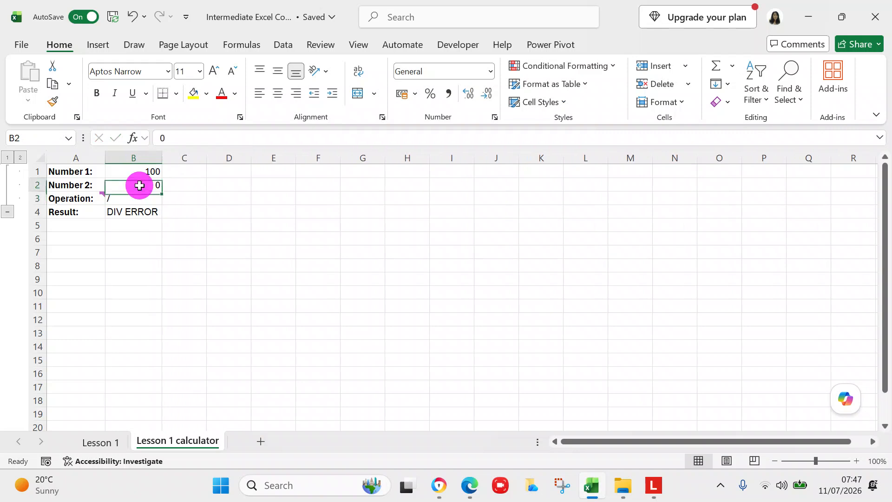
pyautogui.write('2')
pyautogui.press('Return')
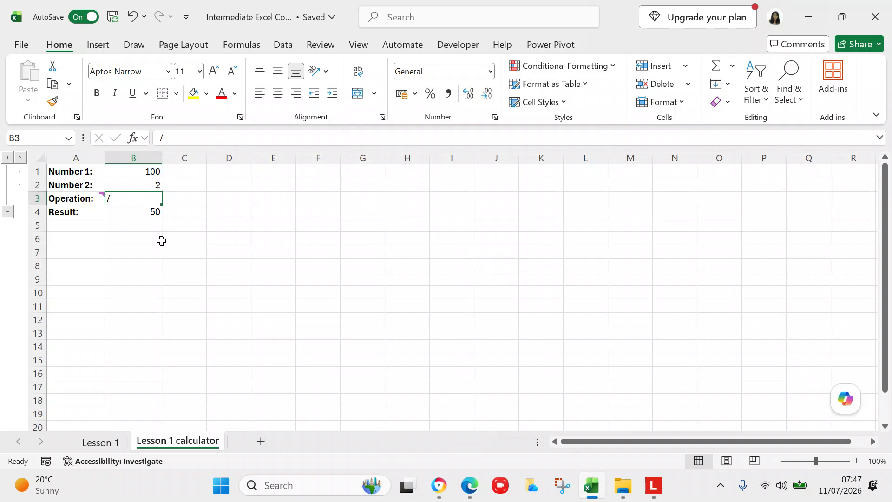
pyautogui.click(152, 214)
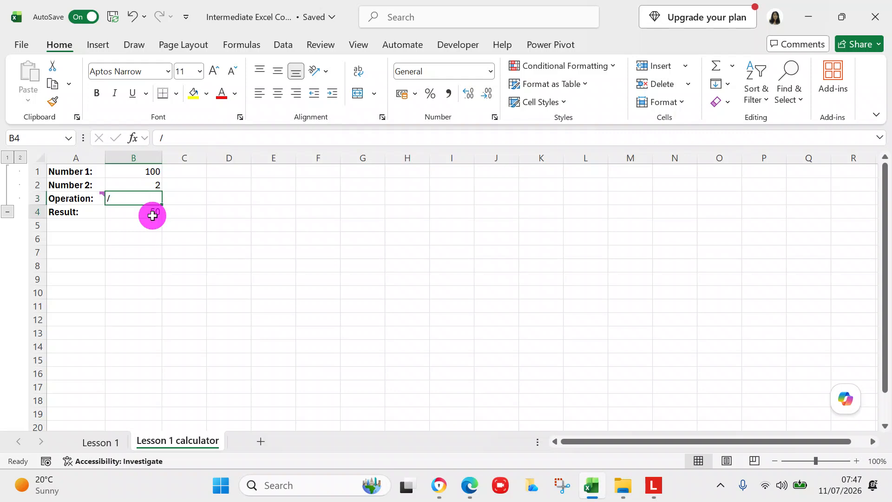